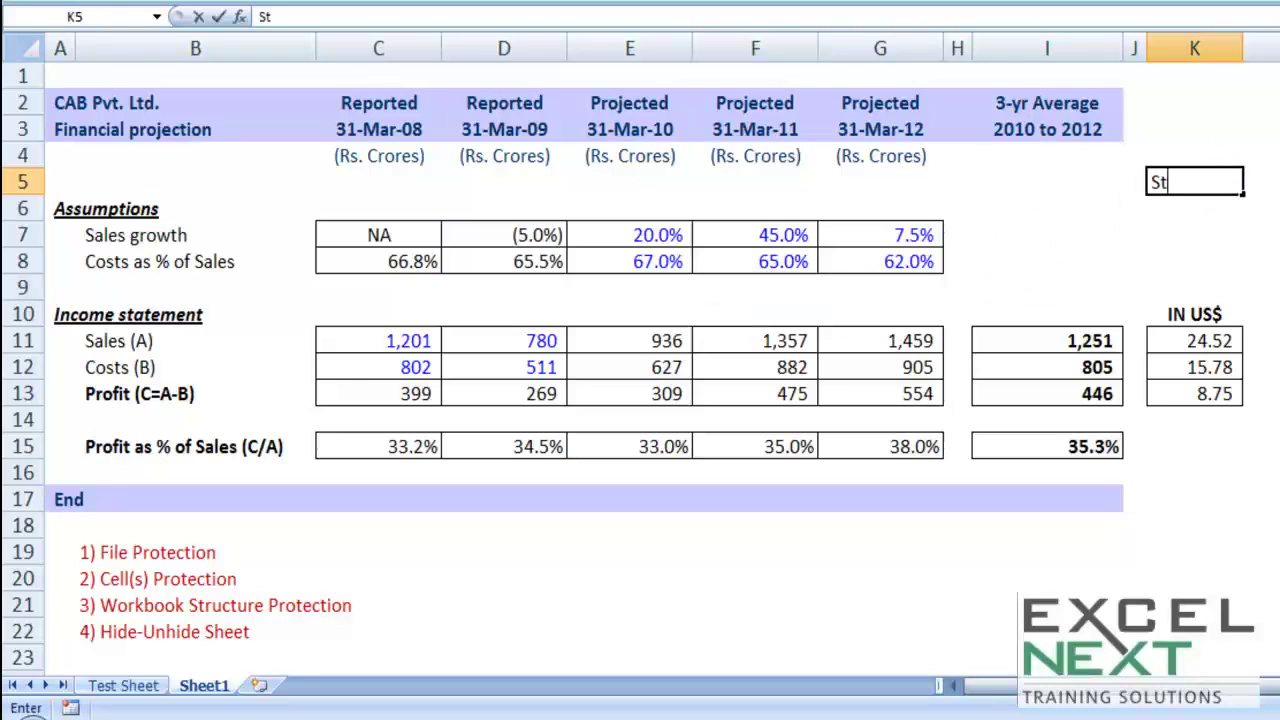
# Step: Add the note 'Step 1' with 'Format Cells > protection > Lock' beside the table, then right-click a cell
pyautogui.write('ep 1')
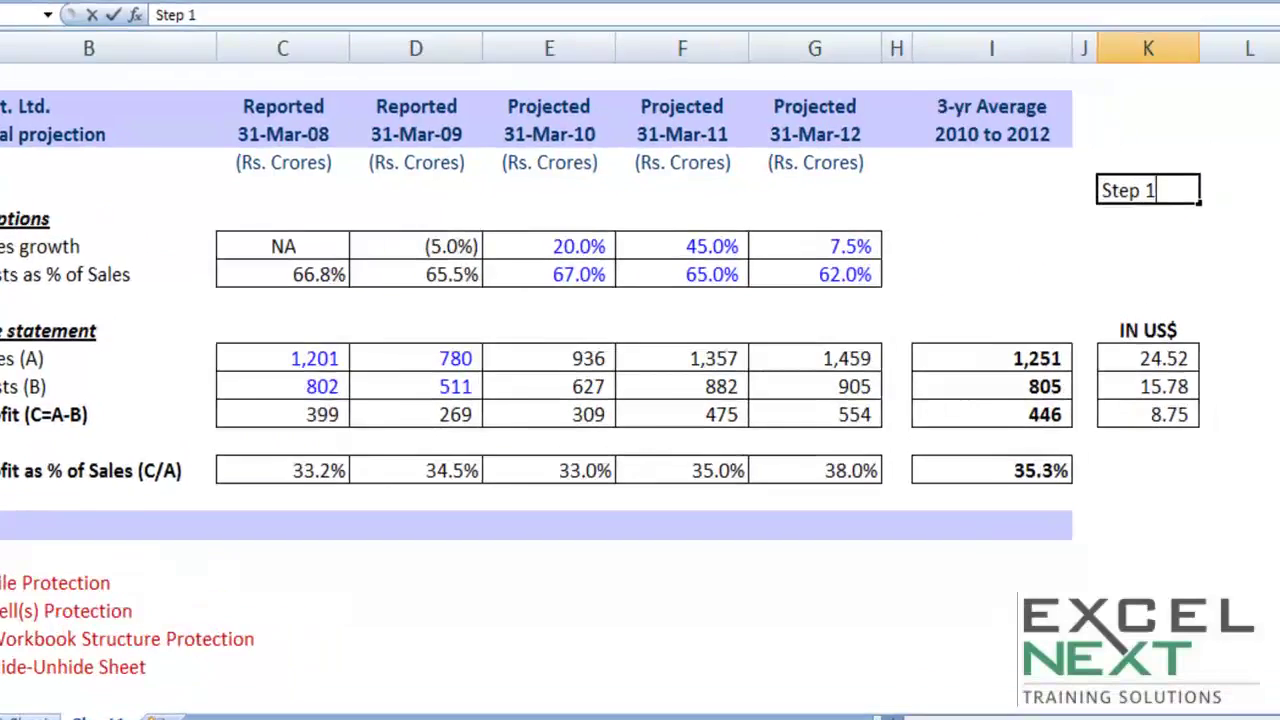
pyautogui.click(786, 289)
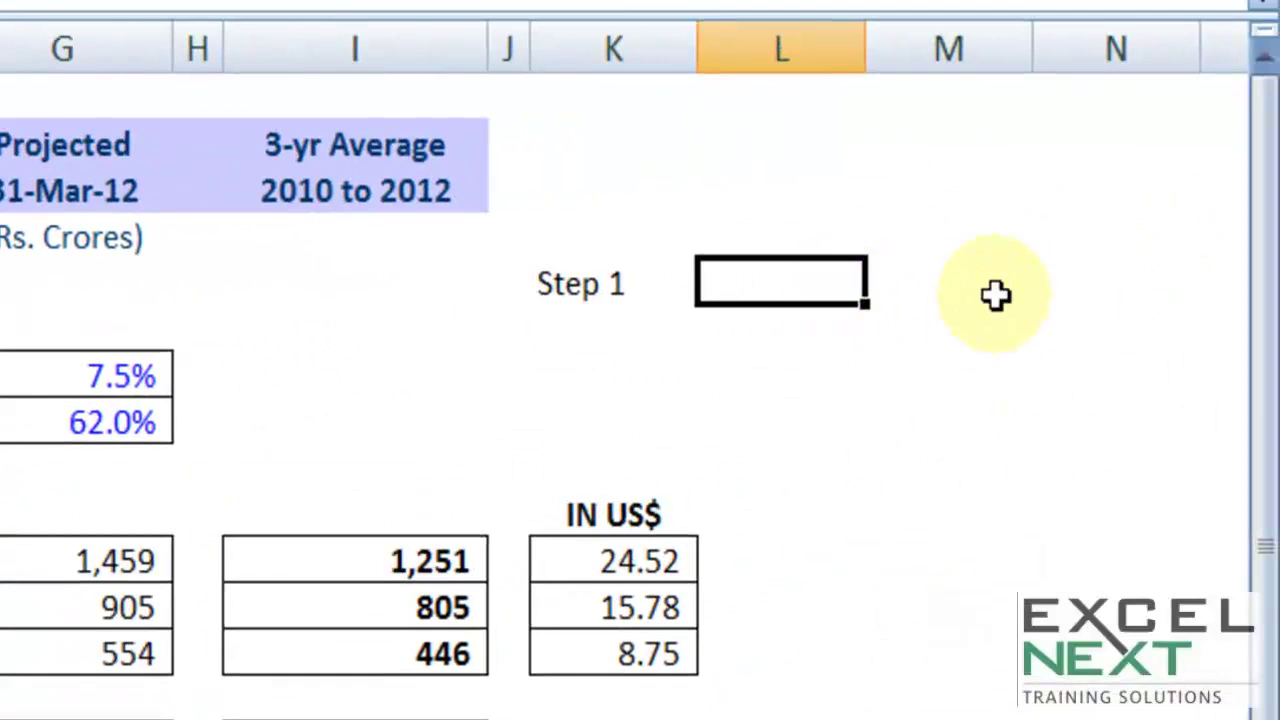
pyautogui.write('Format Cells ')
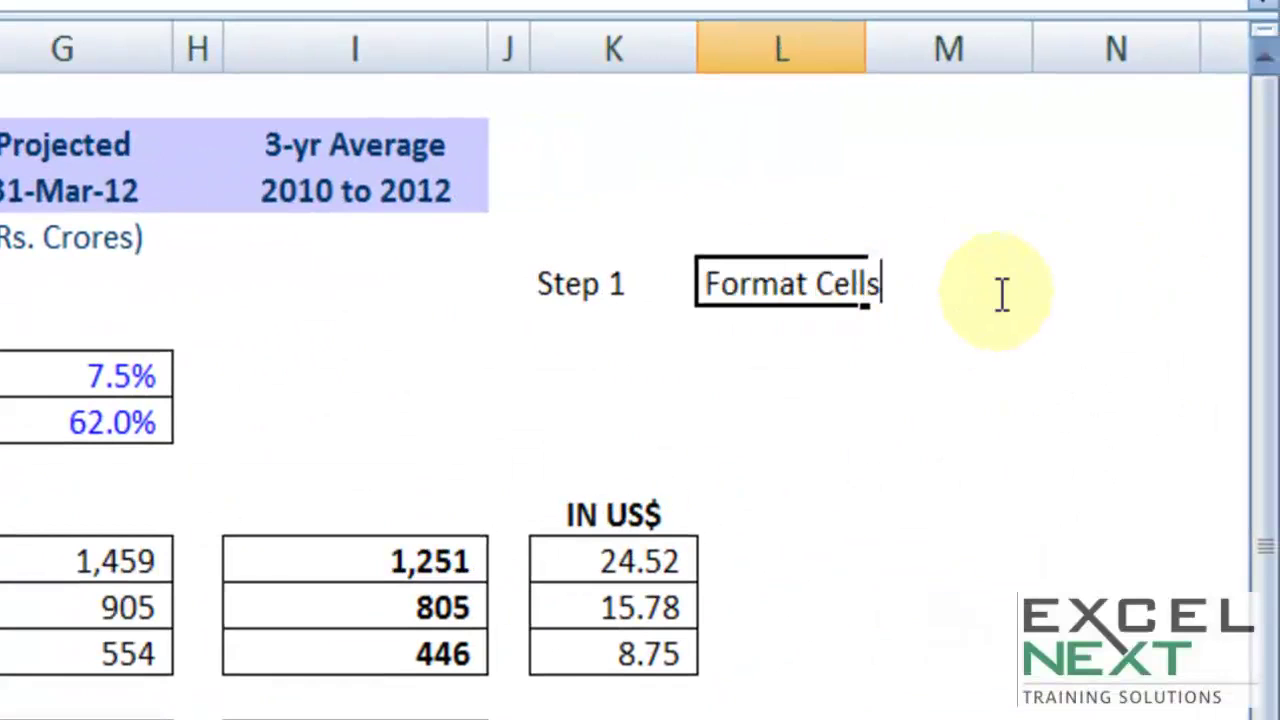
pyautogui.write('> prot')
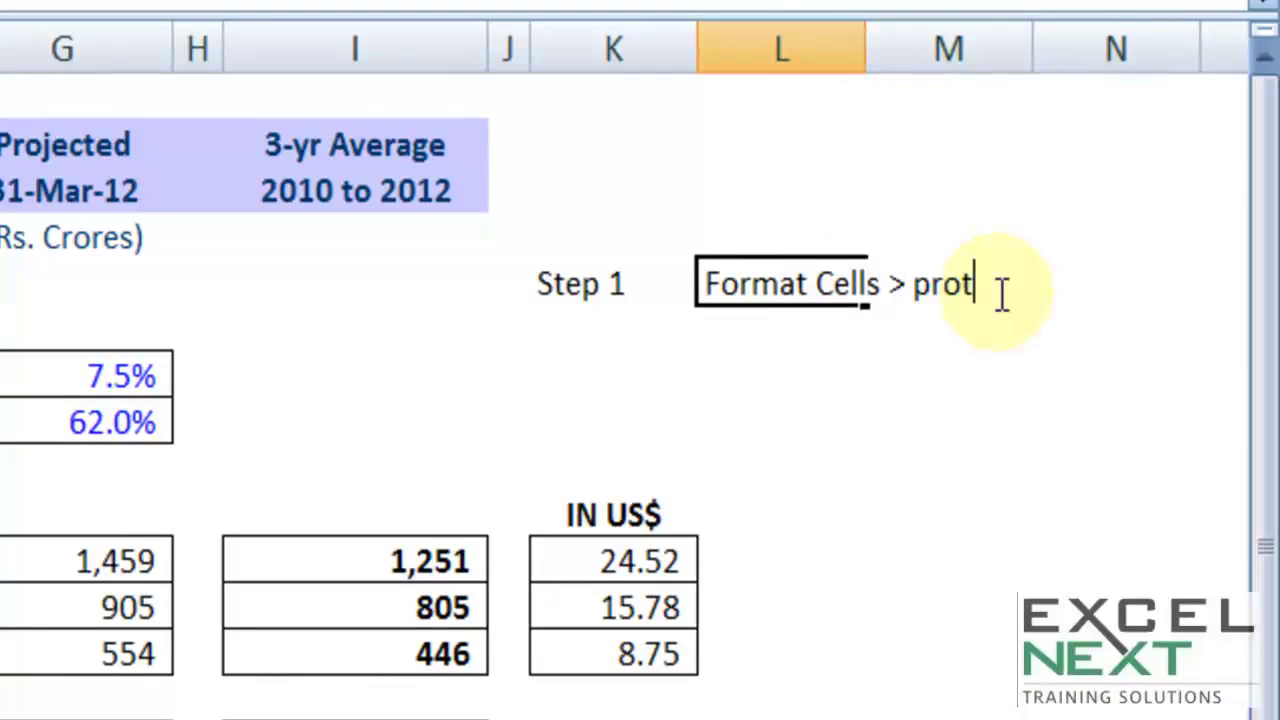
pyautogui.write('ection > Lock')
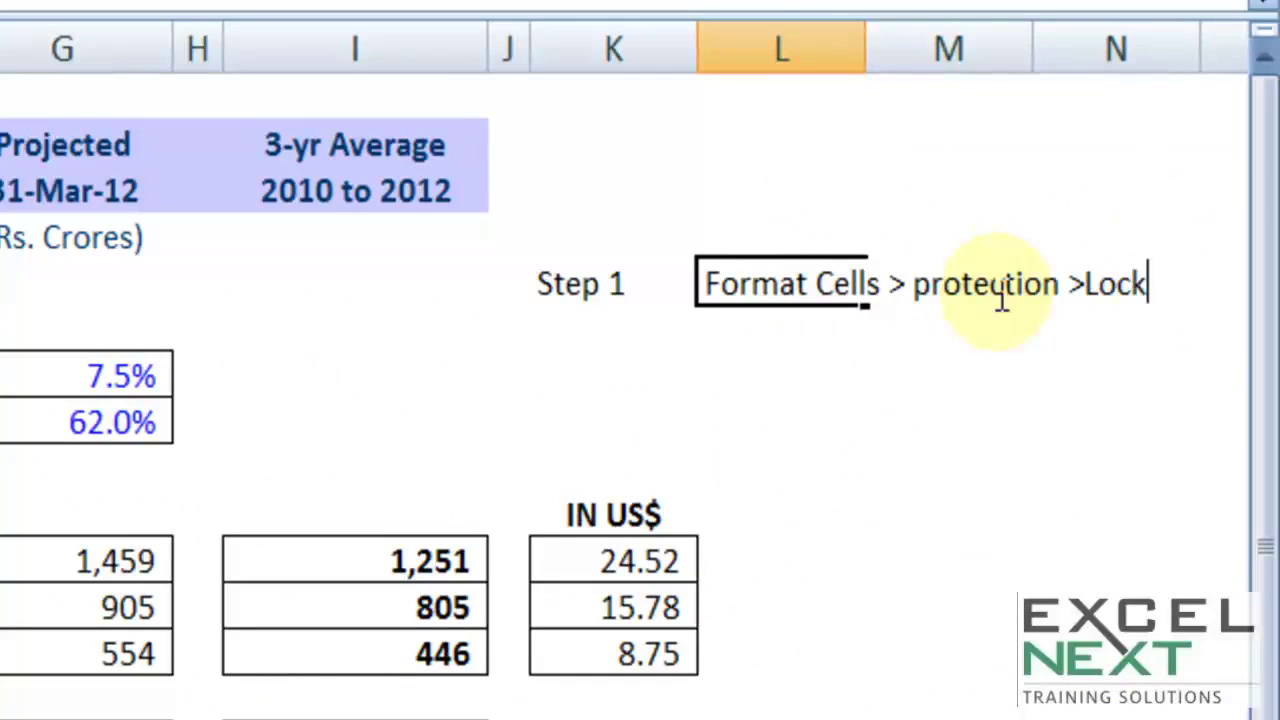
pyautogui.click(1086, 284)
pyautogui.click(847, 410)
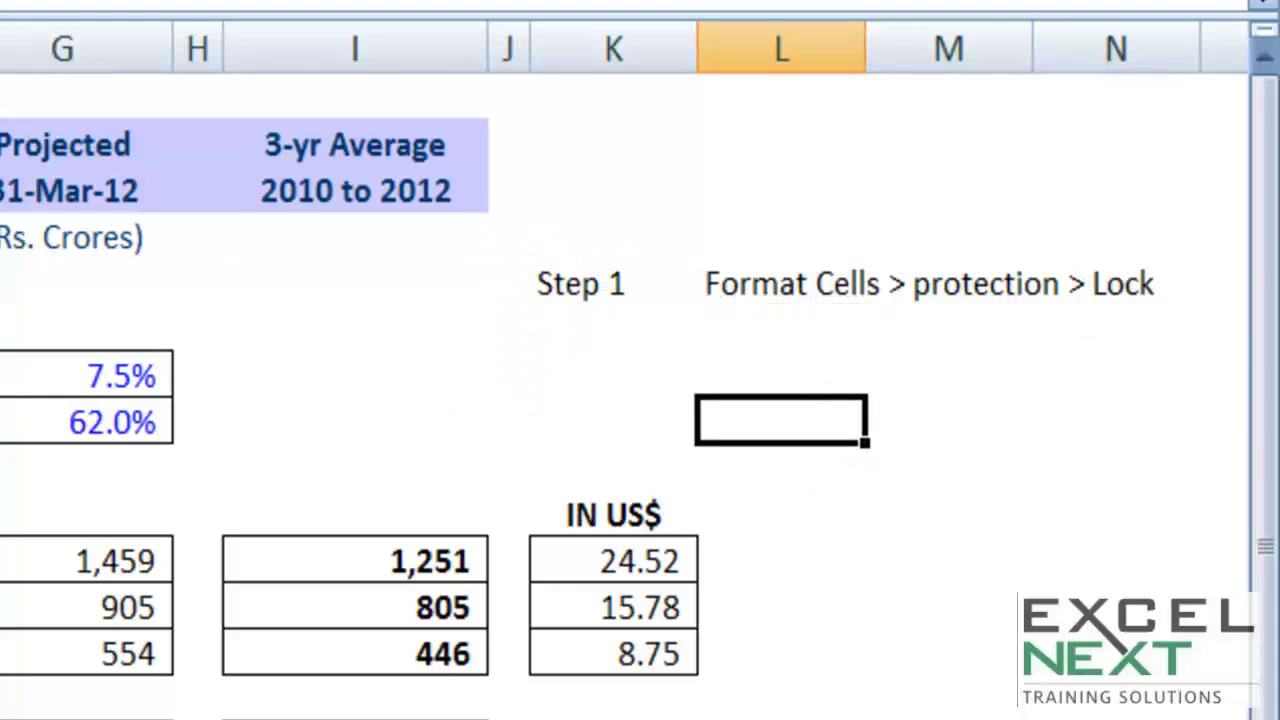
pyautogui.click(737, 289)
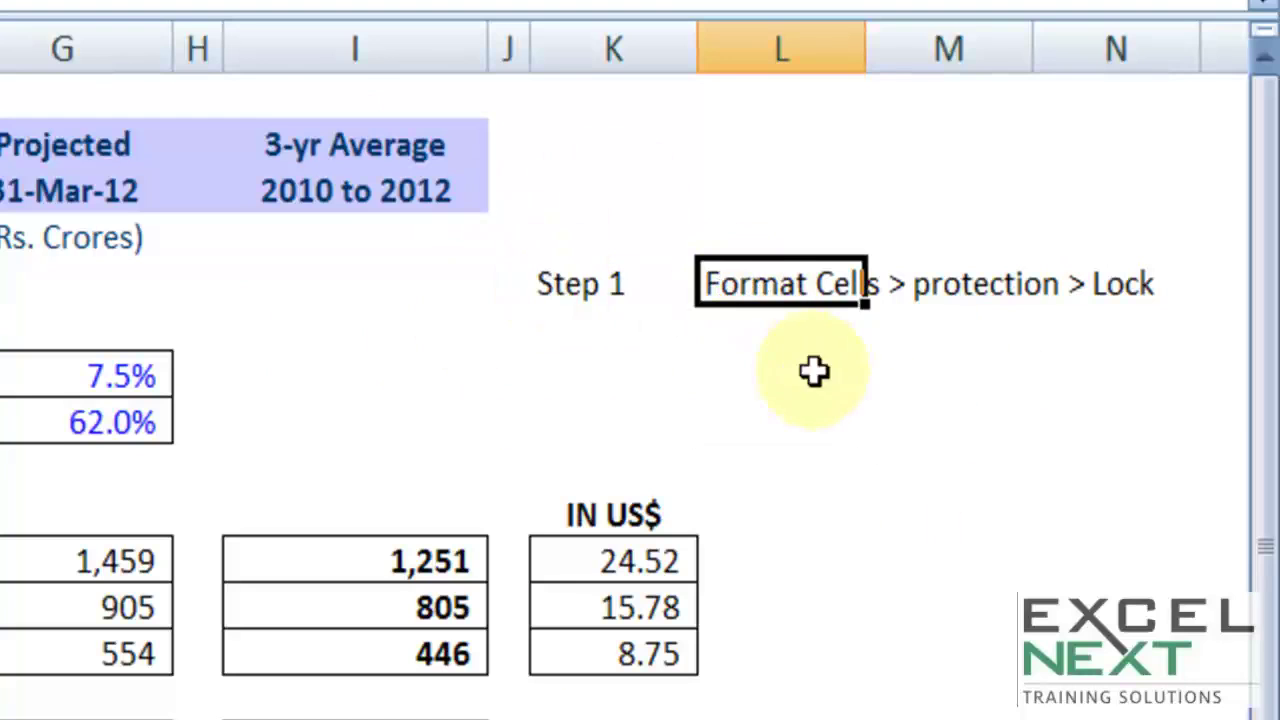
pyautogui.rightClick(754, 177)
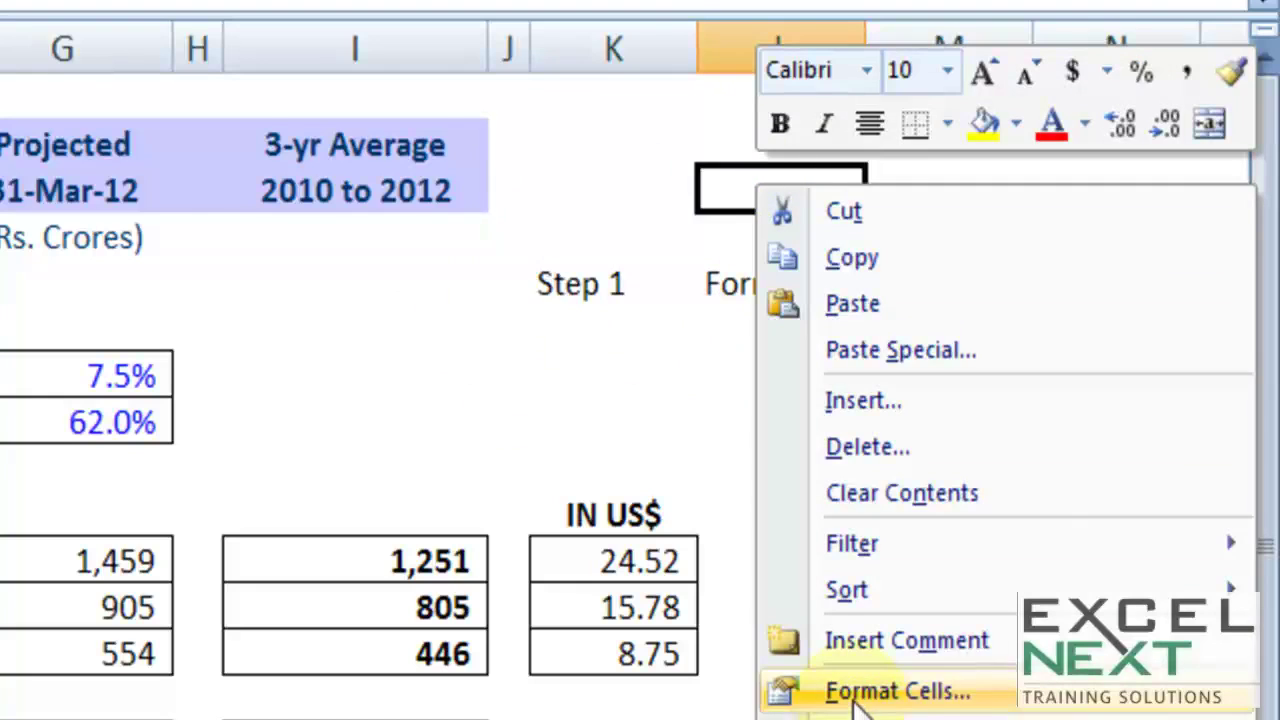
# Step: Enter 'Step 2' with 'review > Protect Sheet' in the cells below the Step 1 note
pyautogui.click(643, 331)
pyautogui.write('Step ')
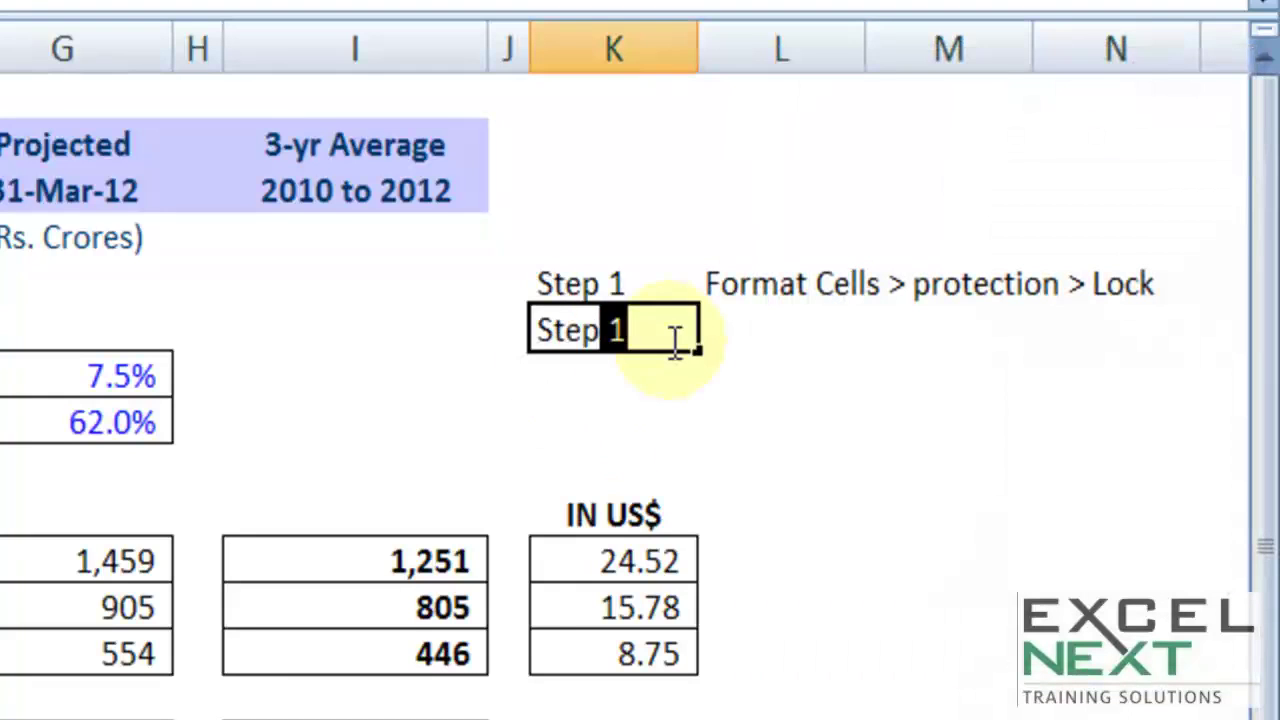
pyautogui.write('2')
pyautogui.click(837, 331)
pyautogui.write('review > Protec')
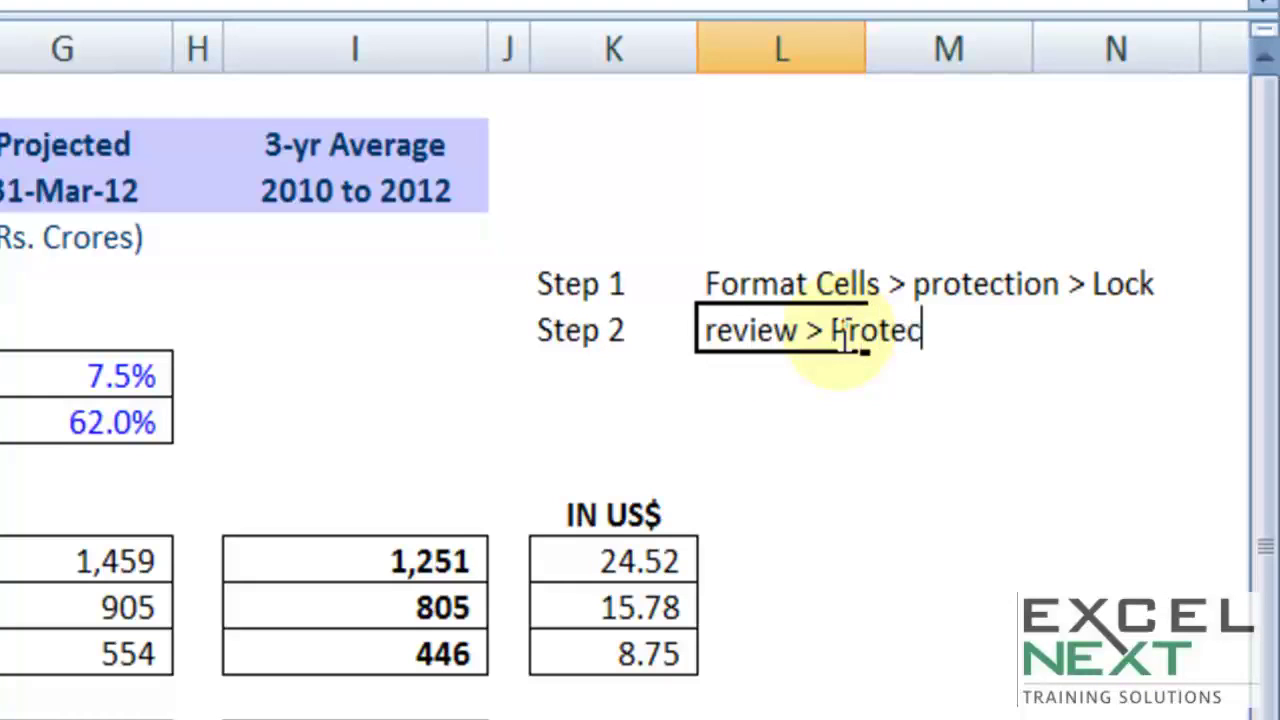
pyautogui.write('t She')
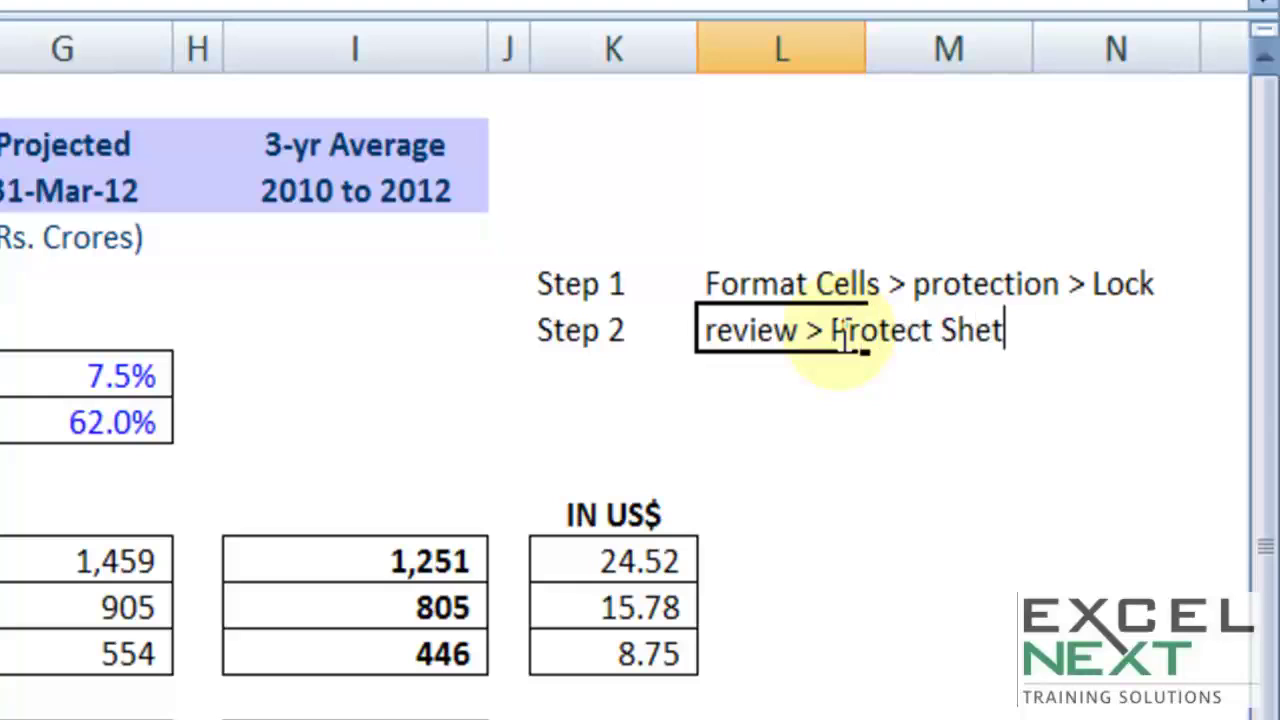
pyautogui.write('et')
pyautogui.press('Tab')
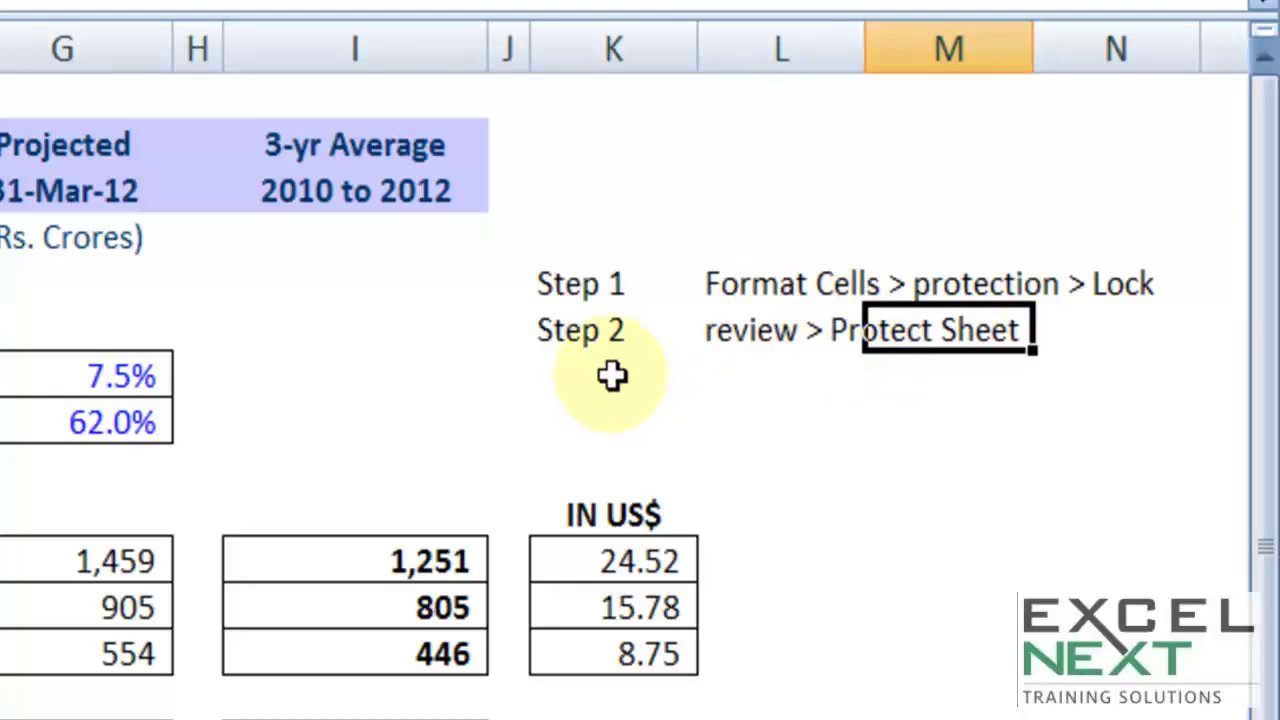
# Step: Select the Step 1 and Step 2 note rows, then deselect onto an empty cell
pyautogui.click(583, 275)
pyautogui.moveTo(583, 275); pyautogui.dragTo(830, 285)
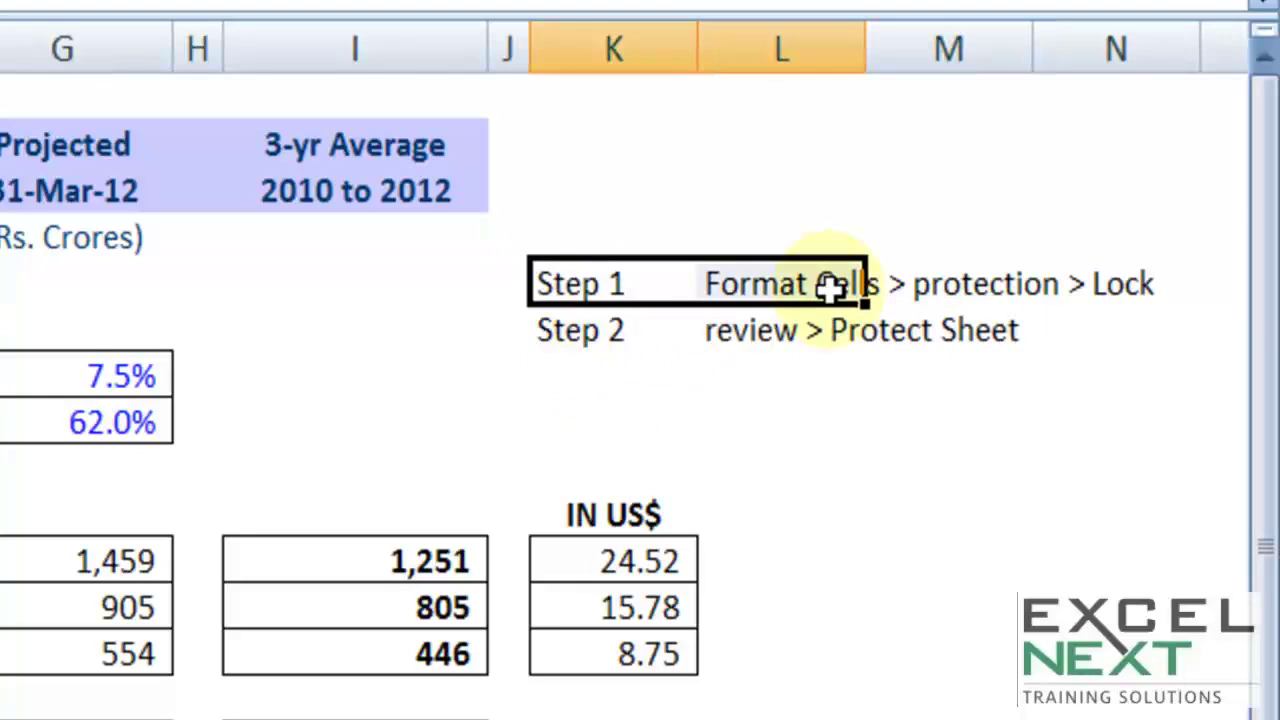
pyautogui.moveTo(650, 330); pyautogui.dragTo(777, 330)
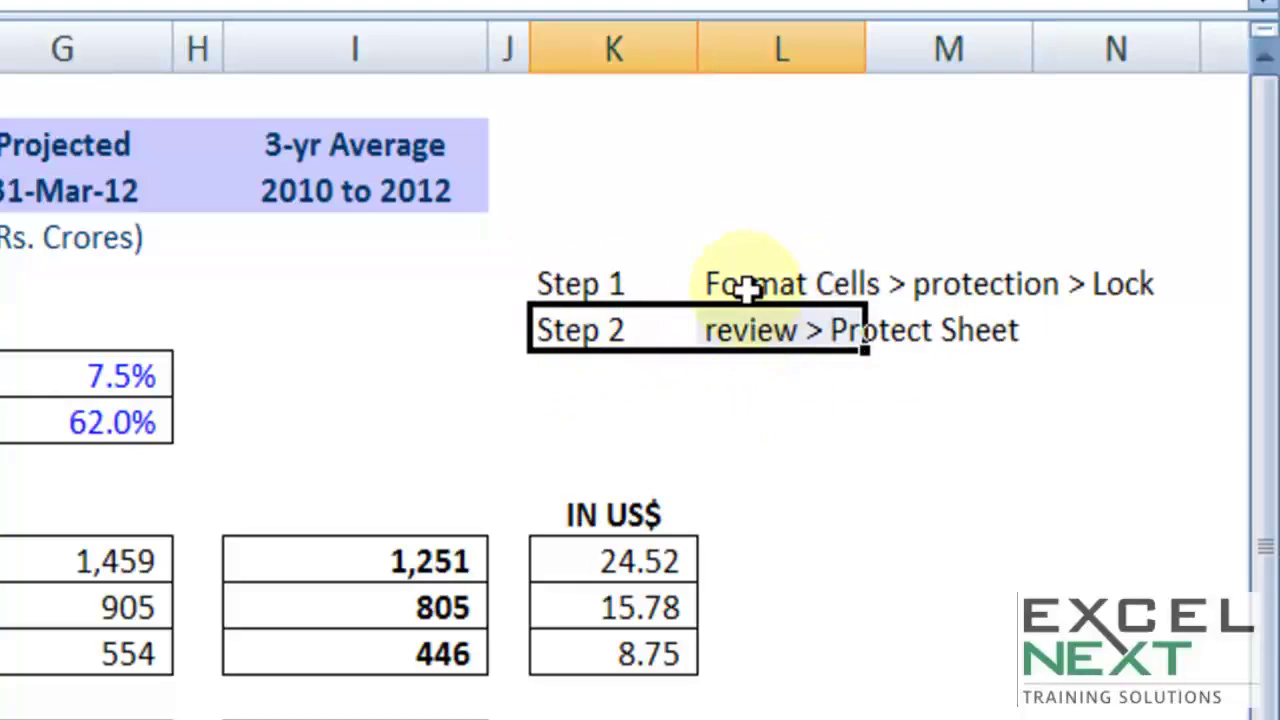
pyautogui.click(725, 415)
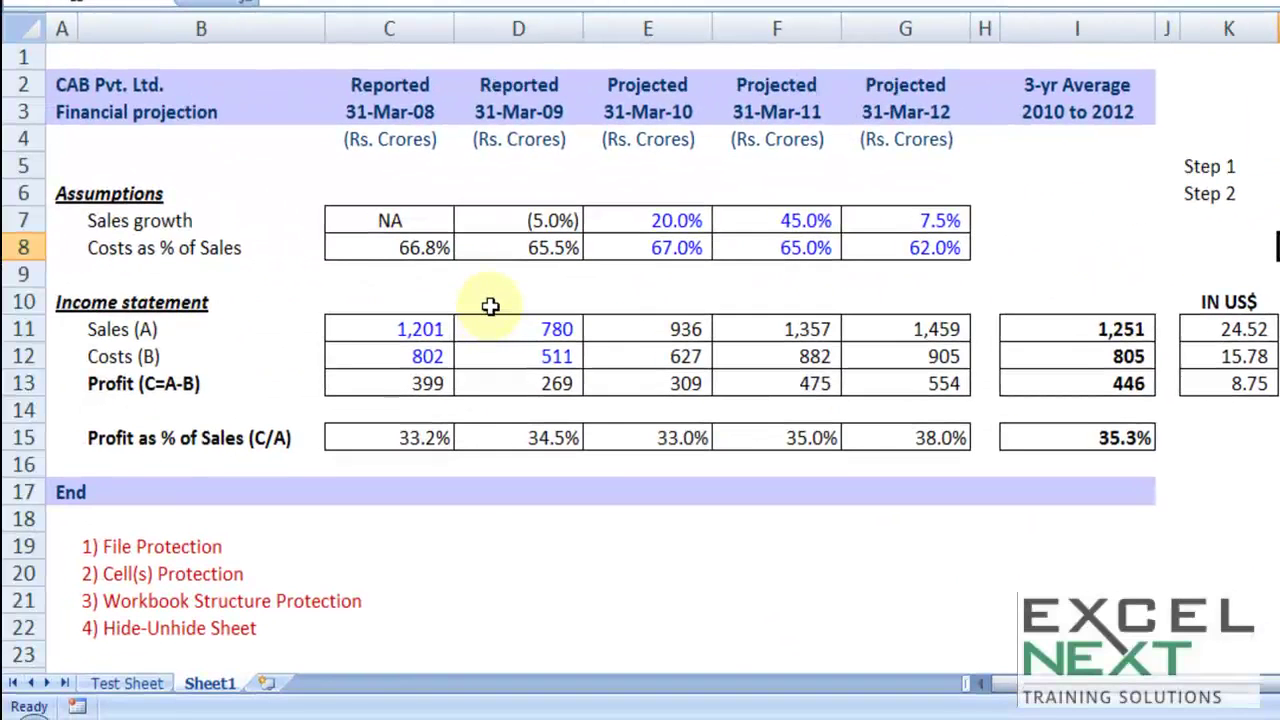
# Step: Inspect the E11 sales formula and confirm it unchanged
pyautogui.click(500, 278)
pyautogui.doubleClick(668, 329)
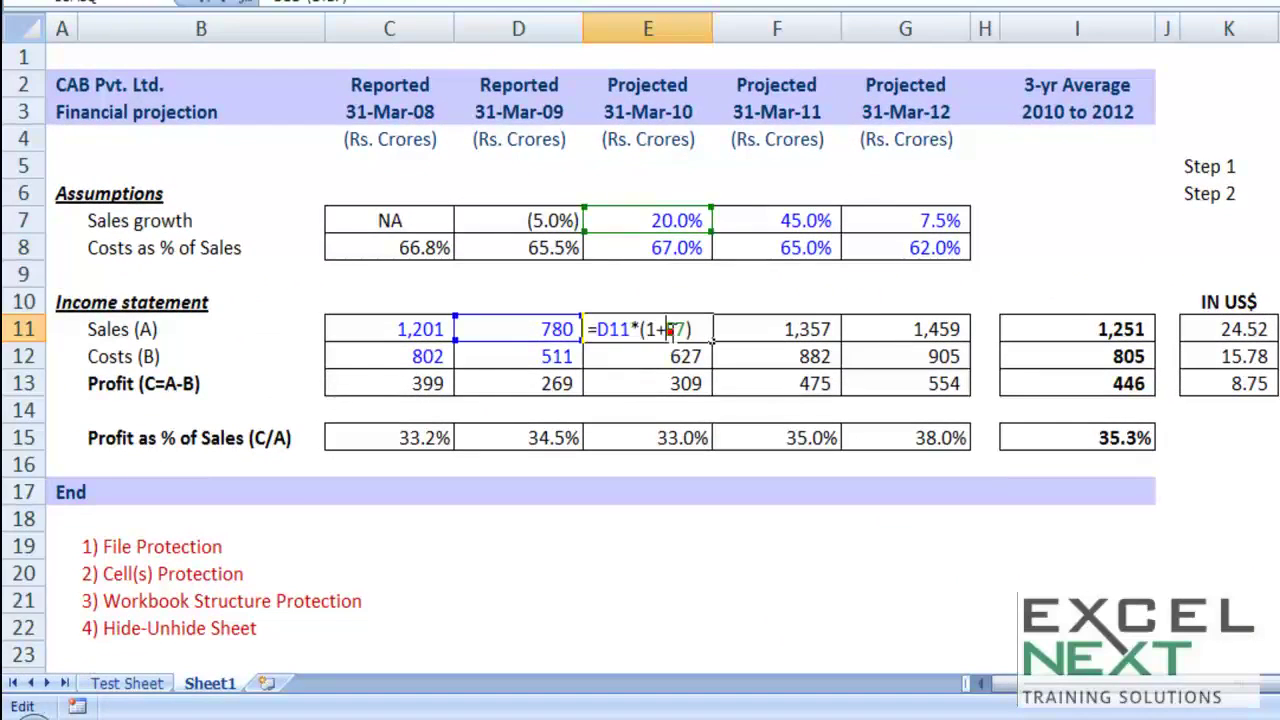
pyautogui.hotkey('ctrl', 'Return')
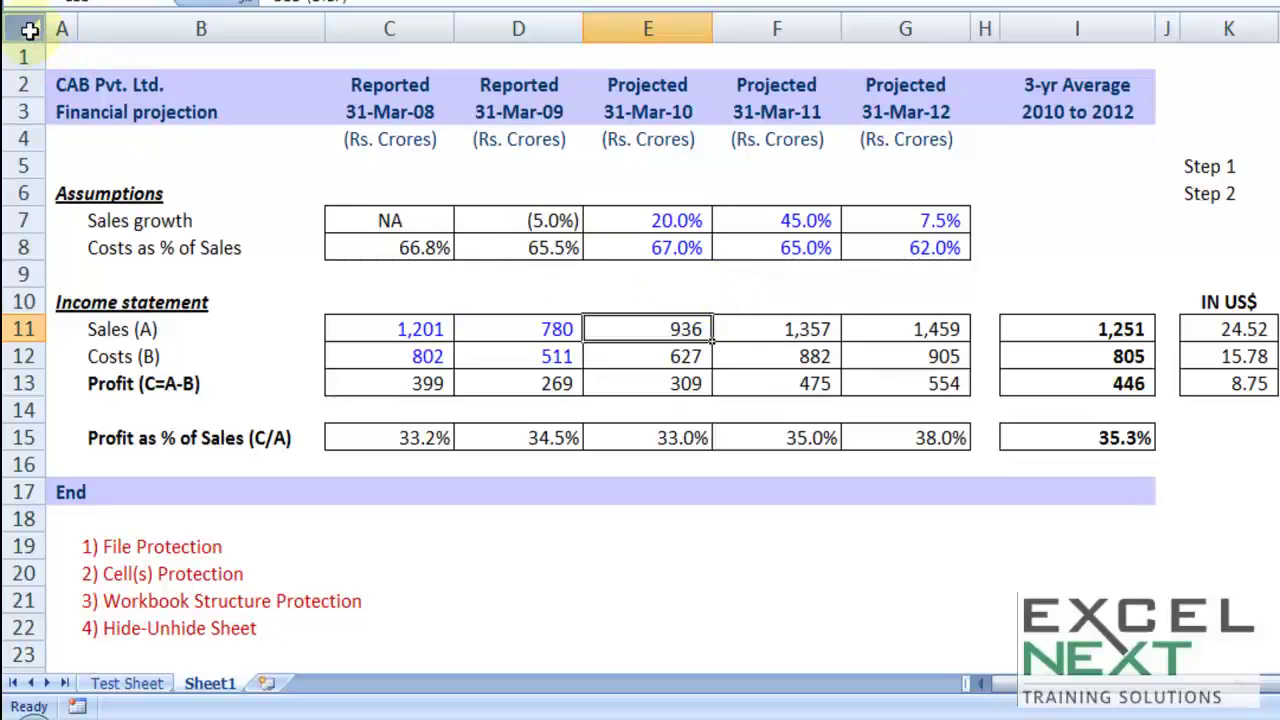
# Step: Select the whole sheet and clear Locked in Format Cells > Protection
pyautogui.click(30, 30)
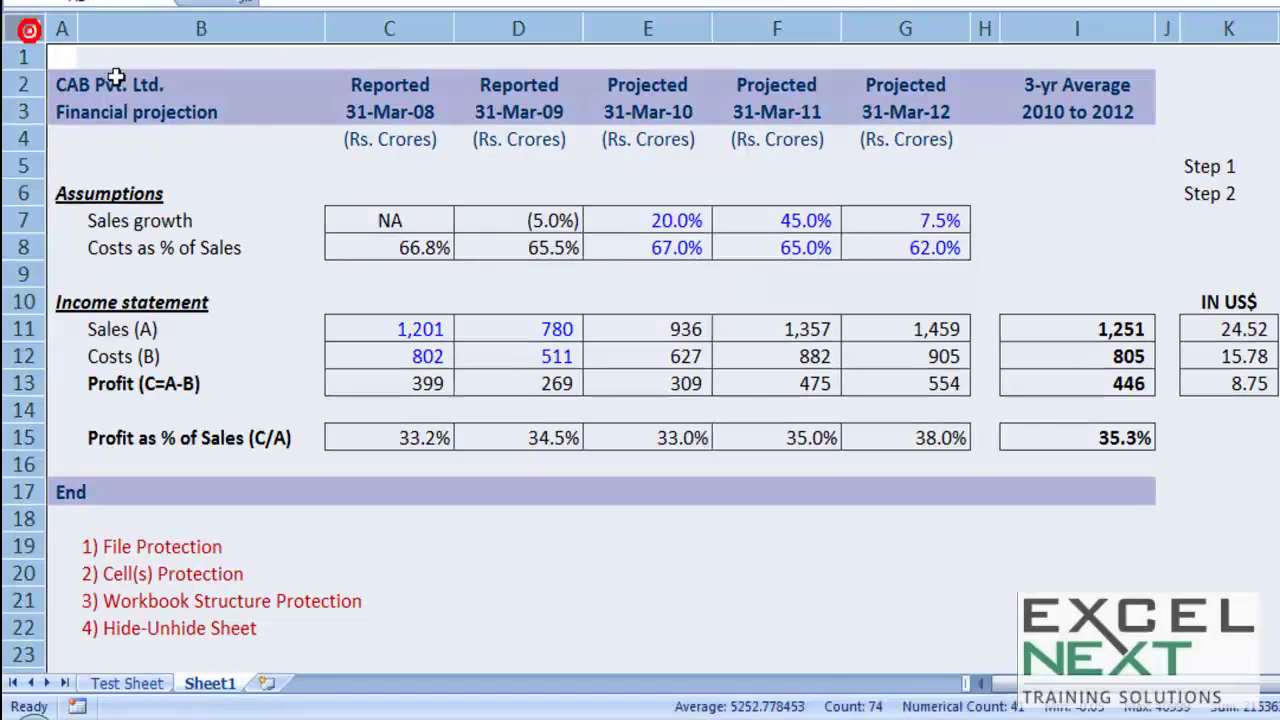
pyautogui.rightClick(521, 186)
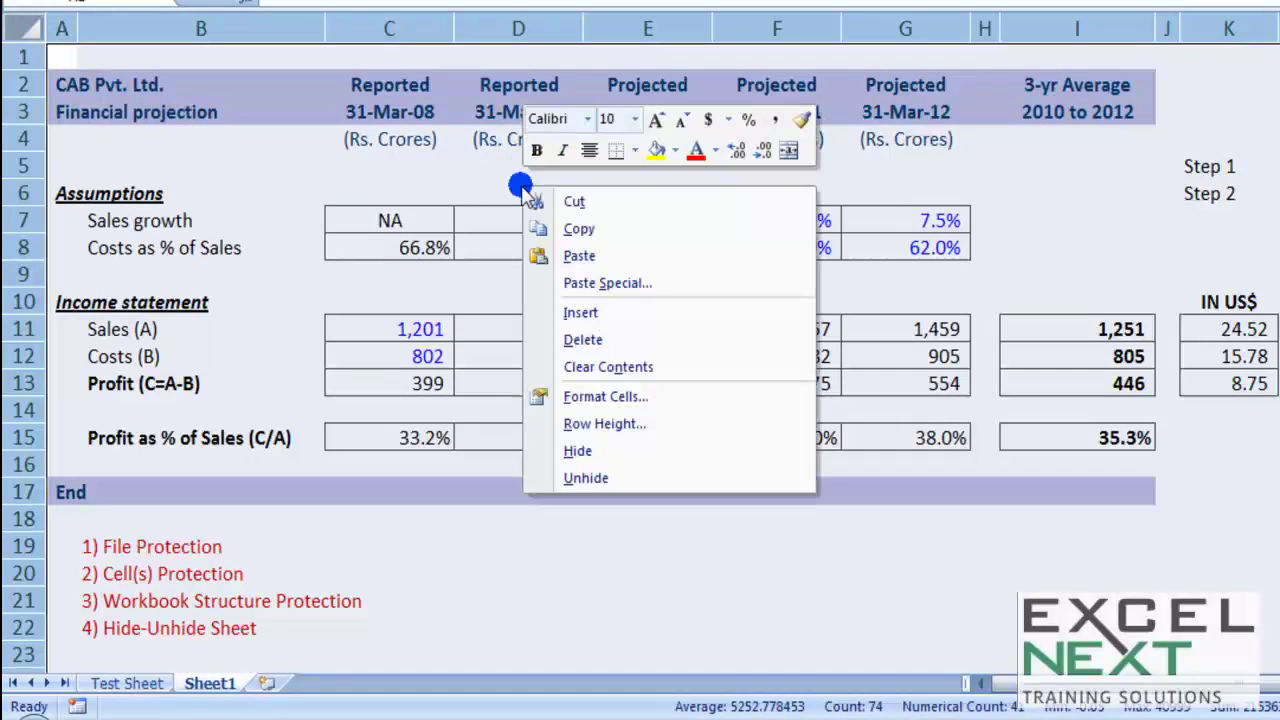
pyautogui.click(574, 396)
pyautogui.click(286, 184)
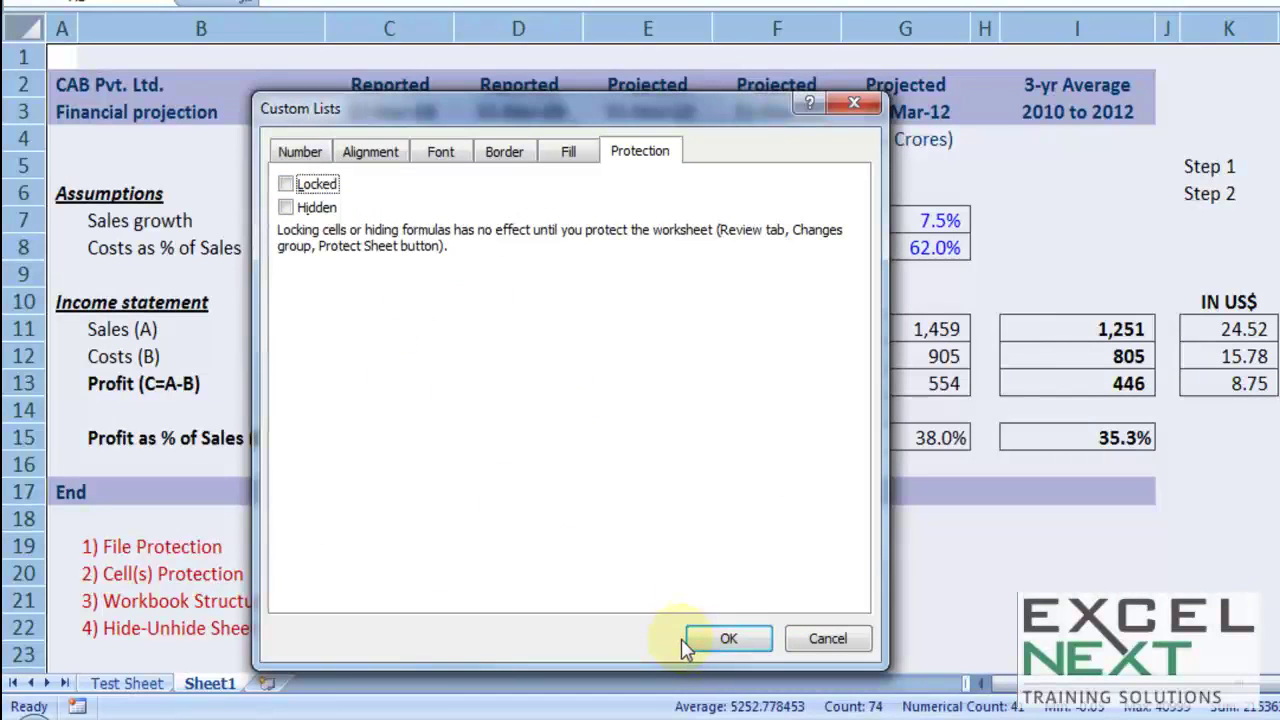
pyautogui.click(727, 639)
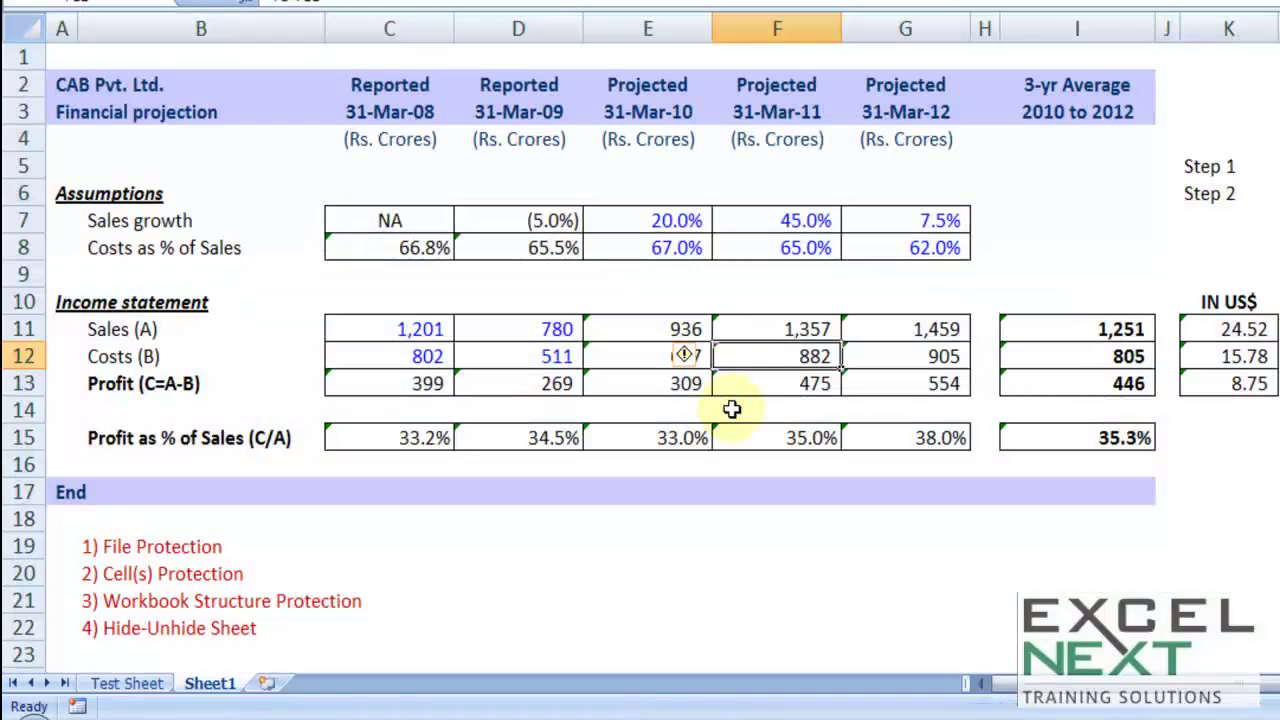
pyautogui.moveTo(626, 328); pyautogui.dragTo(895, 377)
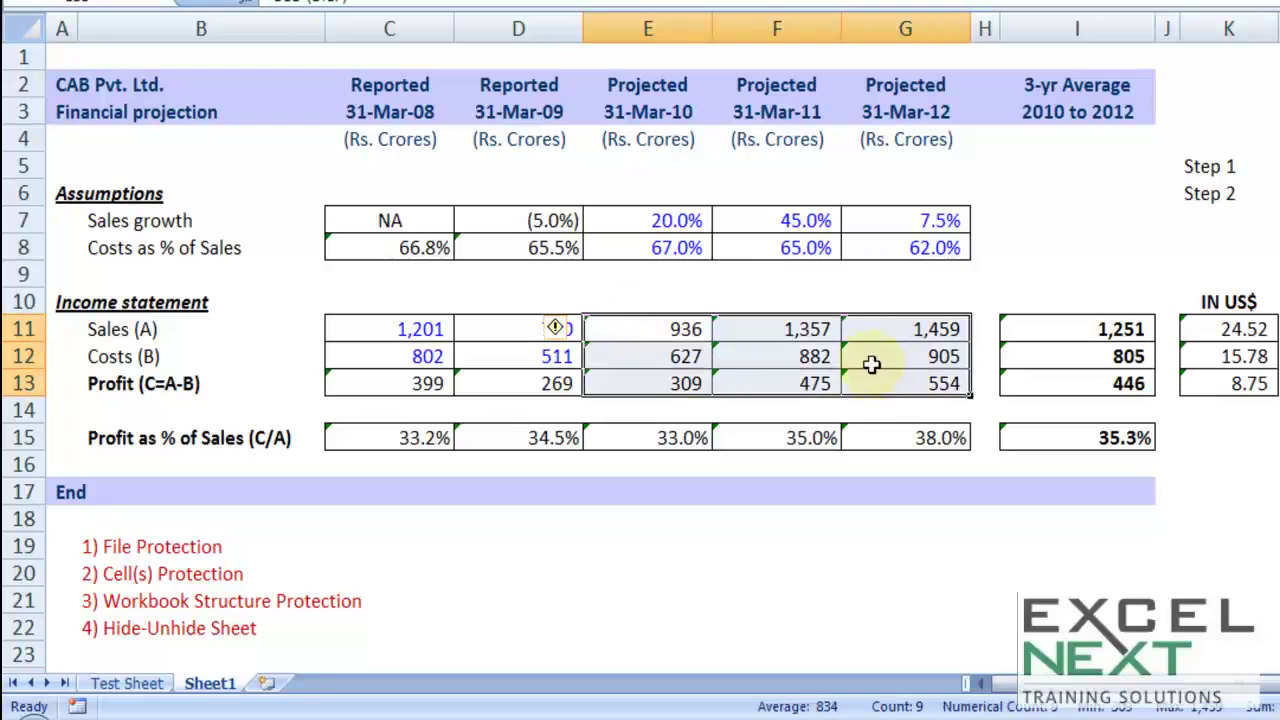
pyautogui.rightClick(869, 351)
pyautogui.moveTo(418, 247); pyautogui.dragTo(528, 251)
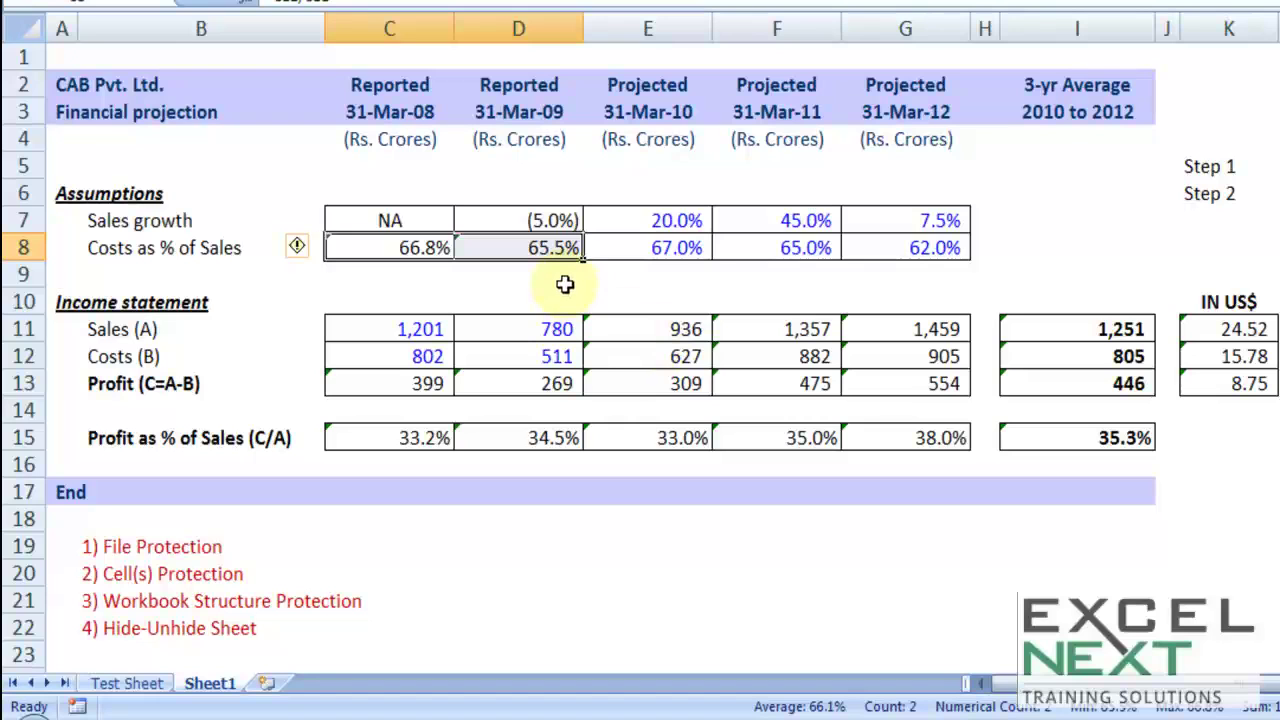
pyautogui.moveTo(757, 322); pyautogui.dragTo(889, 374)
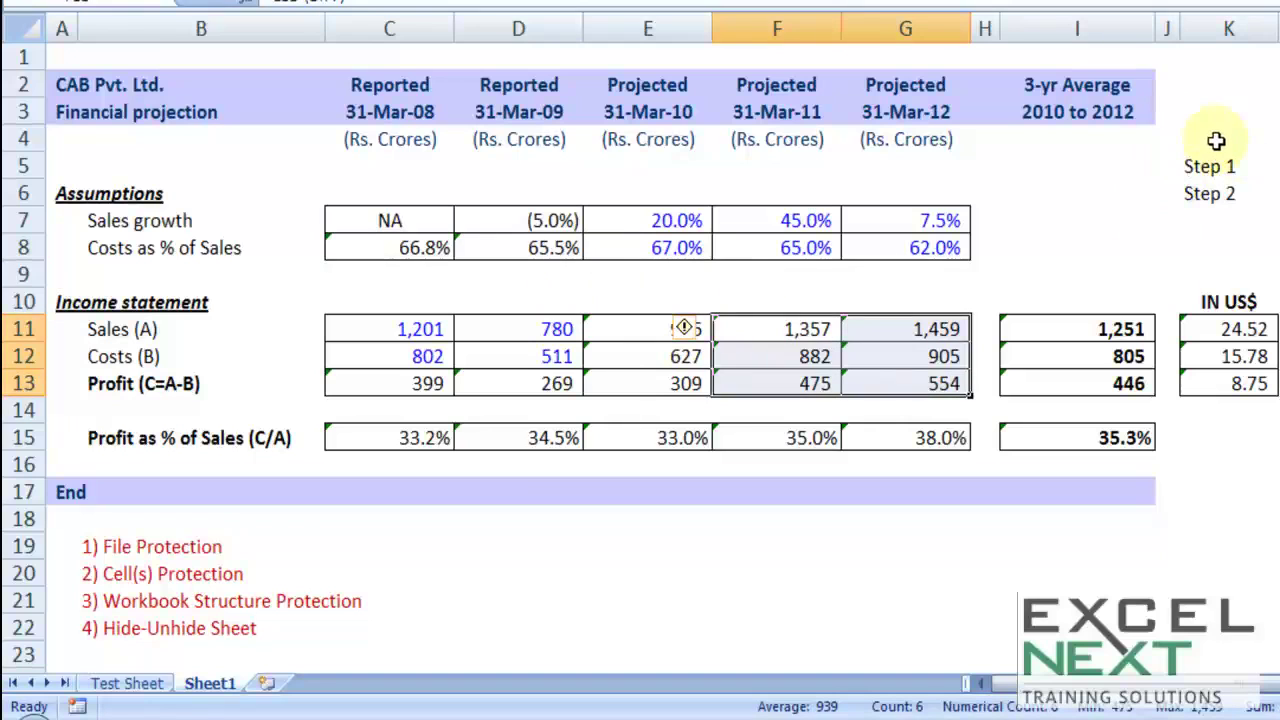
pyautogui.click(870, 292)
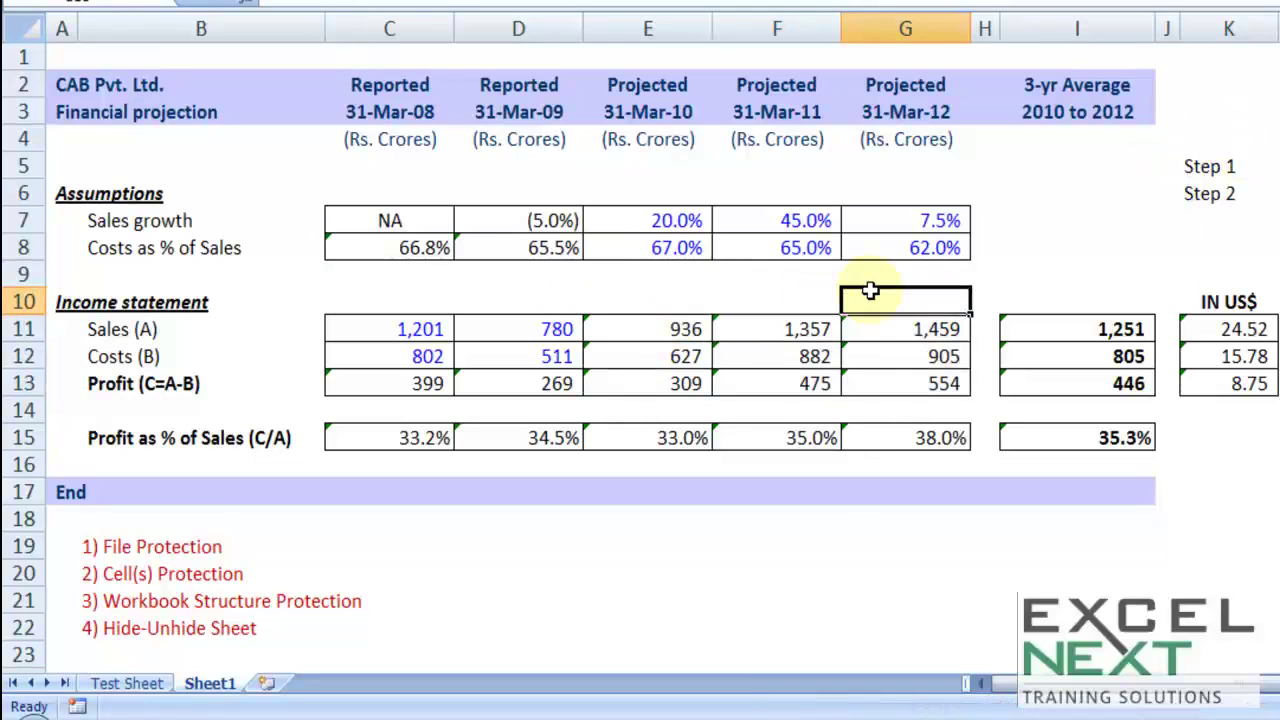
pyautogui.click(1017, 226)
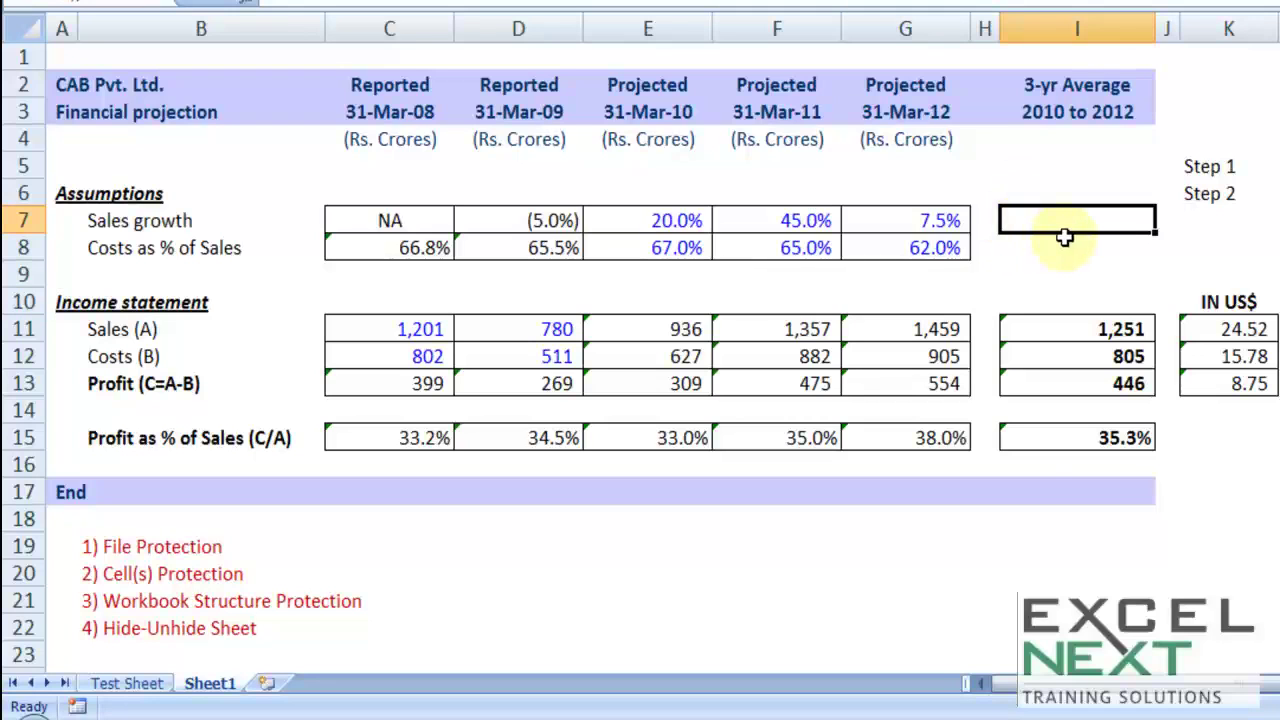
pyautogui.hotkey('ctrl', 'a')
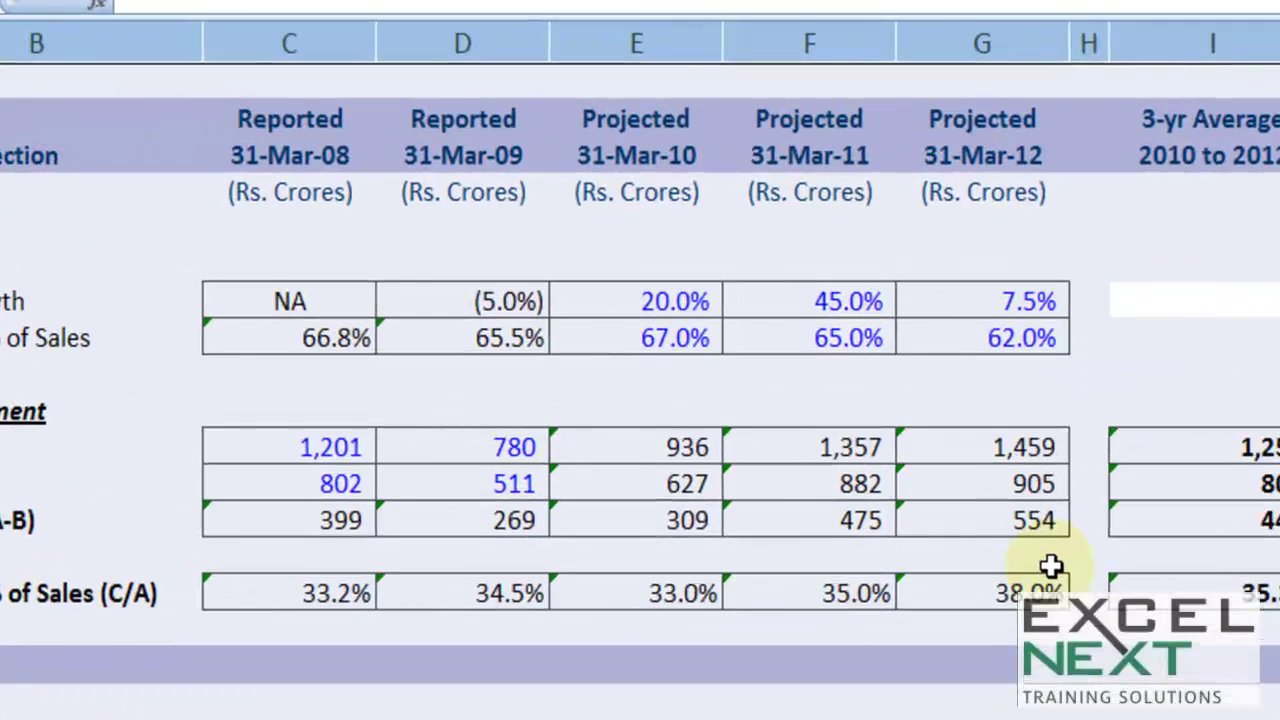
# Step: Use Go To Special with Formulas to select every formula cell in the table
pyautogui.press('F5')
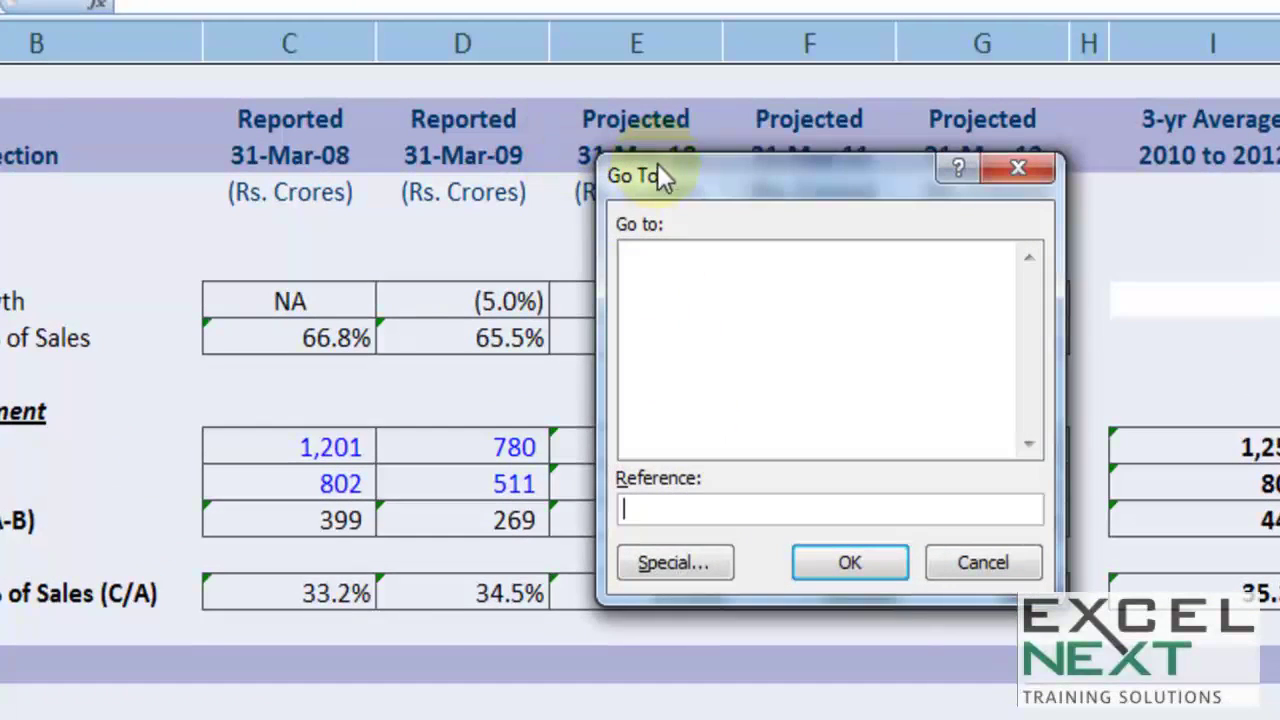
pyautogui.click(673, 566)
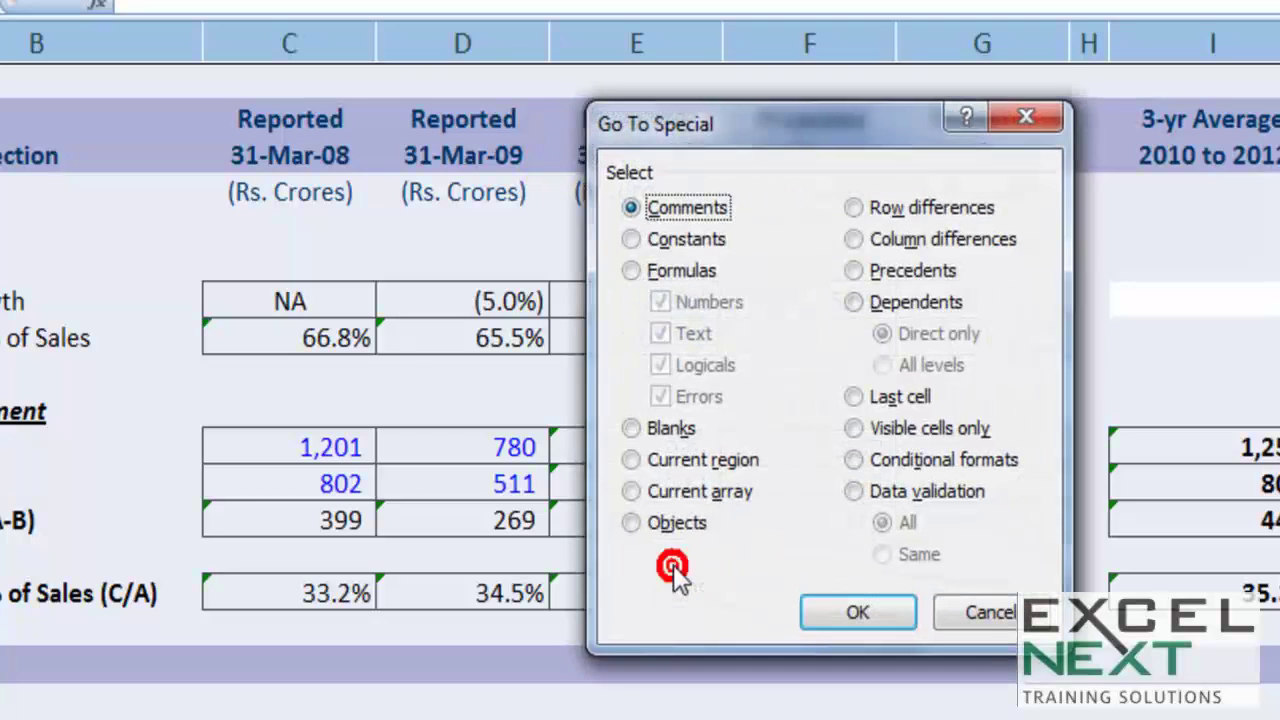
pyautogui.click(662, 276)
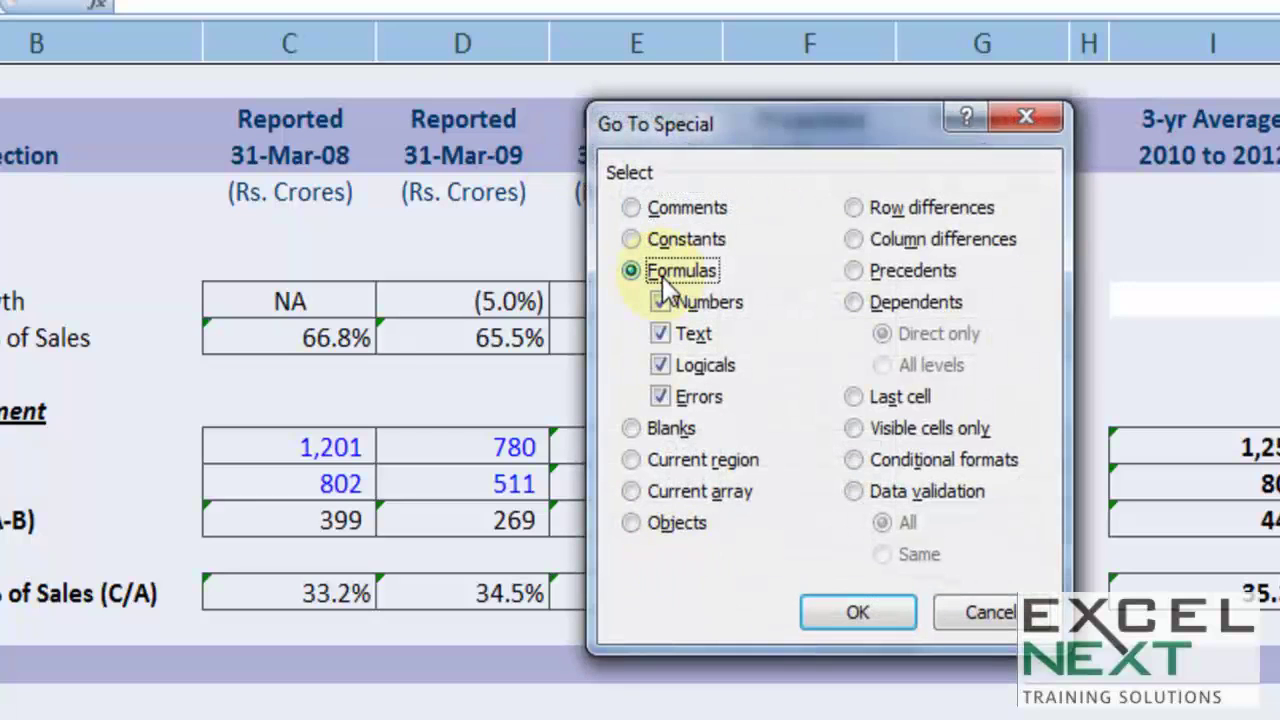
pyautogui.click(862, 614)
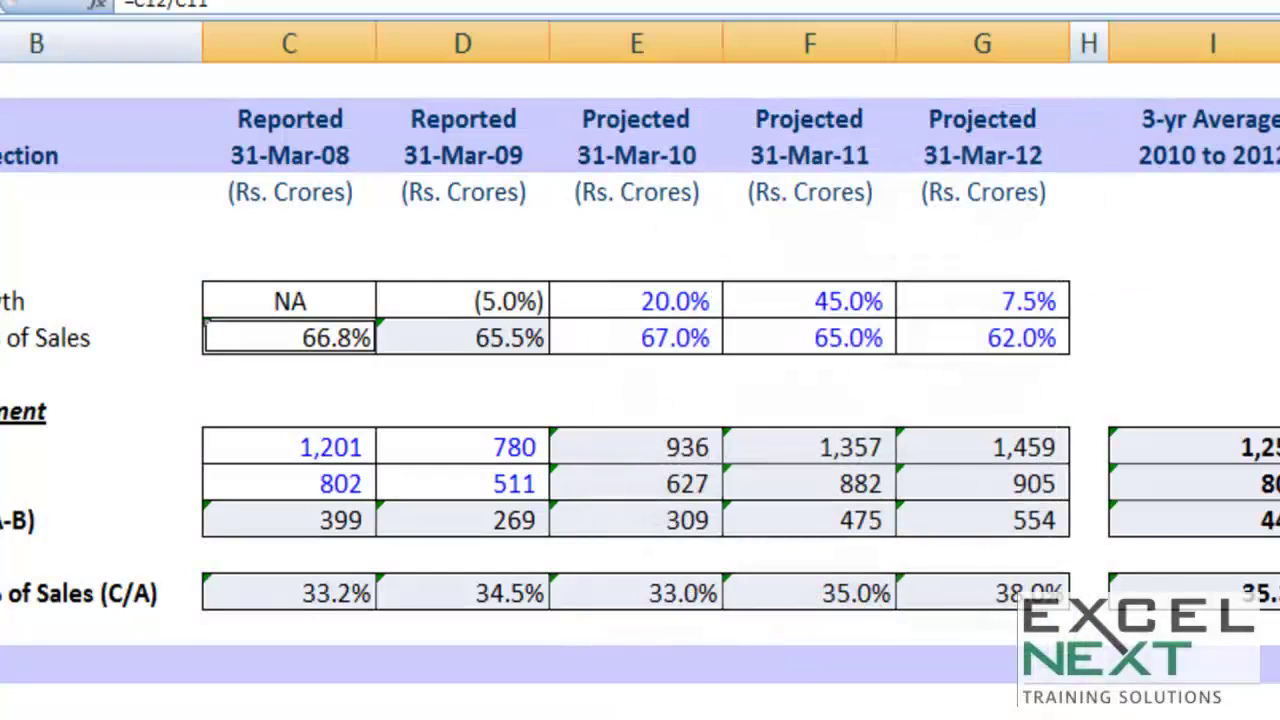
# Step: Tick Locked under Format Cells > Protection for the selected formula cells
pyautogui.rightClick(759, 485)
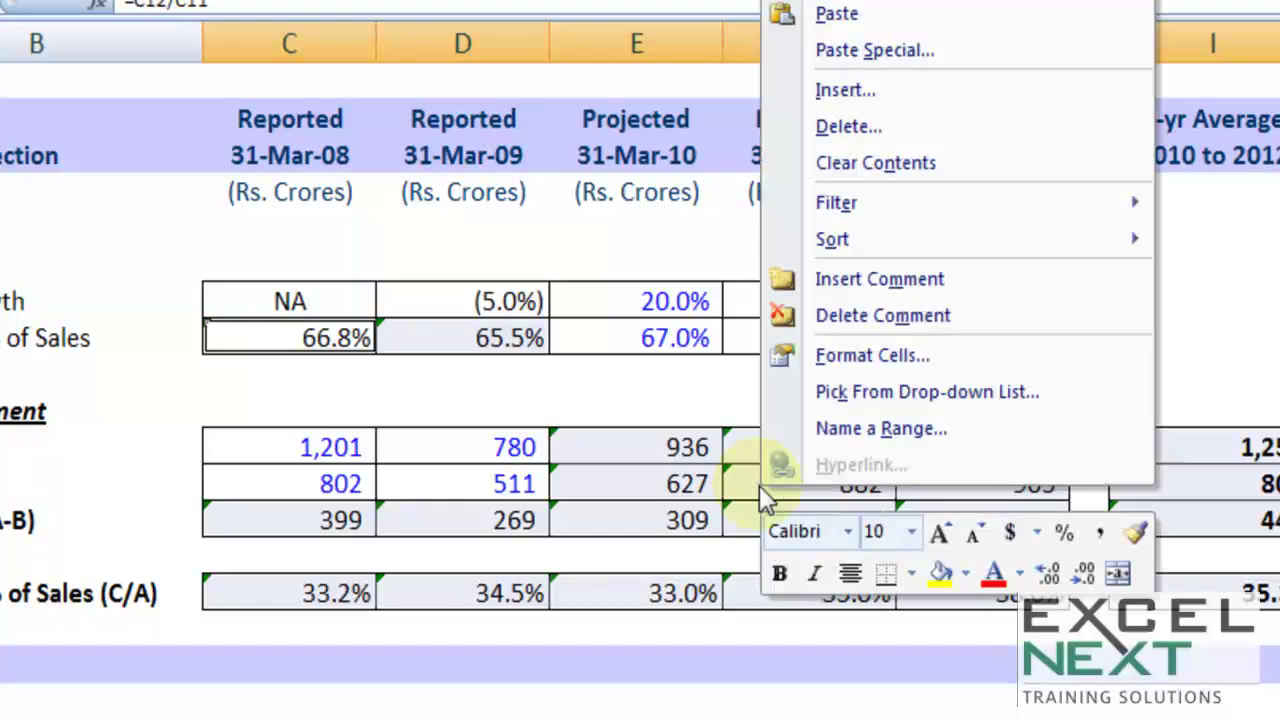
pyautogui.click(830, 357)
pyautogui.click(446, 77)
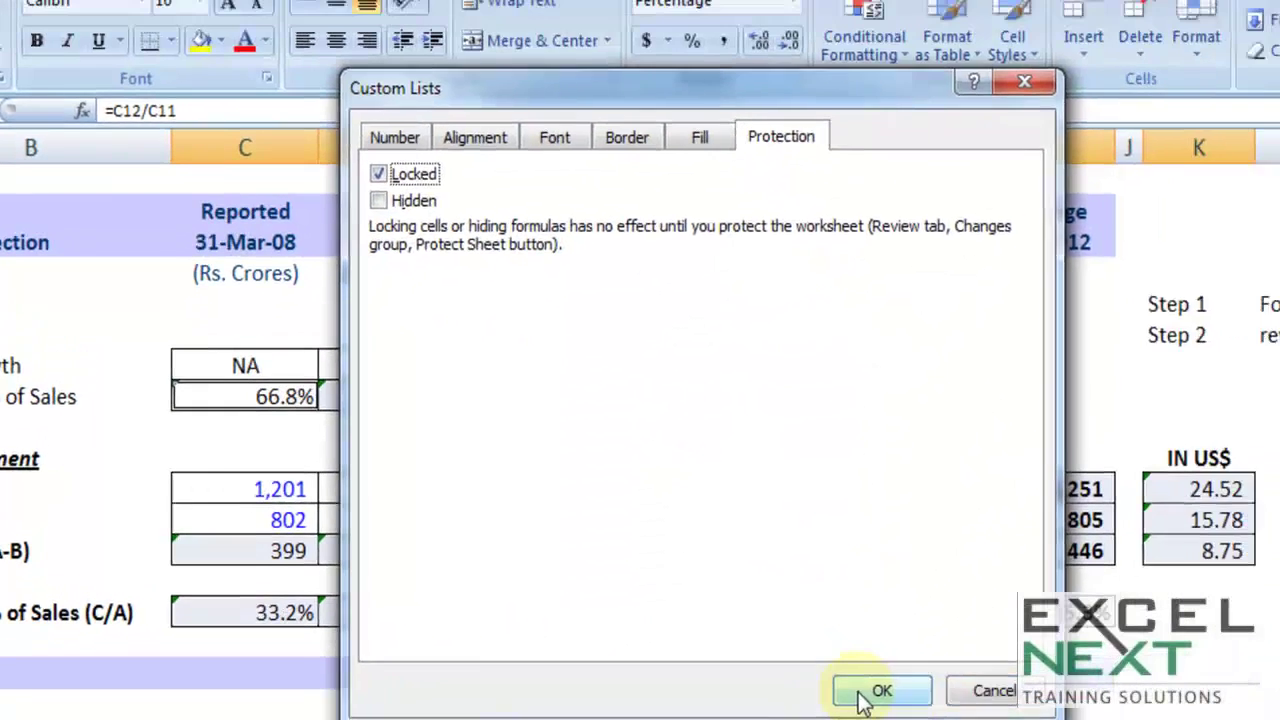
pyautogui.click(1042, 686)
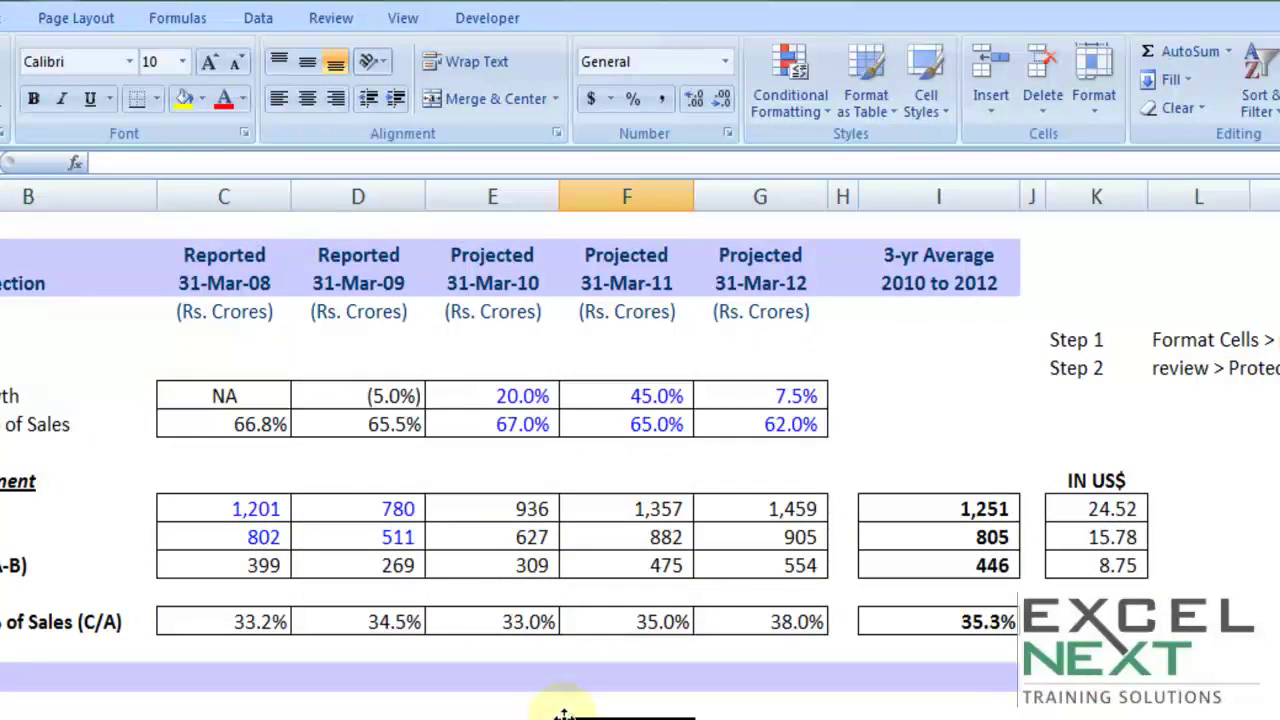
# Step: Protect the sheet via Review > Protect Sheet, entering and confirming a password
pyautogui.moveTo(1086, 368); pyautogui.dragTo(1265, 376)
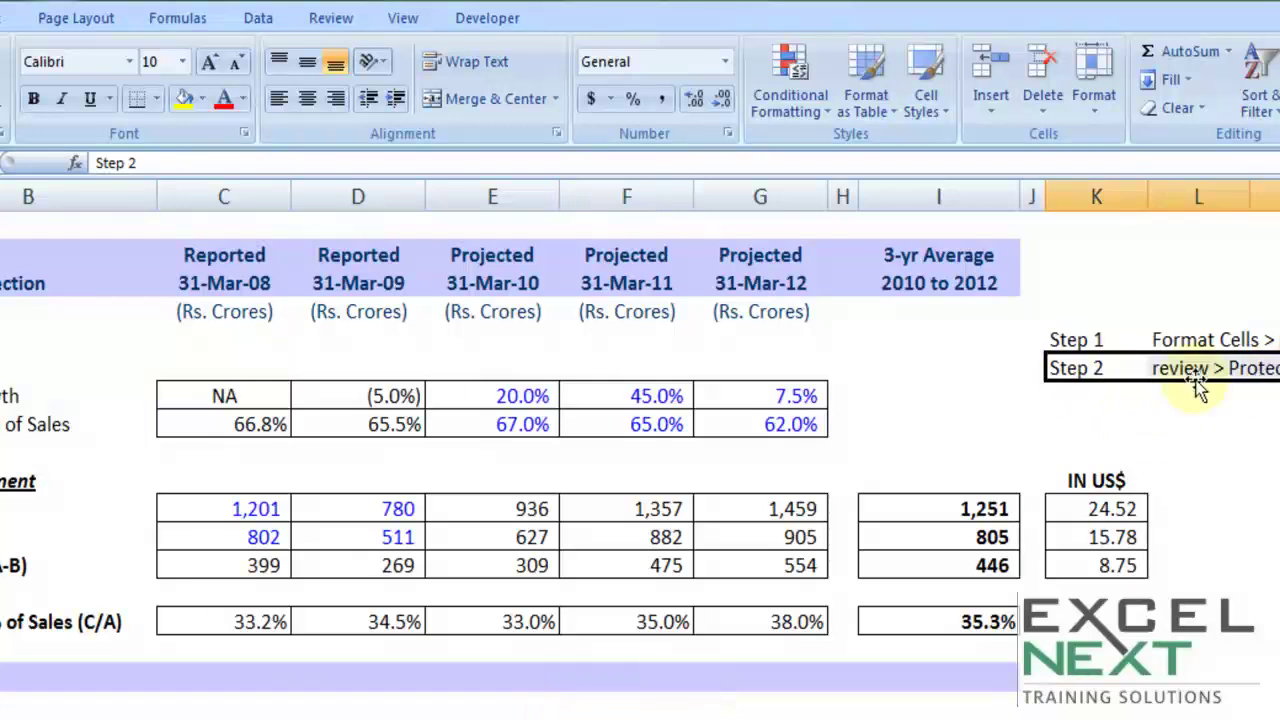
pyautogui.click(1005, 396)
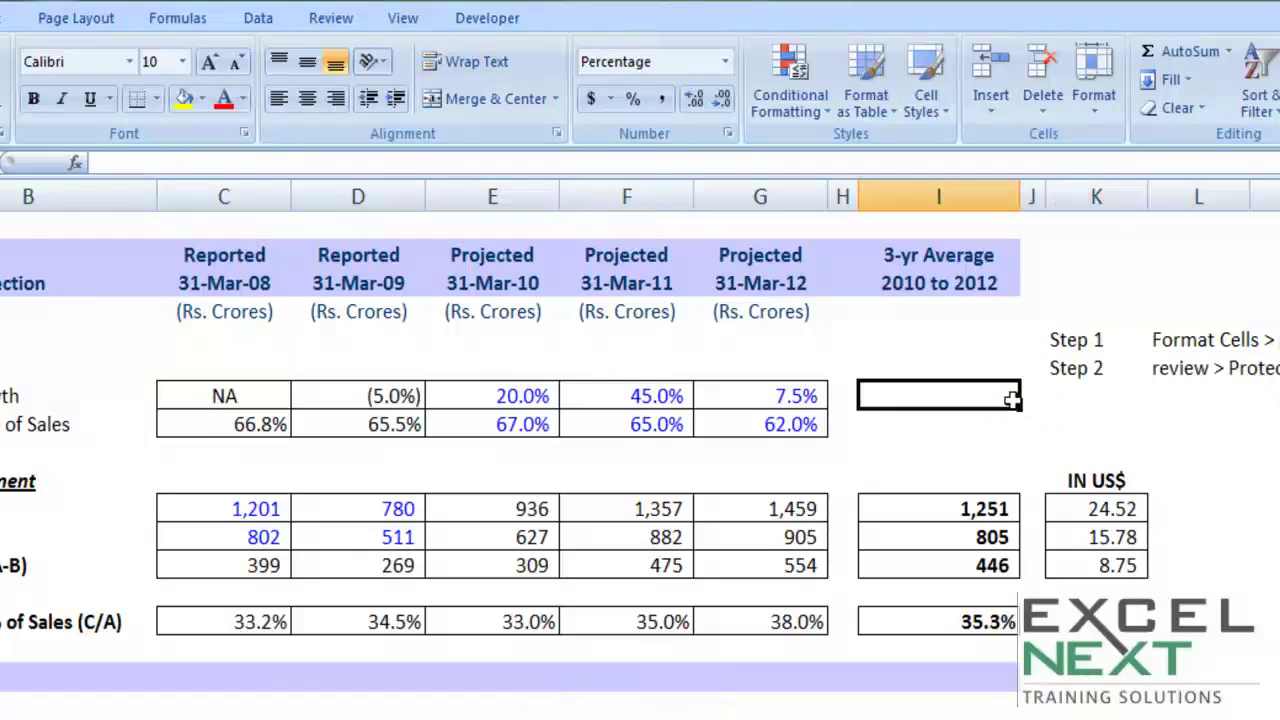
pyautogui.click(330, 20)
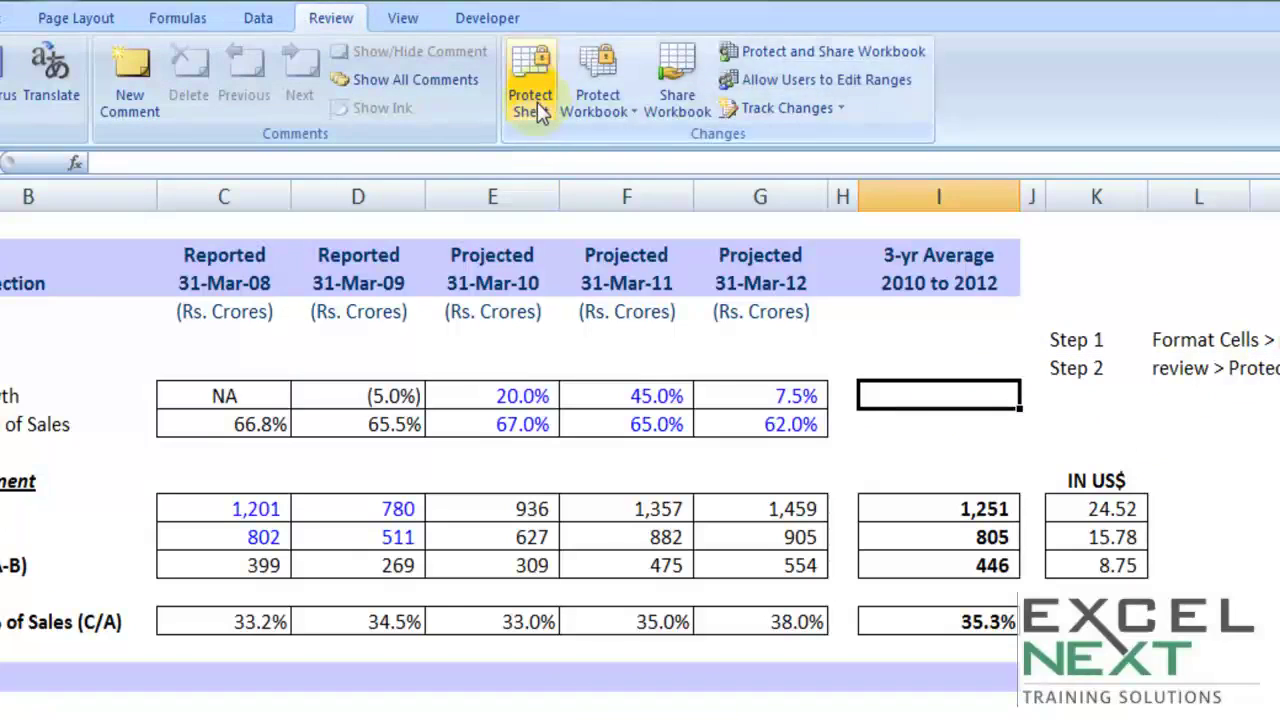
pyautogui.click(530, 104)
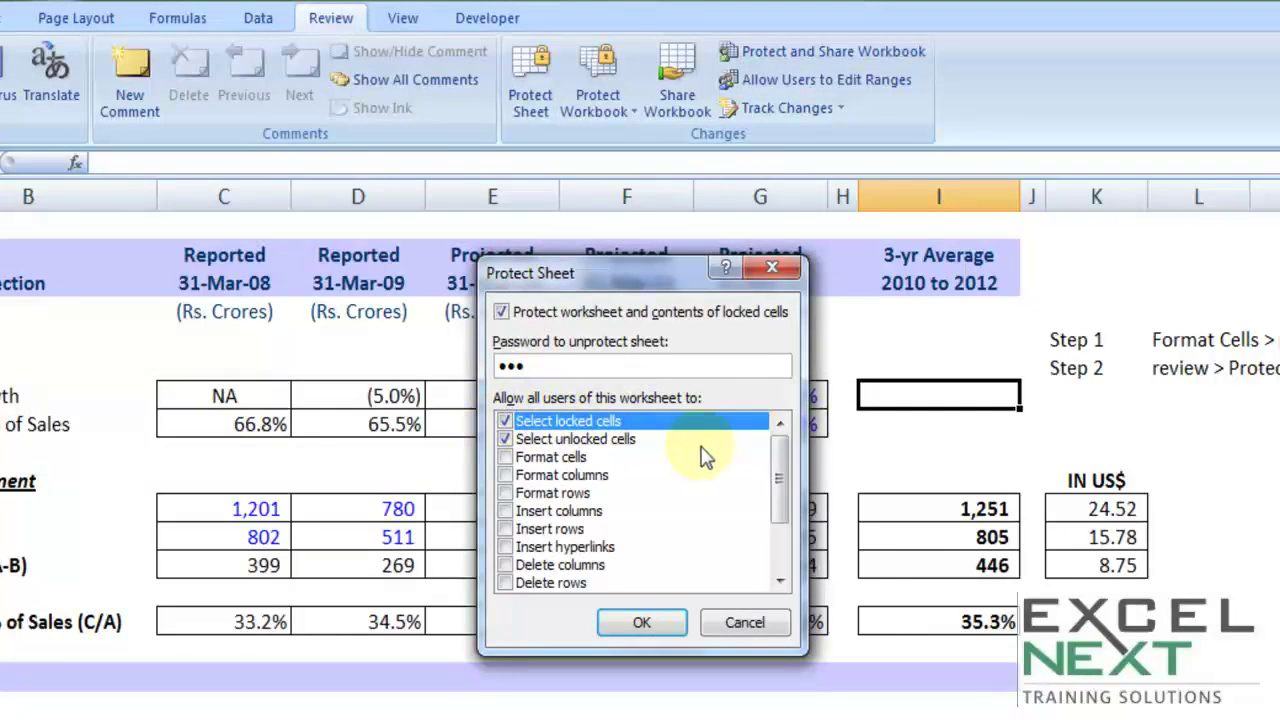
pyautogui.click(641, 621)
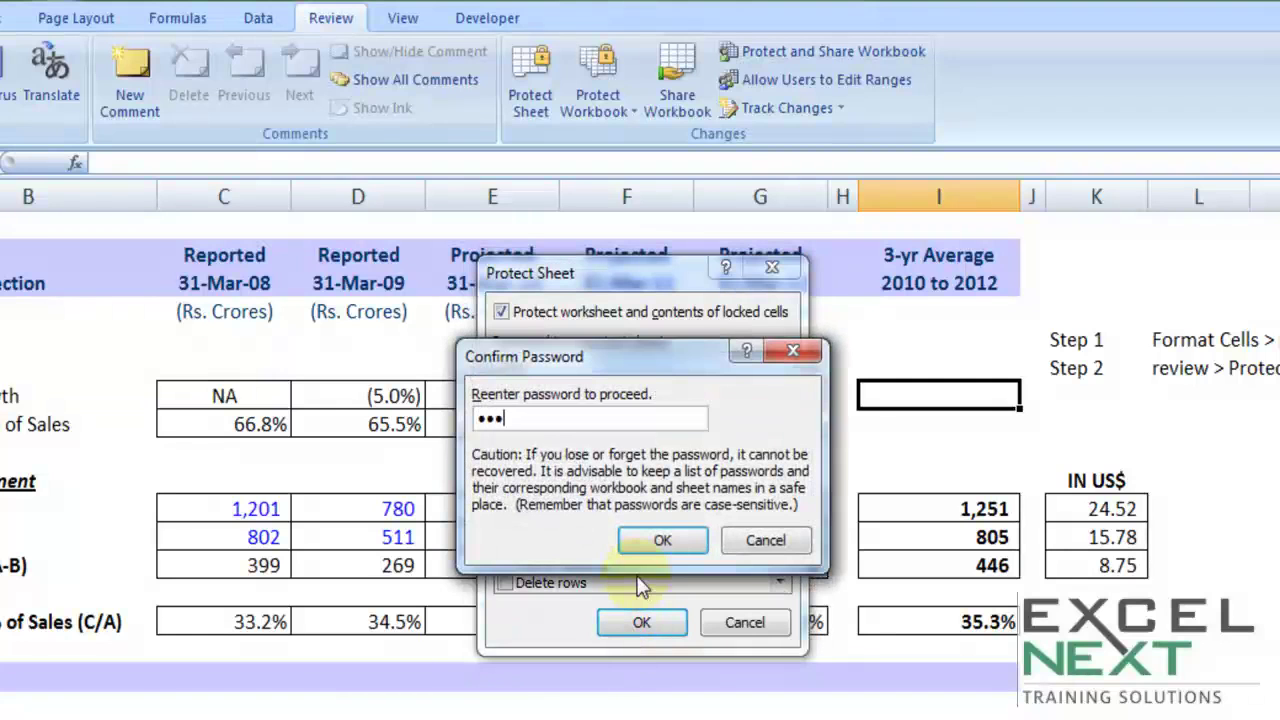
pyautogui.click(660, 542)
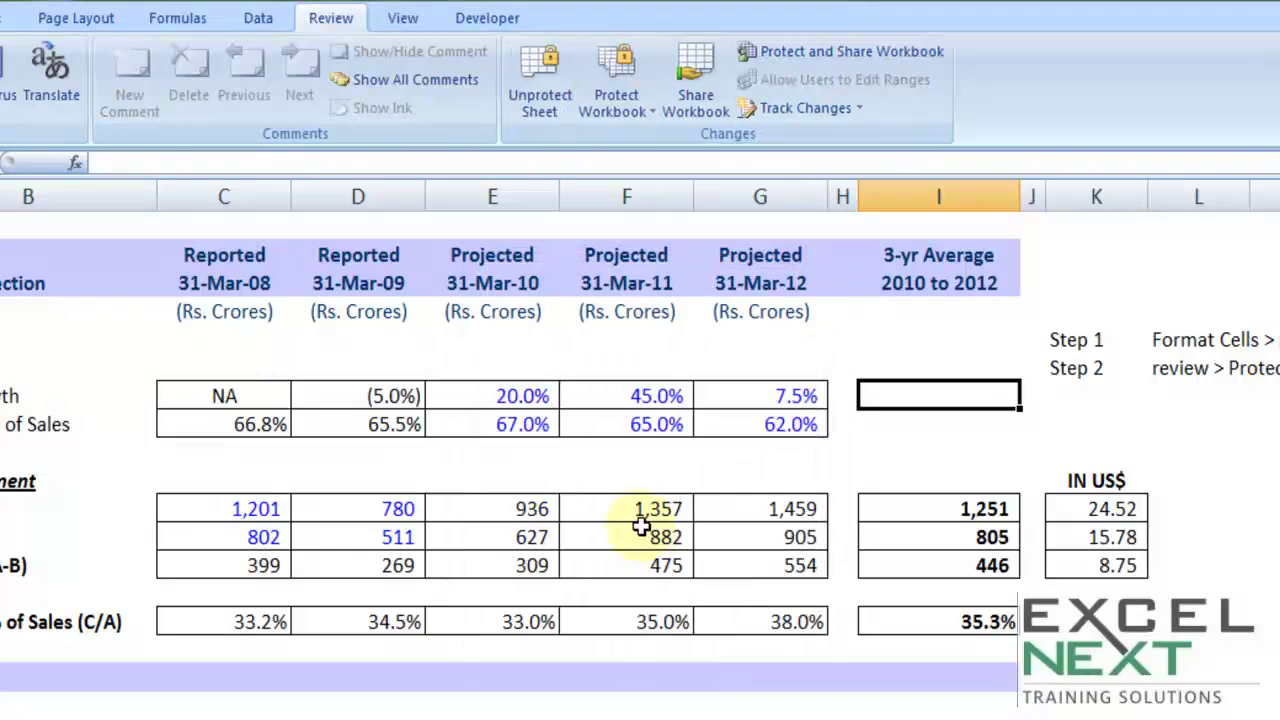
# Step: Try deleting the protected 31-Mar-11 sales formula and dismiss the warning
pyautogui.click(641, 511)
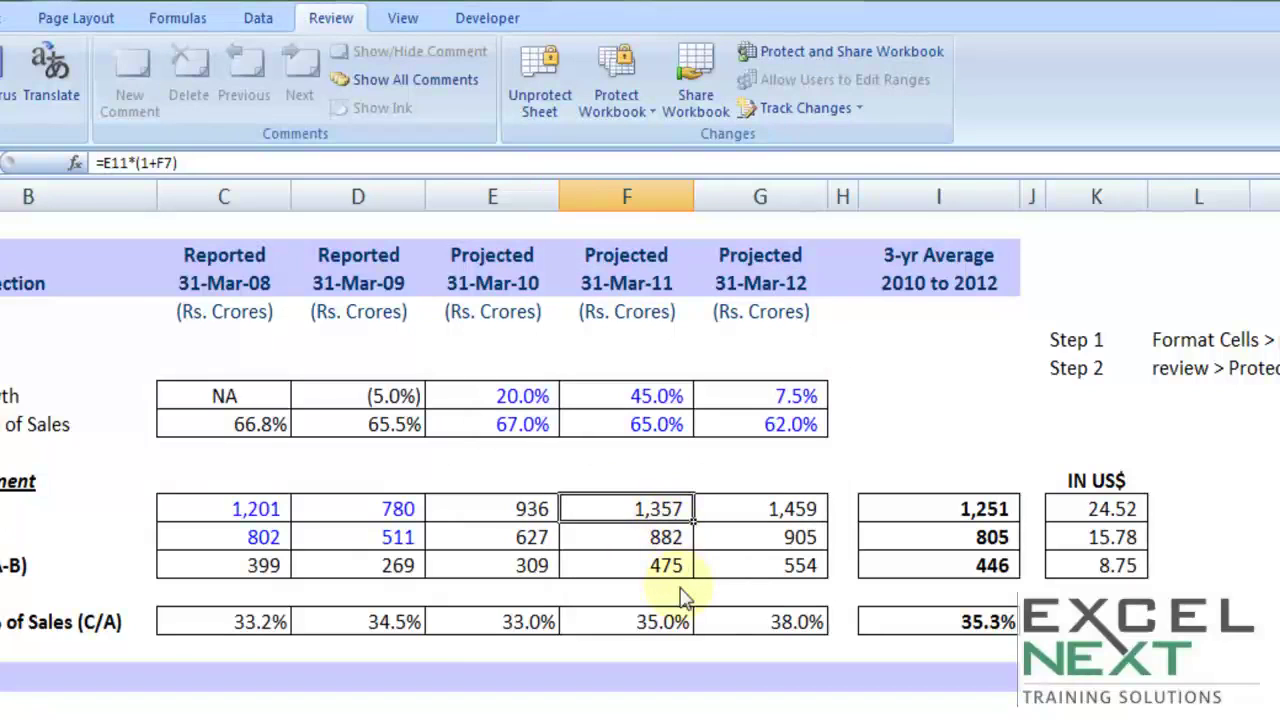
pyautogui.press('Delete')
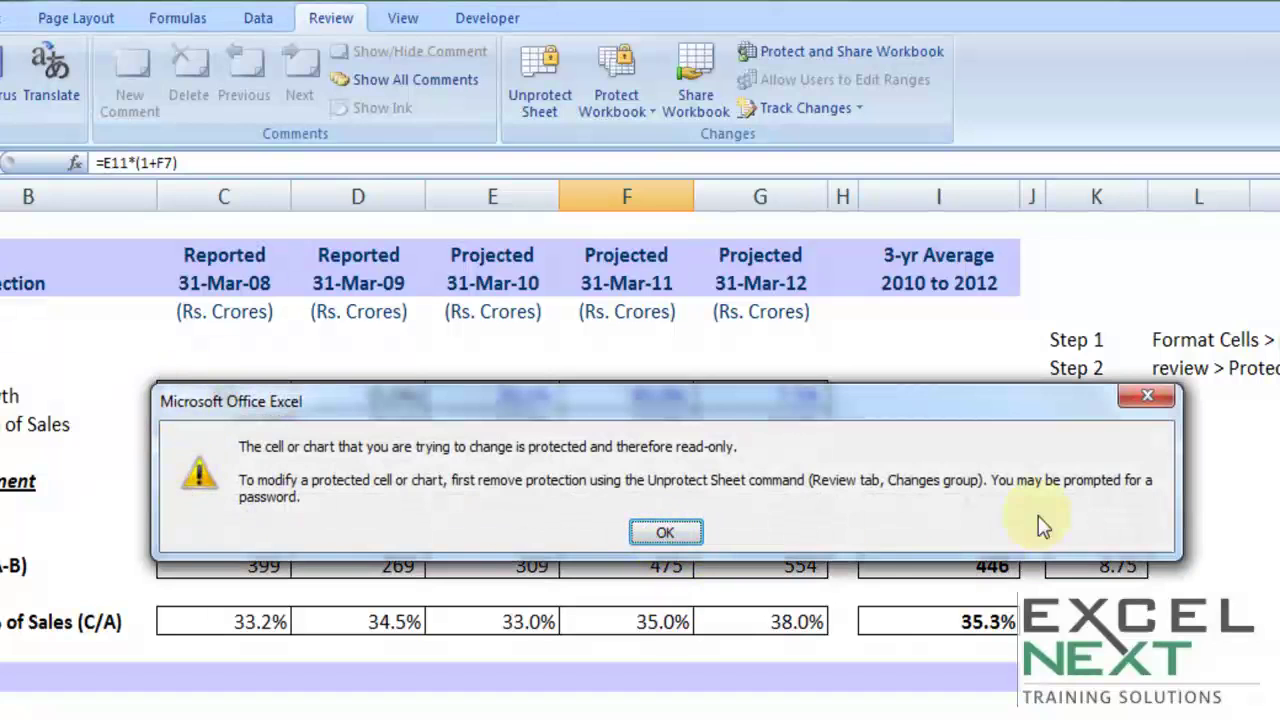
pyautogui.click(665, 532)
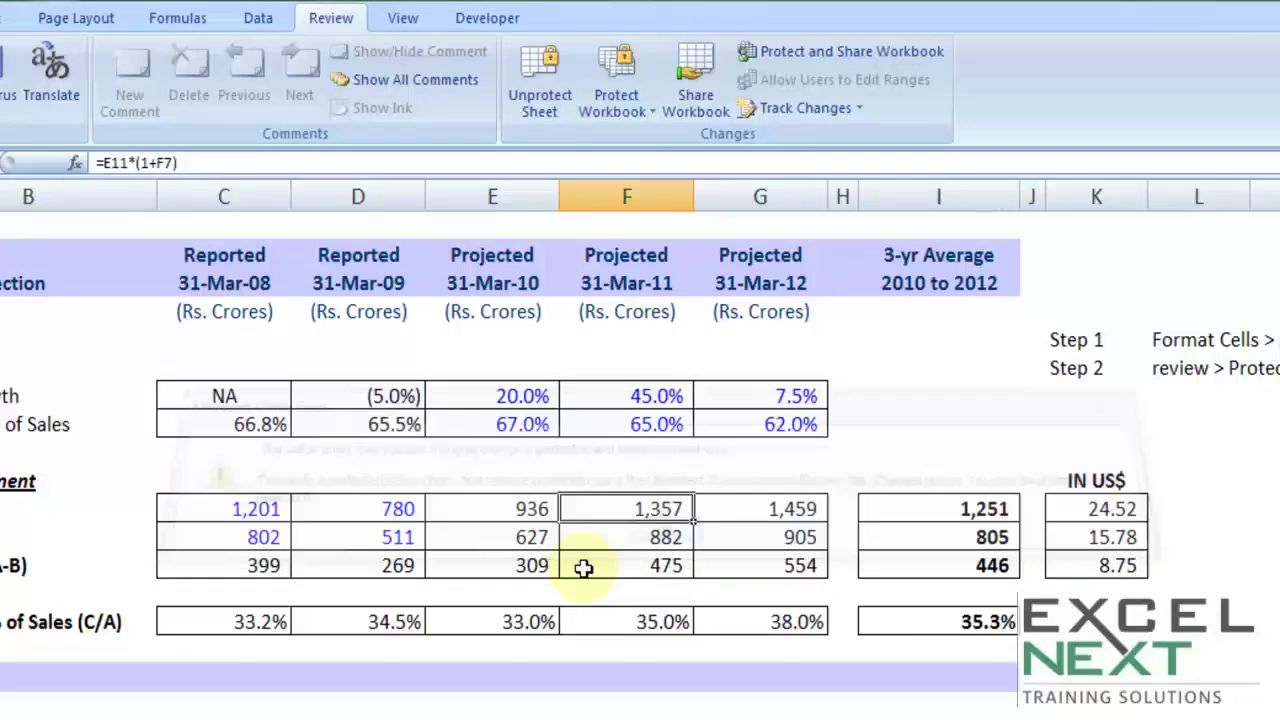
# Step: Set the 31-Mar-11 sales growth in F7 to 234.0%
pyautogui.click(628, 400)
pyautogui.write('234234')
pyautogui.press('BackSpace')
pyautogui.press('BackSpace')
pyautogui.press('BackSpace')
pyautogui.press('Tab')
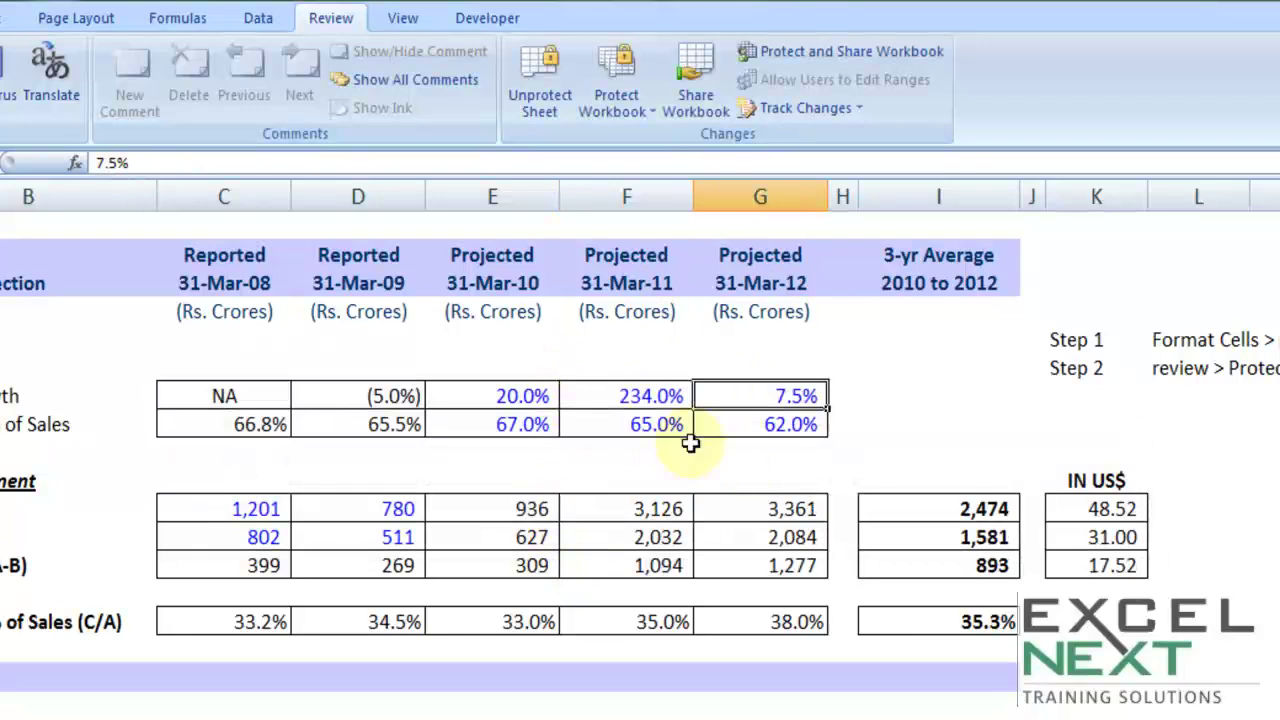
# Step: Click through projection cells and notes to review the recalculated figures
pyautogui.click(555, 587)
pyautogui.moveTo(483, 375); pyautogui.dragTo(986, 486)
pyautogui.click(662, 530)
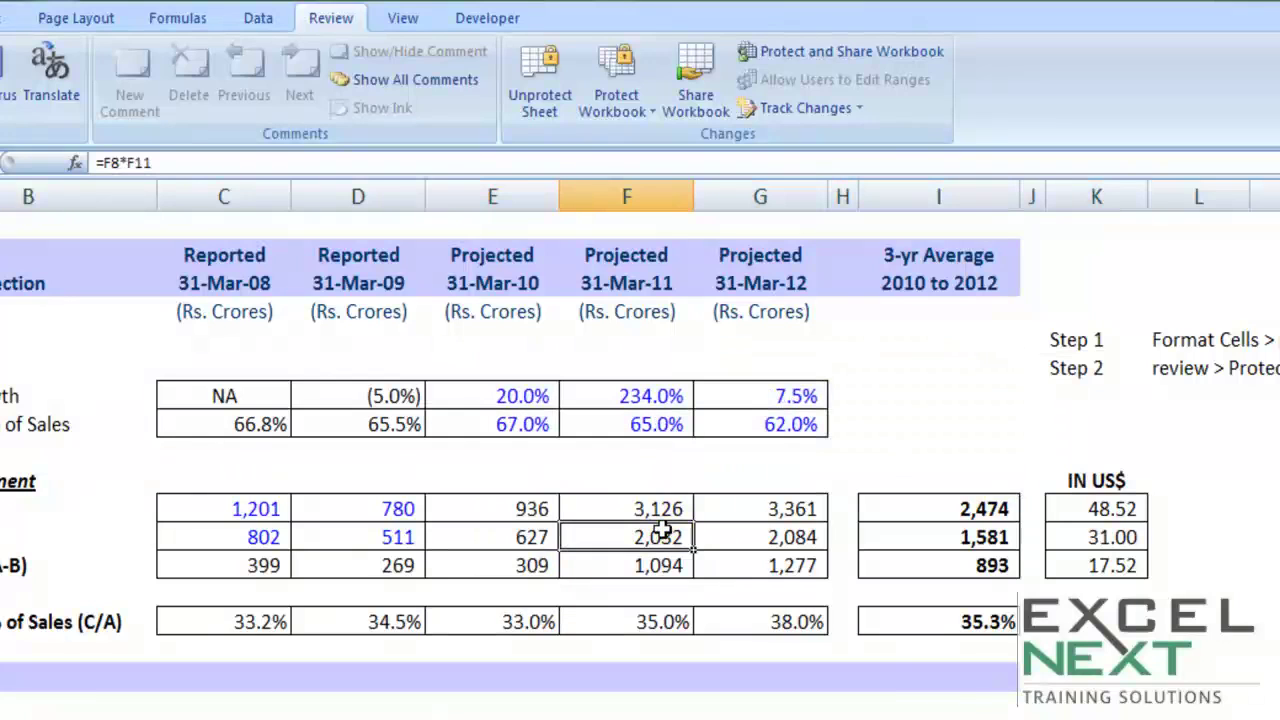
pyautogui.moveTo(1060, 340); pyautogui.dragTo(1240, 340)
pyautogui.click(765, 484)
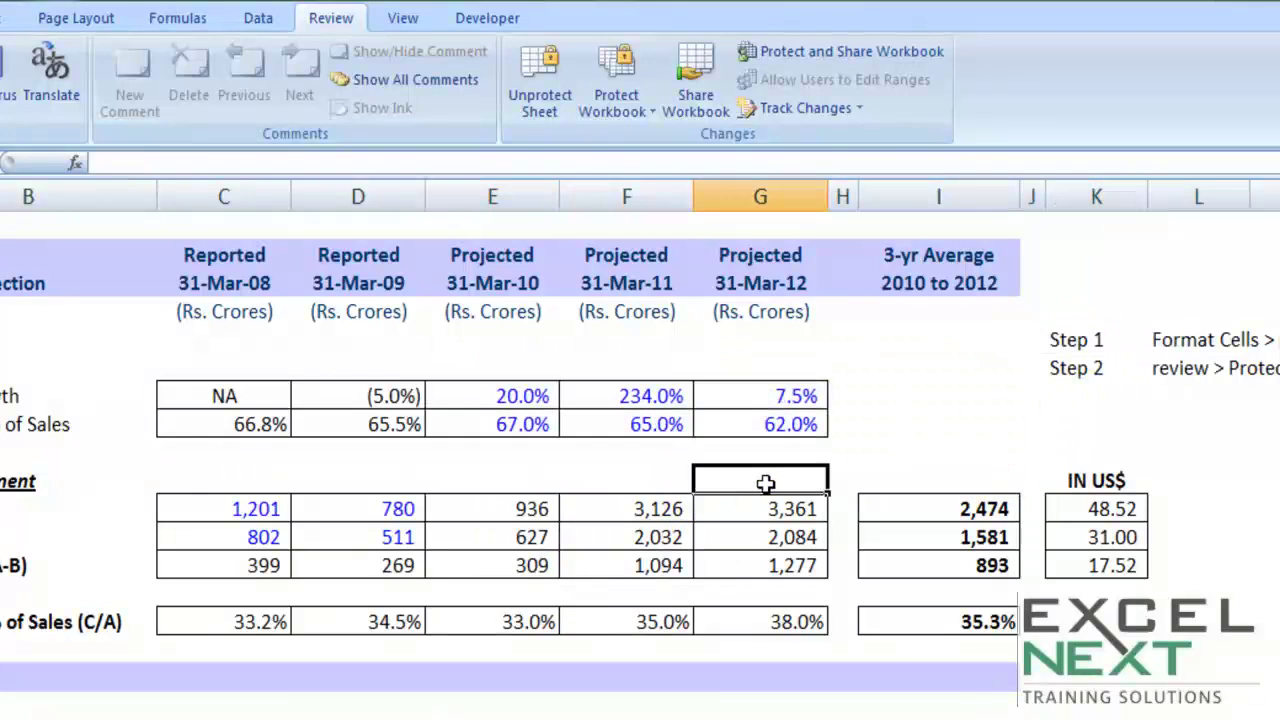
pyautogui.click(766, 509)
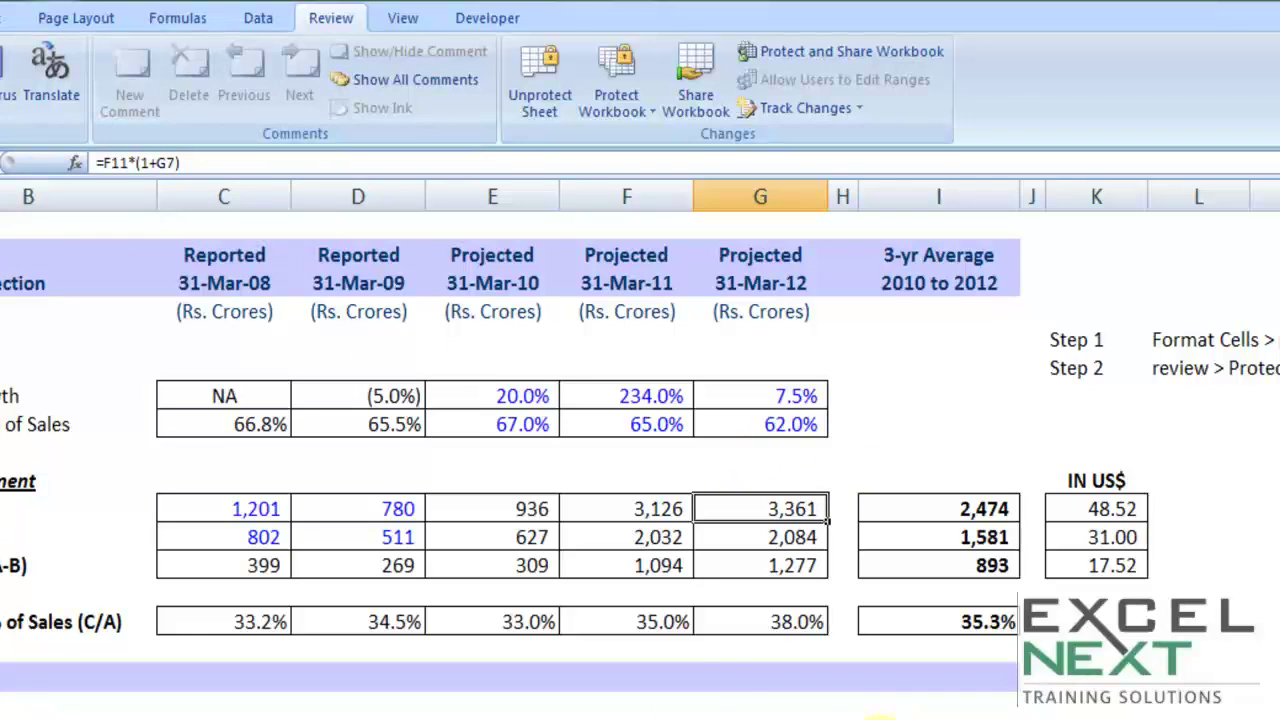
# Step: Unprotect the sheet by entering the sheet password
pyautogui.click(540, 97)
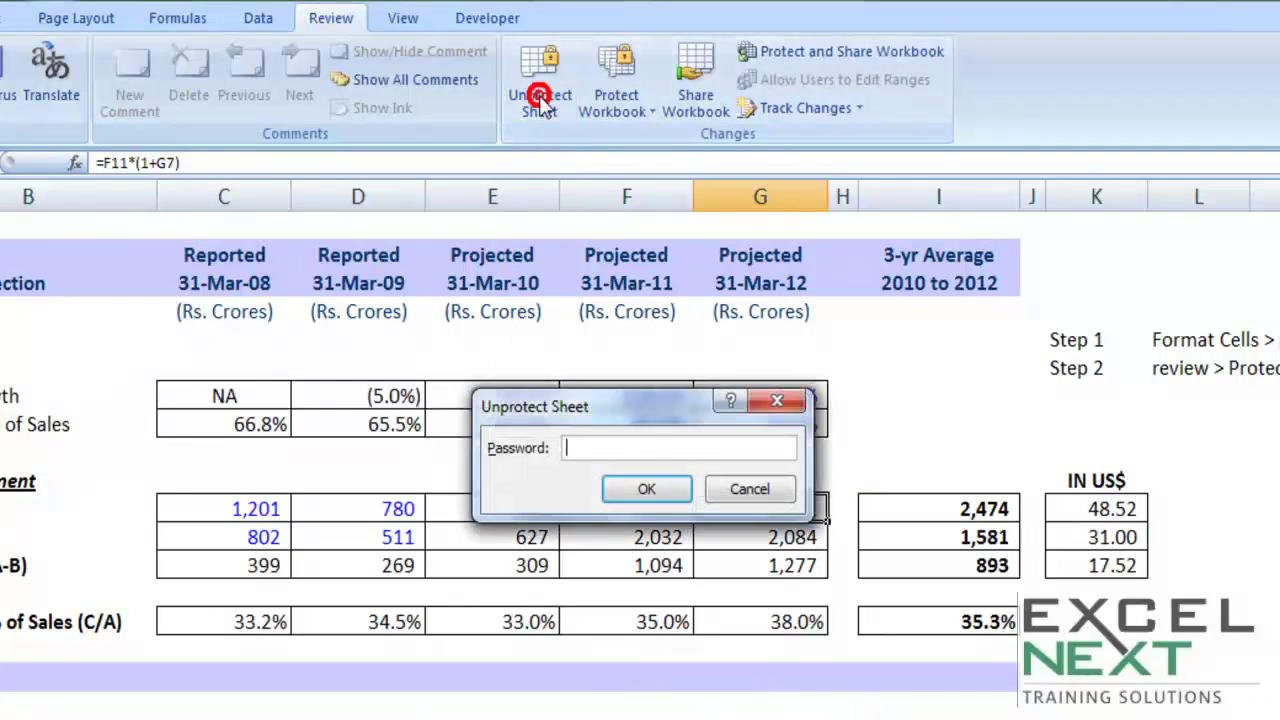
pyautogui.write('1234')
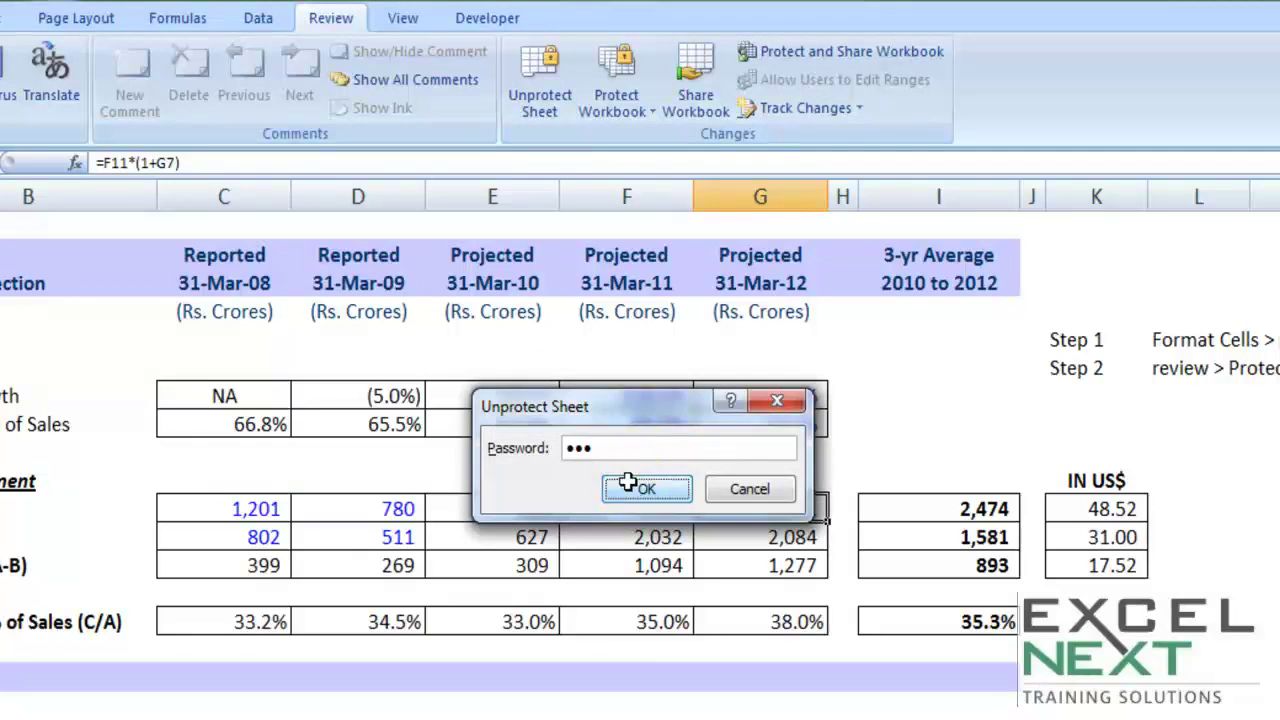
pyautogui.click(646, 487)
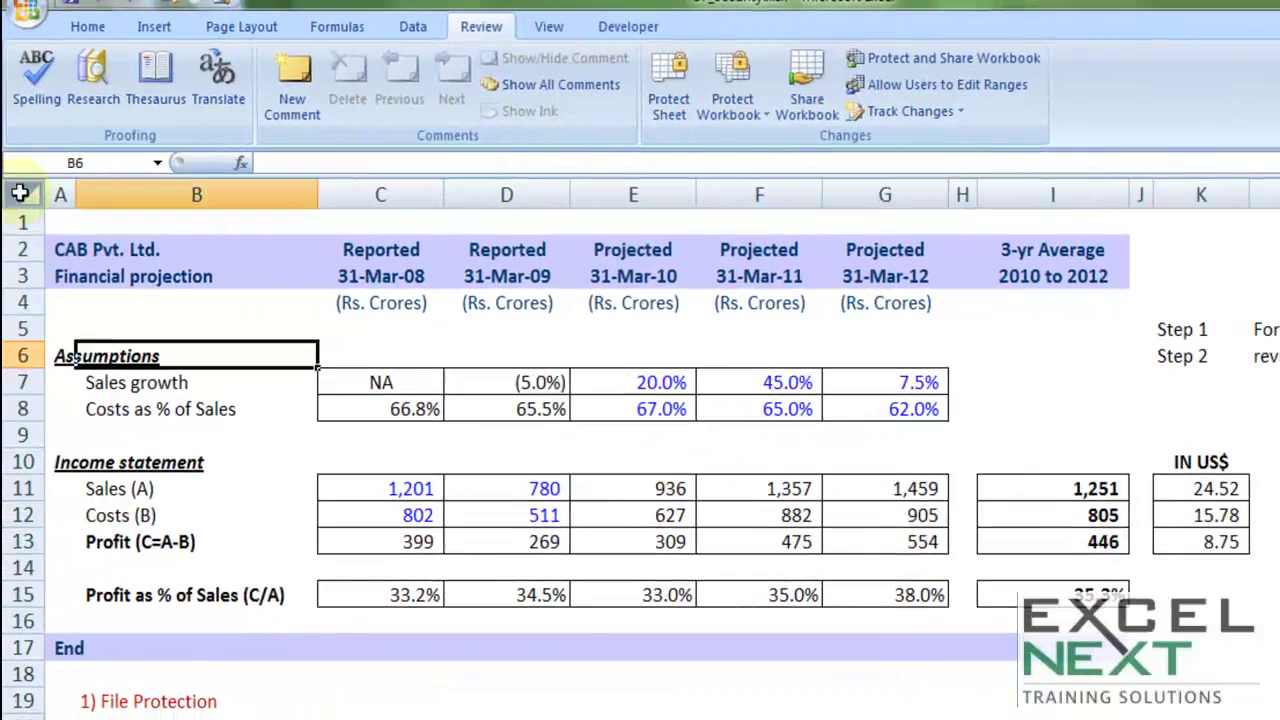
# Step: Select all formula cells with Go To Special > Formulas
pyautogui.click(15, 194)
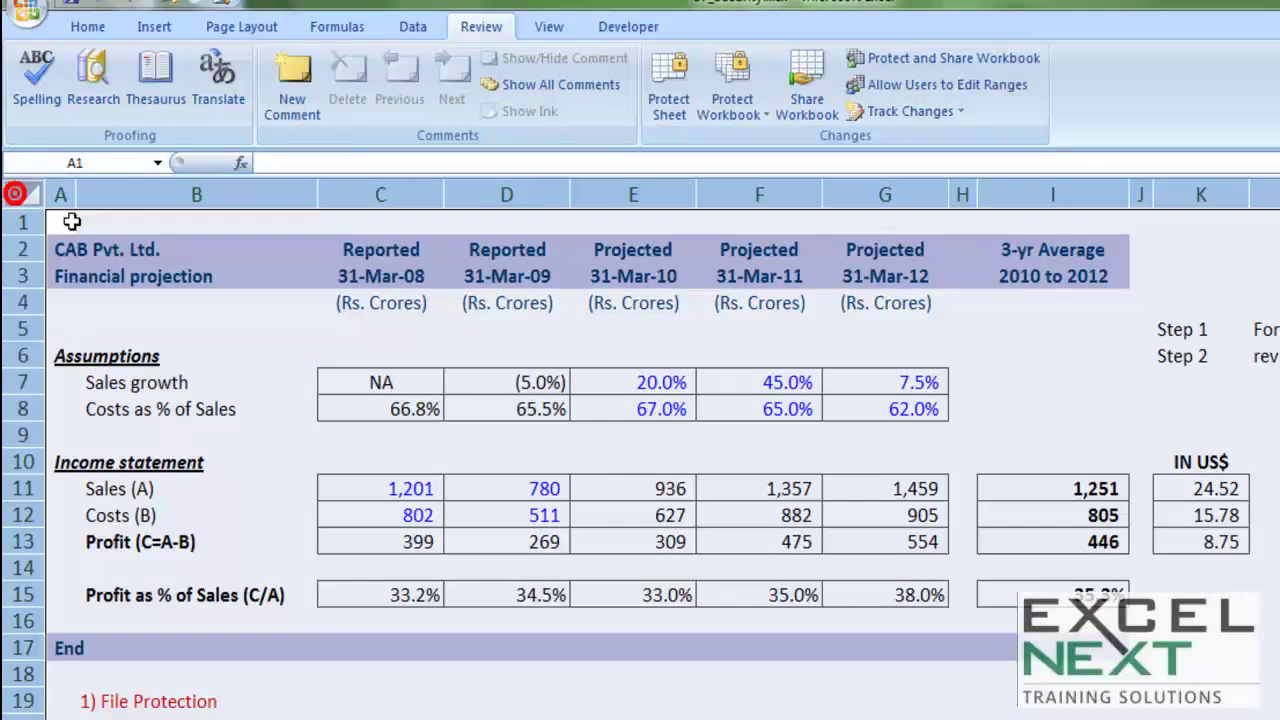
pyautogui.press('F5')
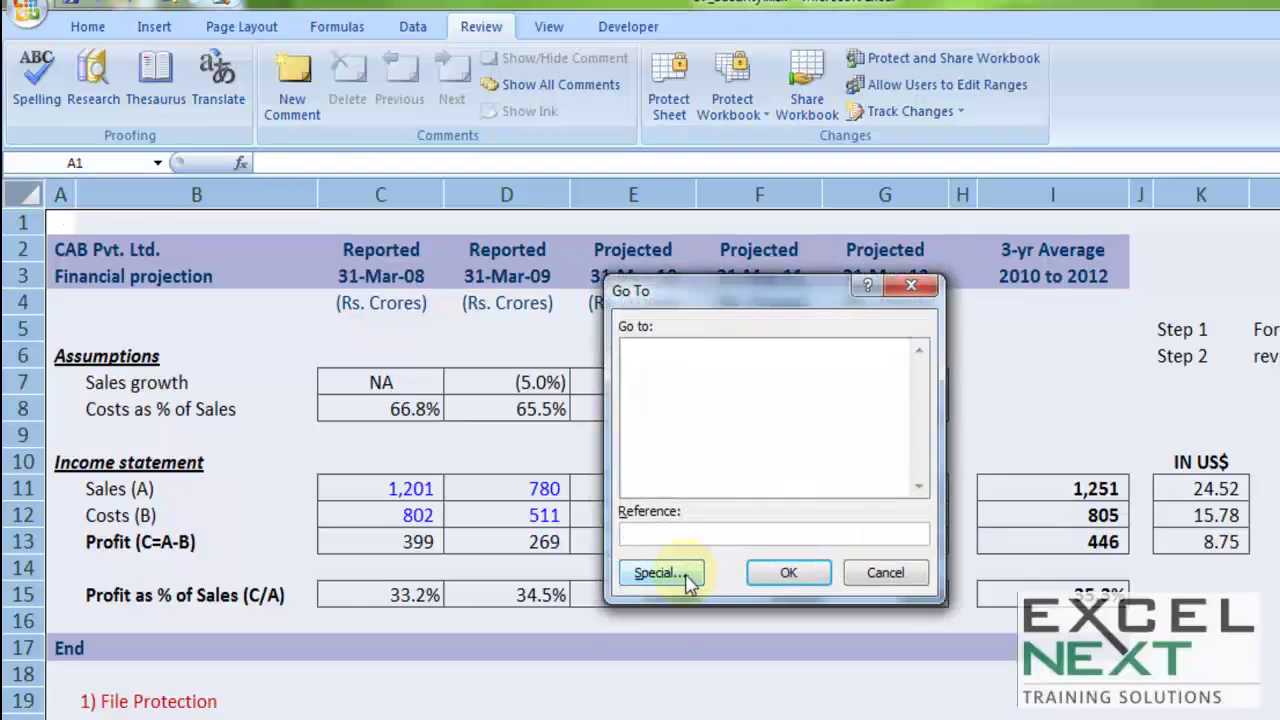
pyautogui.click(662, 573)
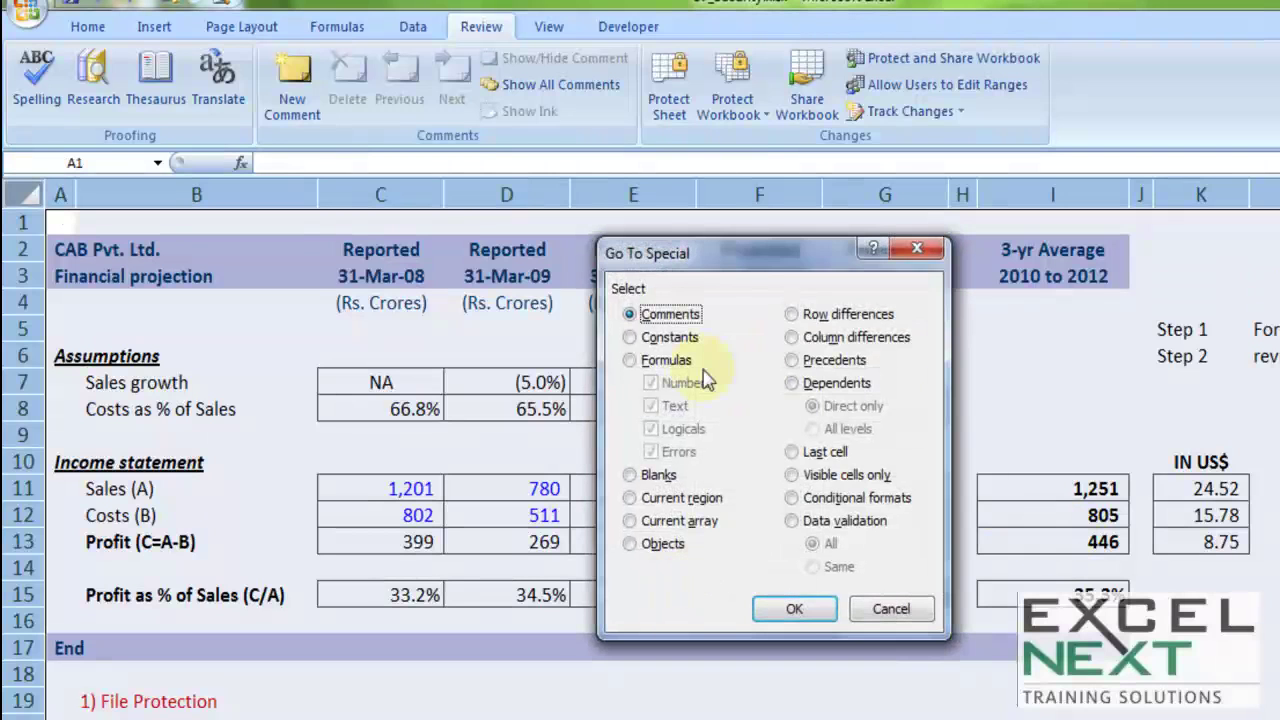
pyautogui.click(654, 354)
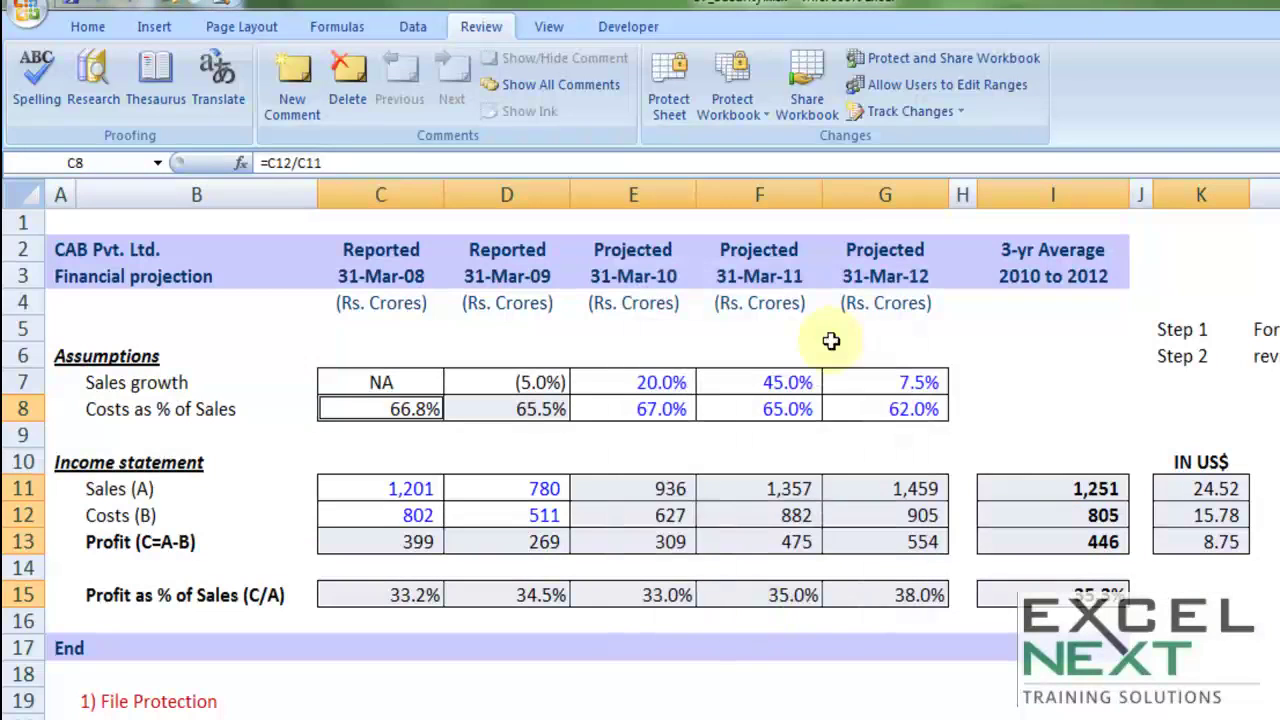
# Step: Tick Hidden in Format Cells > Protection for the formula cells
pyautogui.rightClick(795, 511)
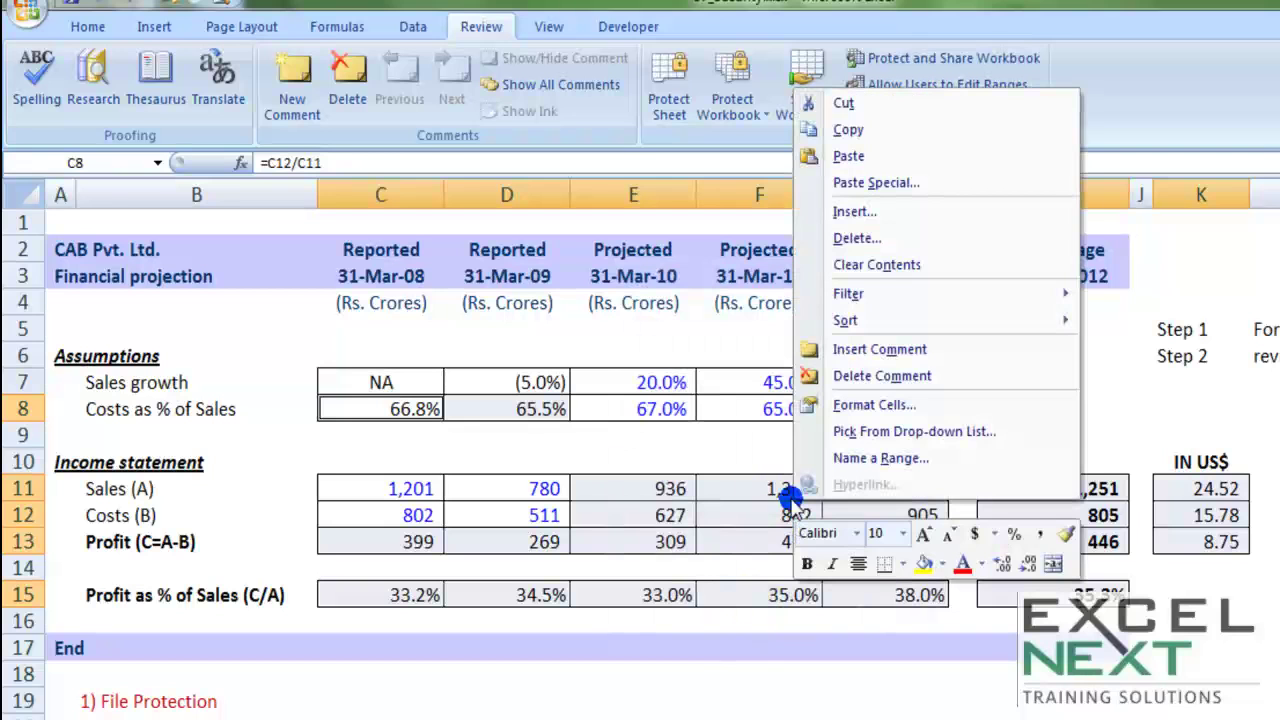
pyautogui.click(886, 408)
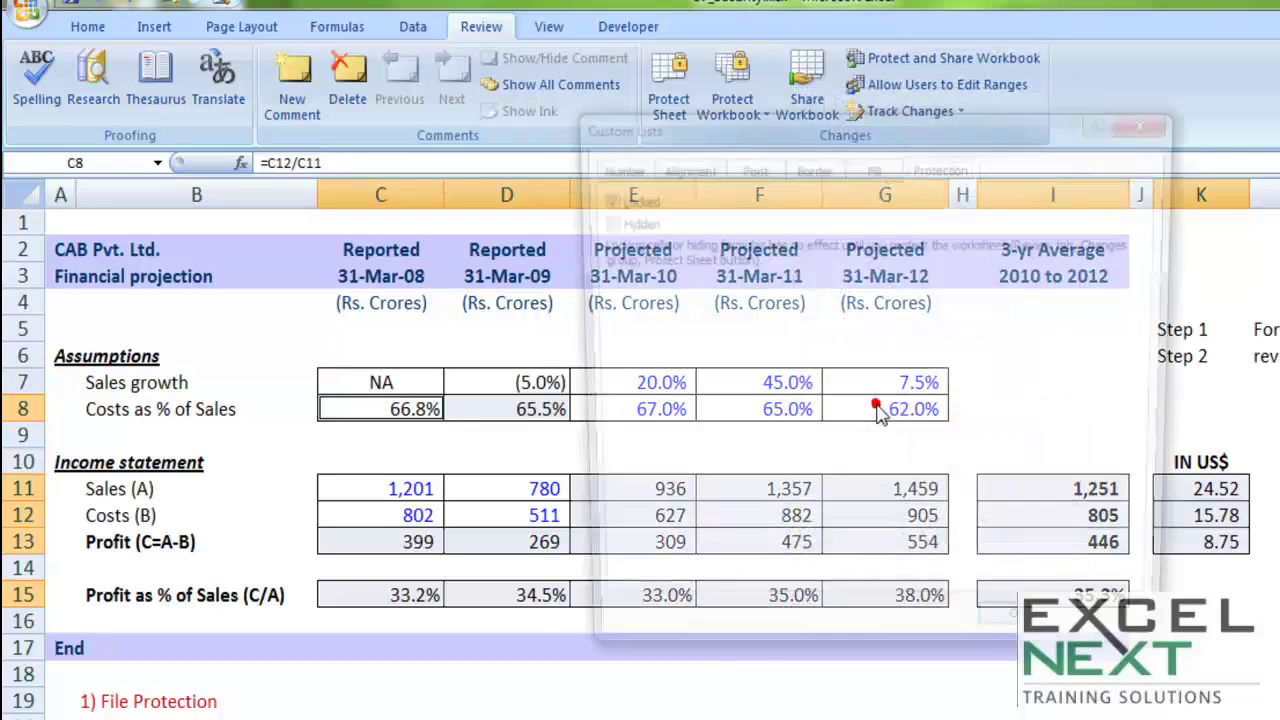
pyautogui.click(597, 222)
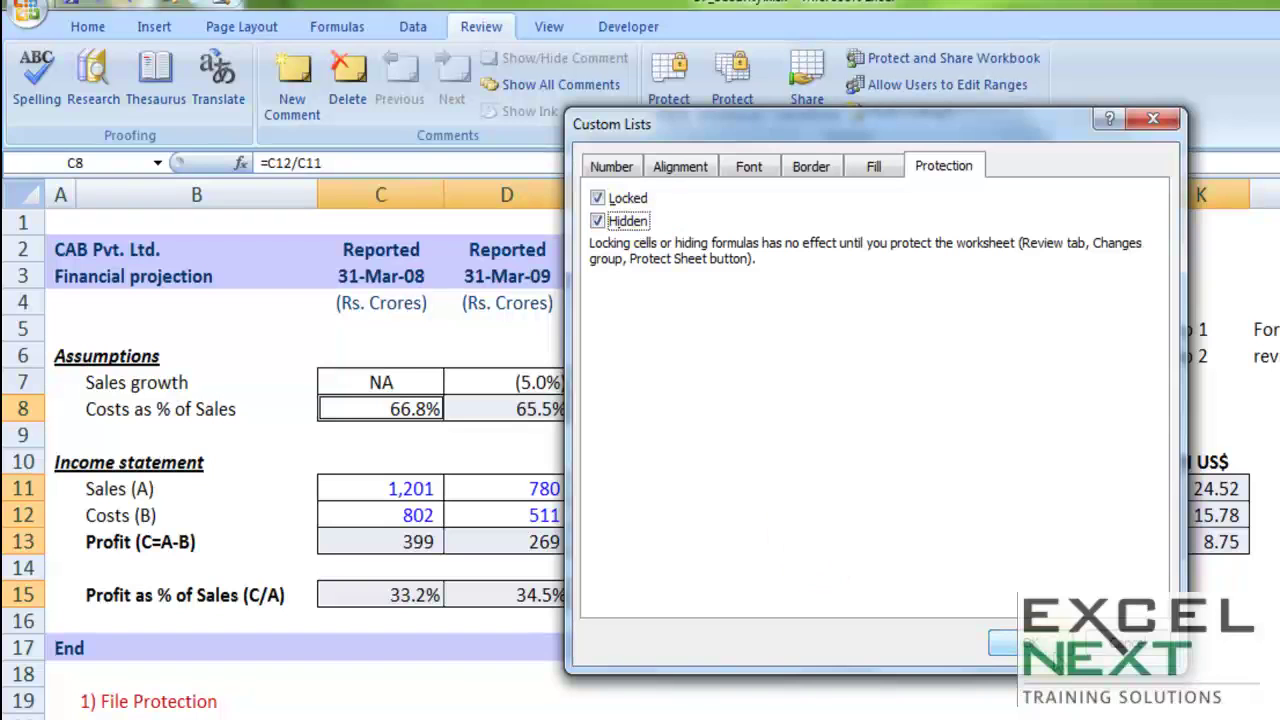
# Step: Apply Locked and Hidden, then set protection to disallow selecting locked cells
pyautogui.click(1024, 640)
pyautogui.click(908, 450)
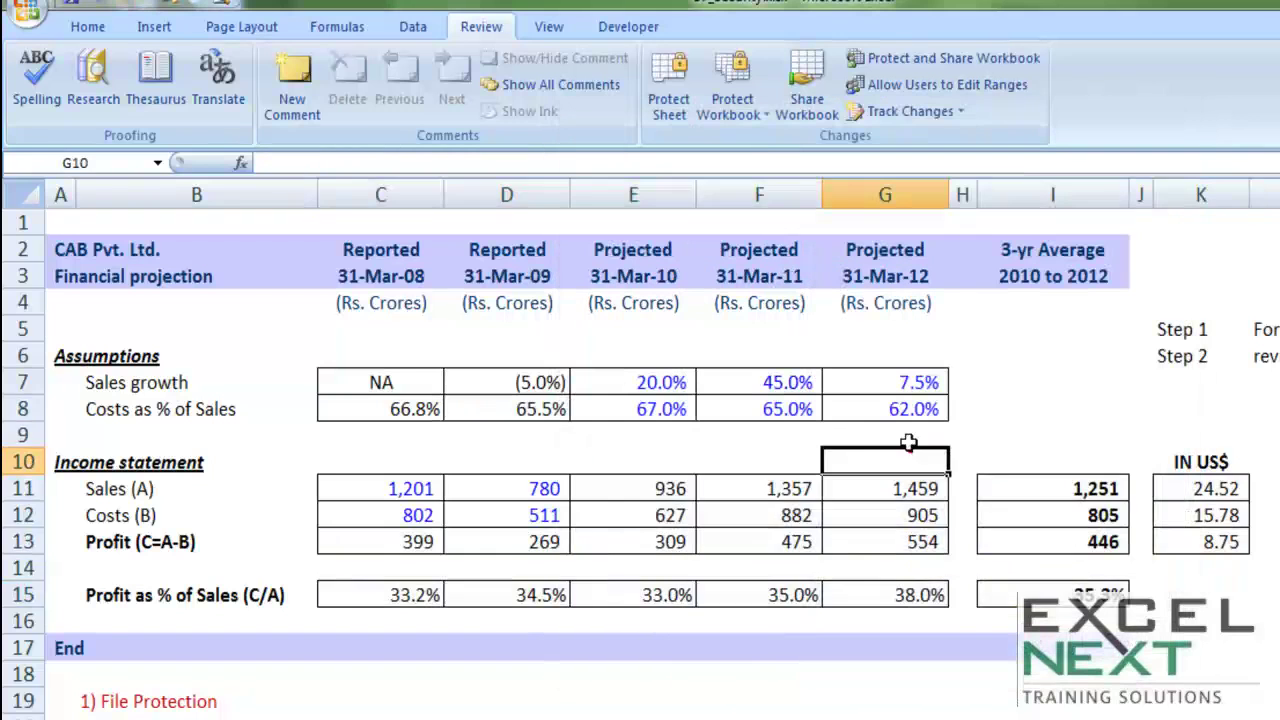
pyautogui.click(668, 105)
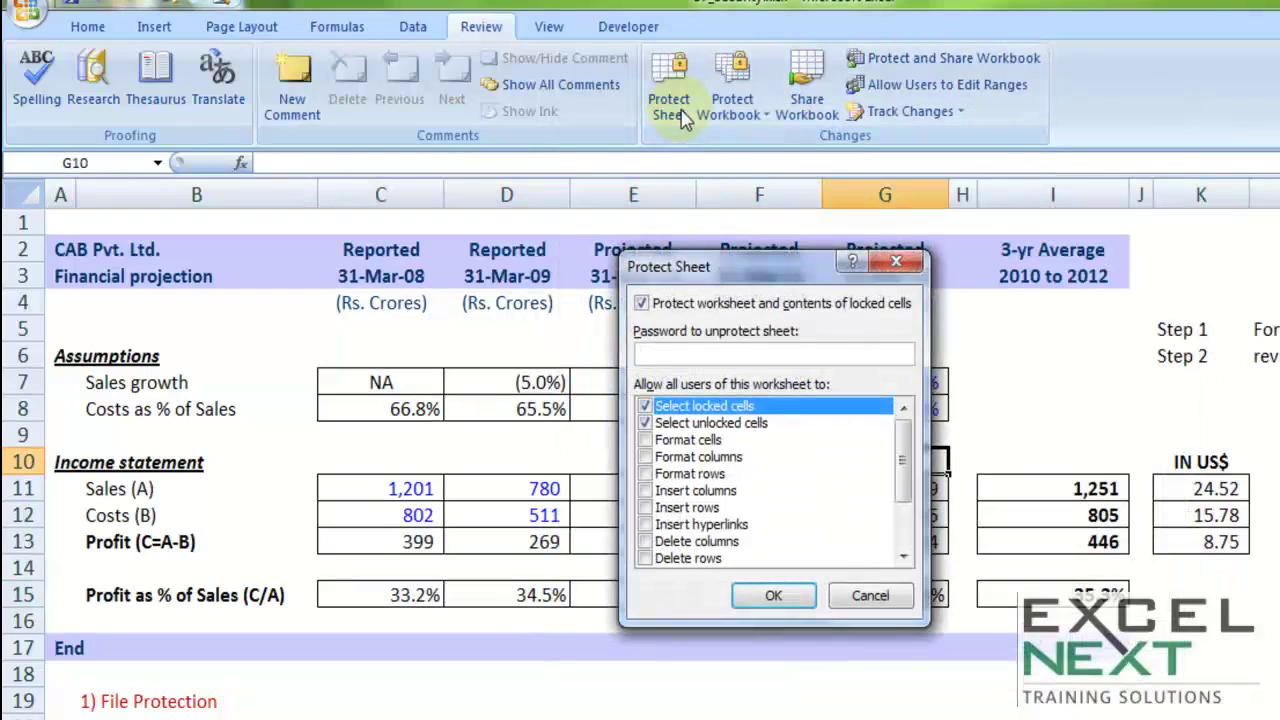
pyautogui.click(646, 407)
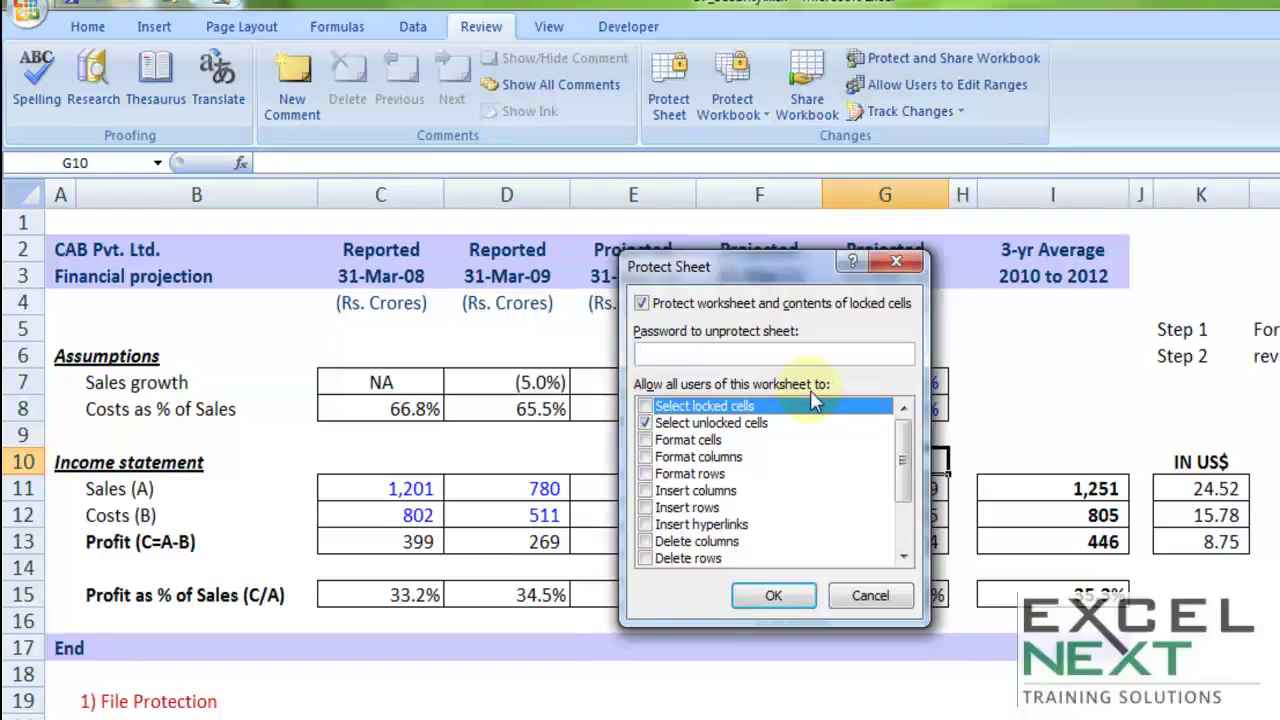
# Step: Enter and confirm the protection password, then try editing cell G10
pyautogui.write('123')
pyautogui.click(765, 598)
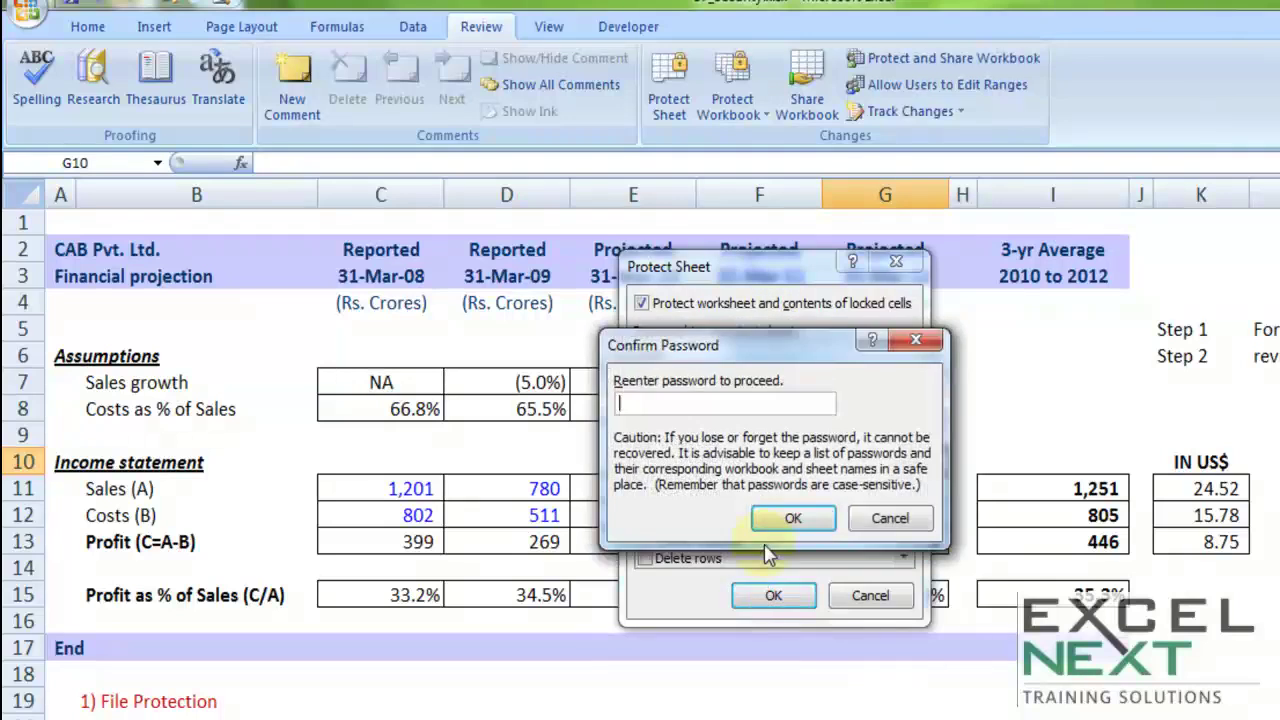
pyautogui.click(771, 537)
pyautogui.click(787, 518)
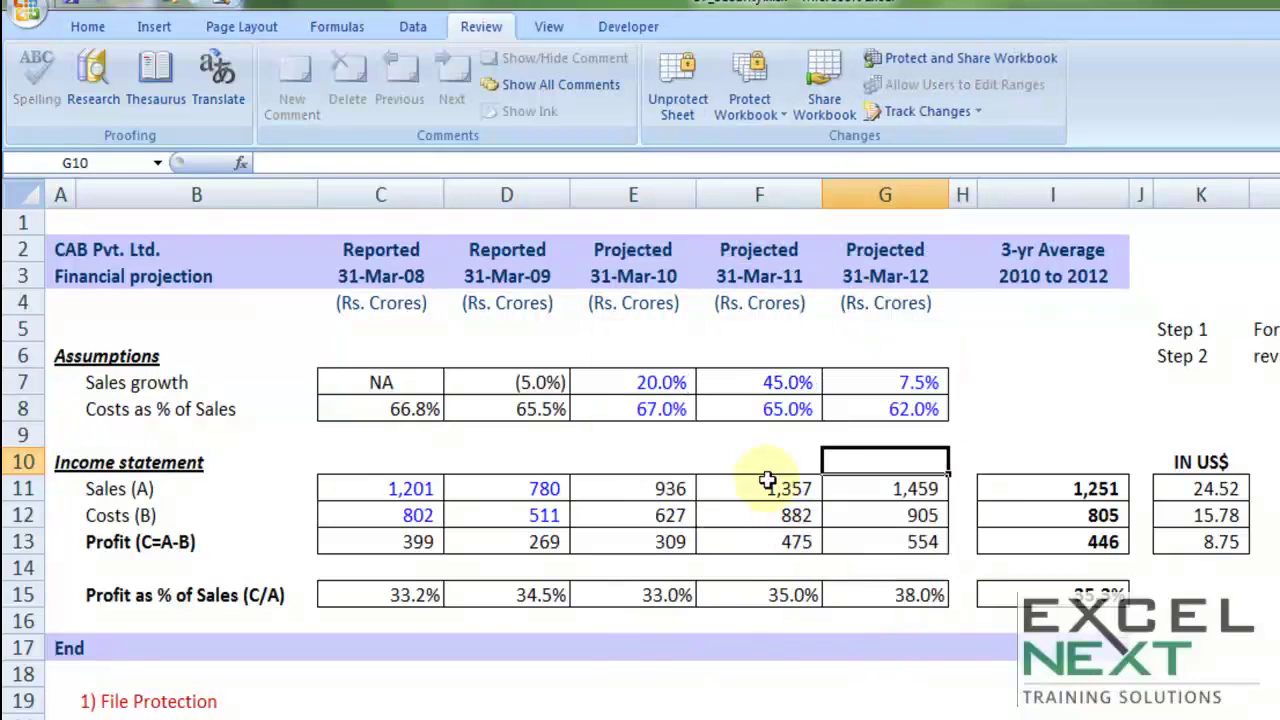
pyautogui.press('F2')
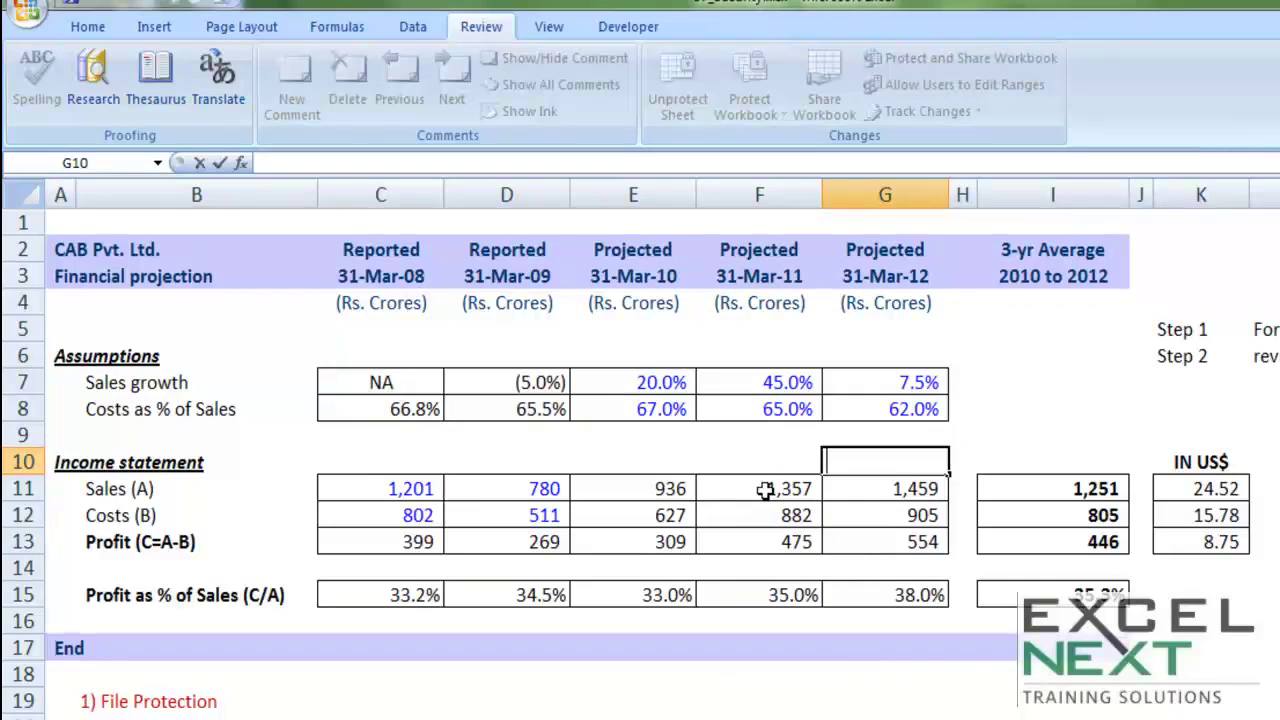
pyautogui.doubleClick(760, 405)
pyautogui.hotkey('shift', 'End')
pyautogui.press('Return')
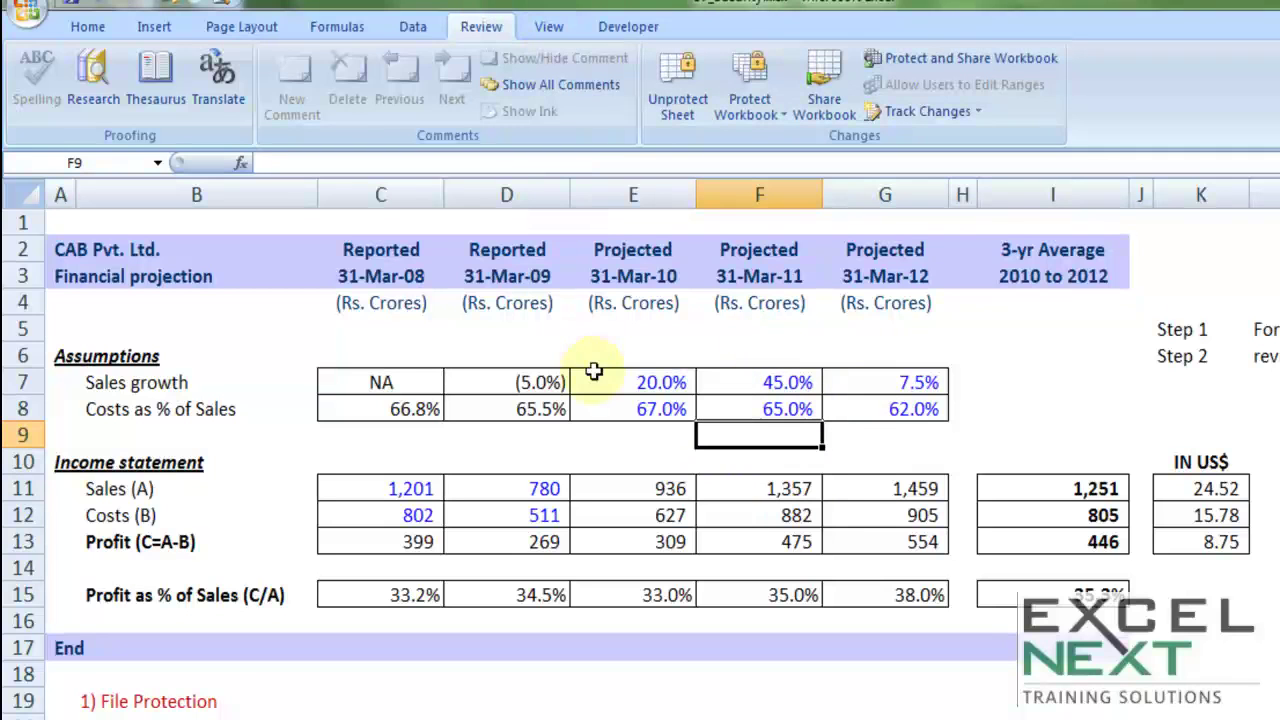
pyautogui.click(333, 36)
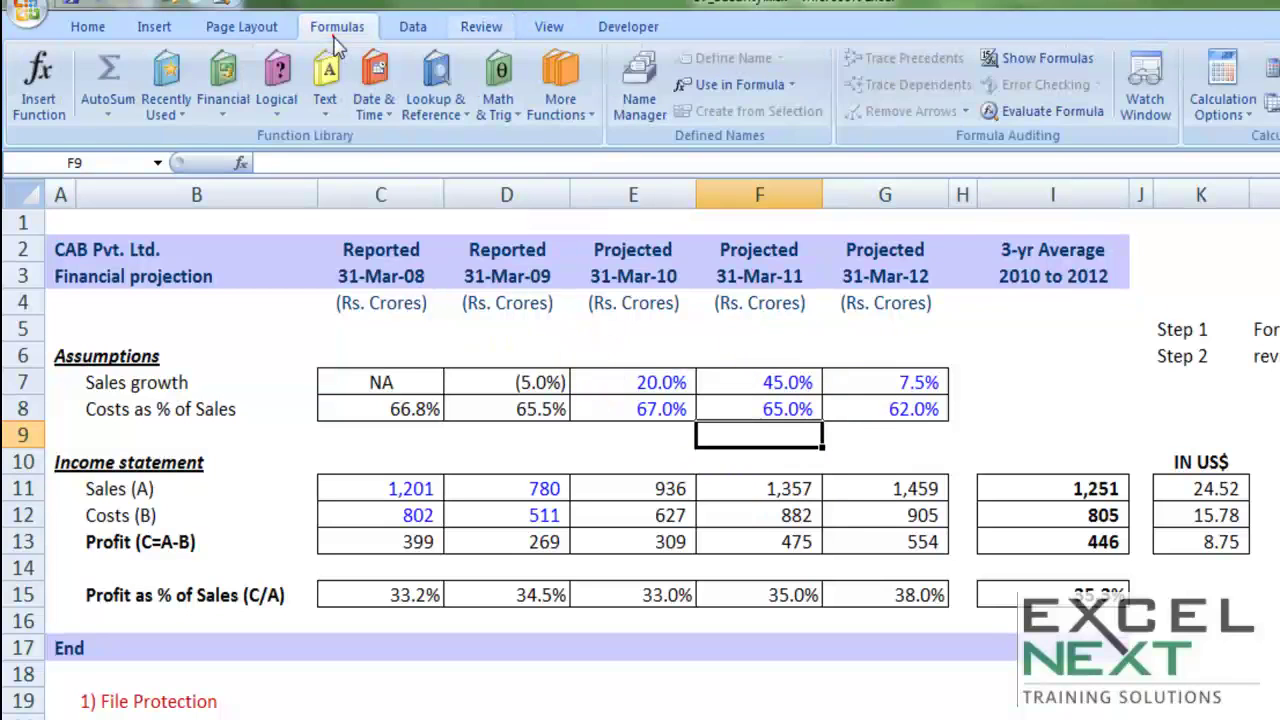
pyautogui.click(1030, 58)
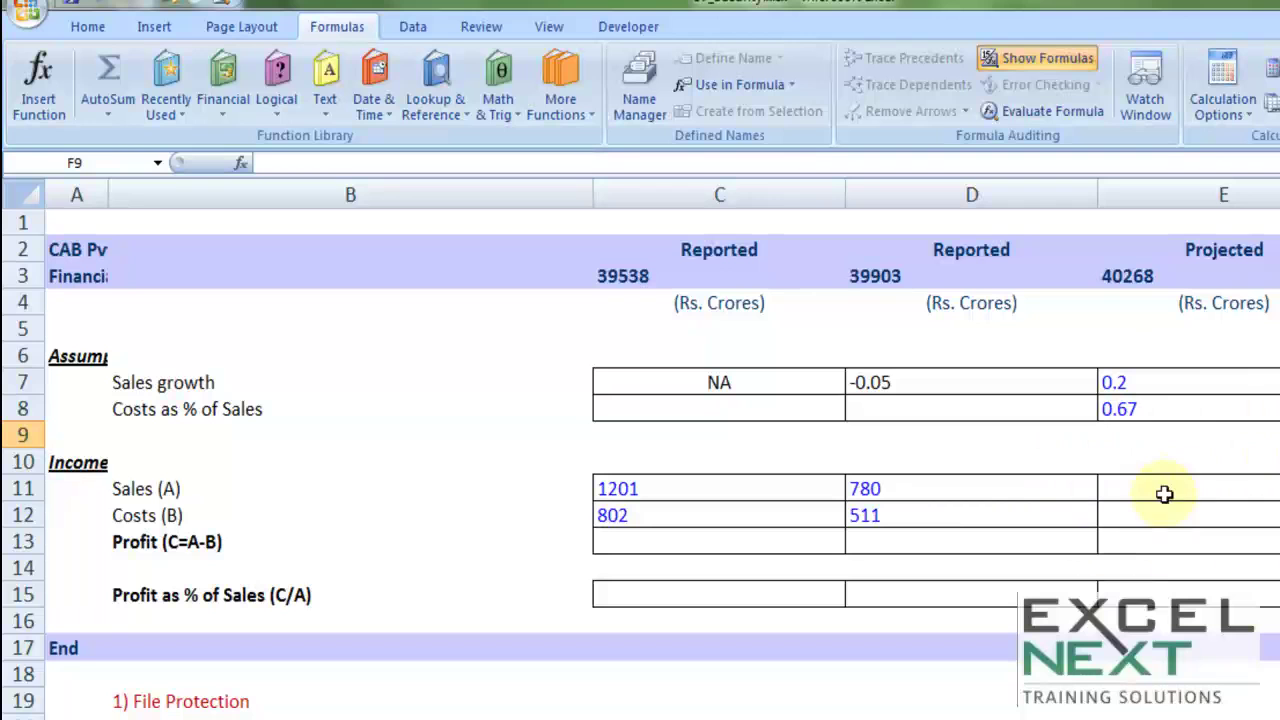
pyautogui.click(1018, 62)
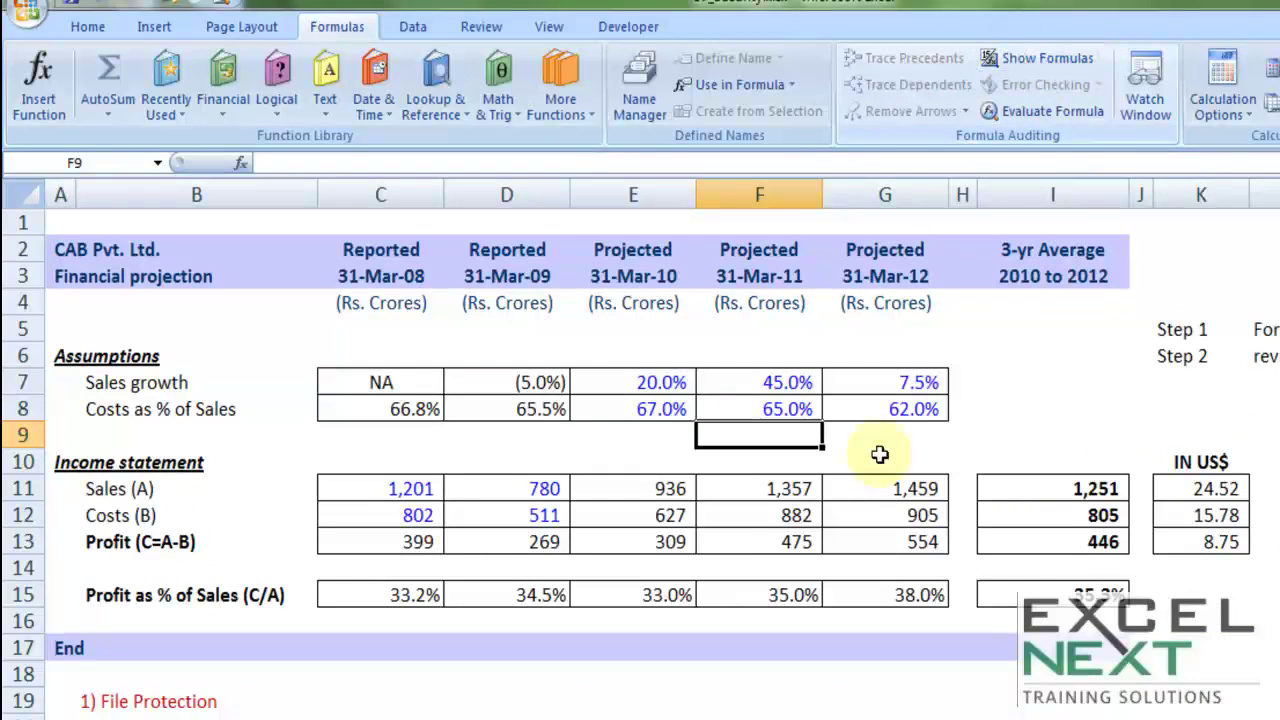
pyautogui.click(1040, 58)
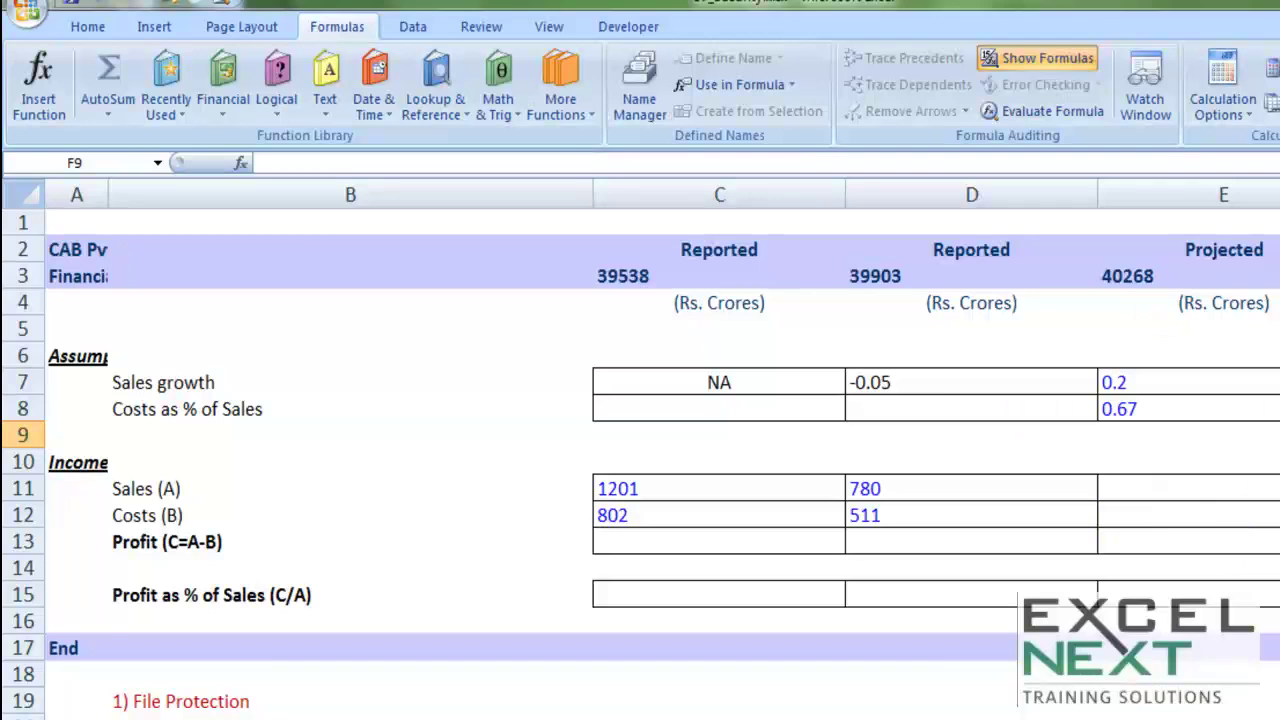
pyautogui.click(1035, 60)
pyautogui.click(1017, 334)
pyautogui.moveTo(1162, 329); pyautogui.dragTo(1183, 354)
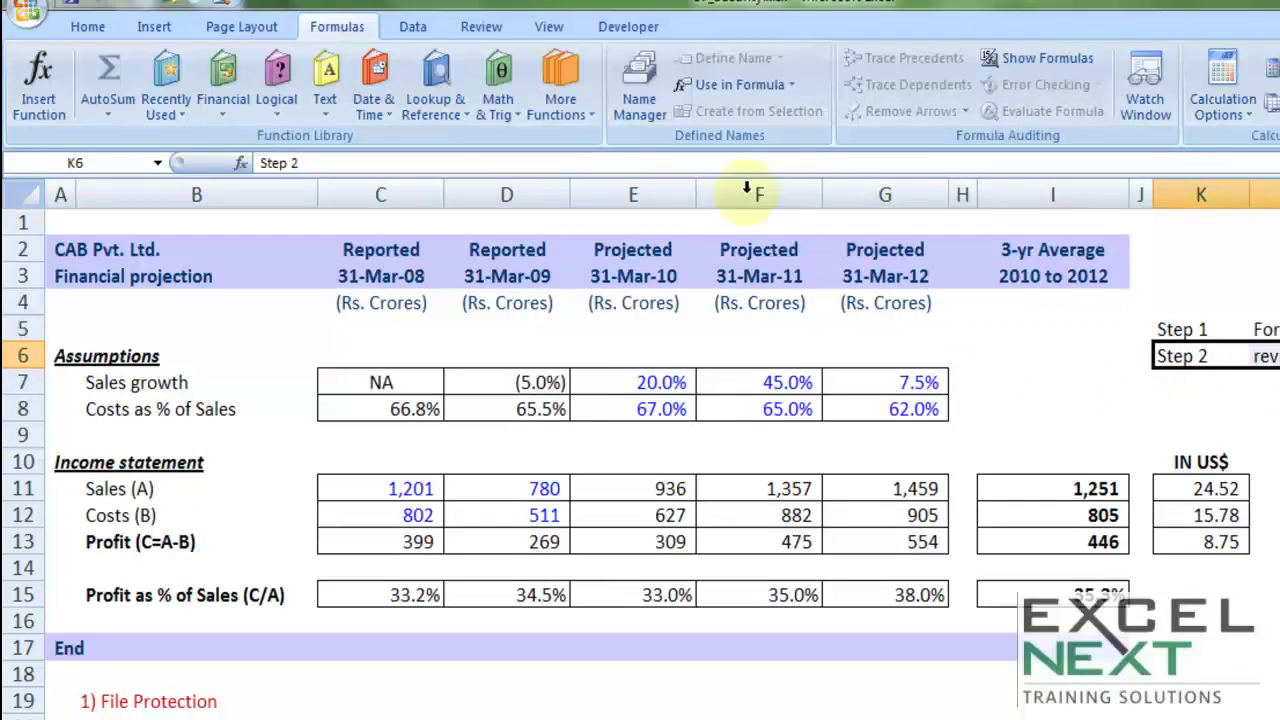
# Step: Unprotect the projection sheet through Review > Unprotect Sheet with its password
pyautogui.click(476, 30)
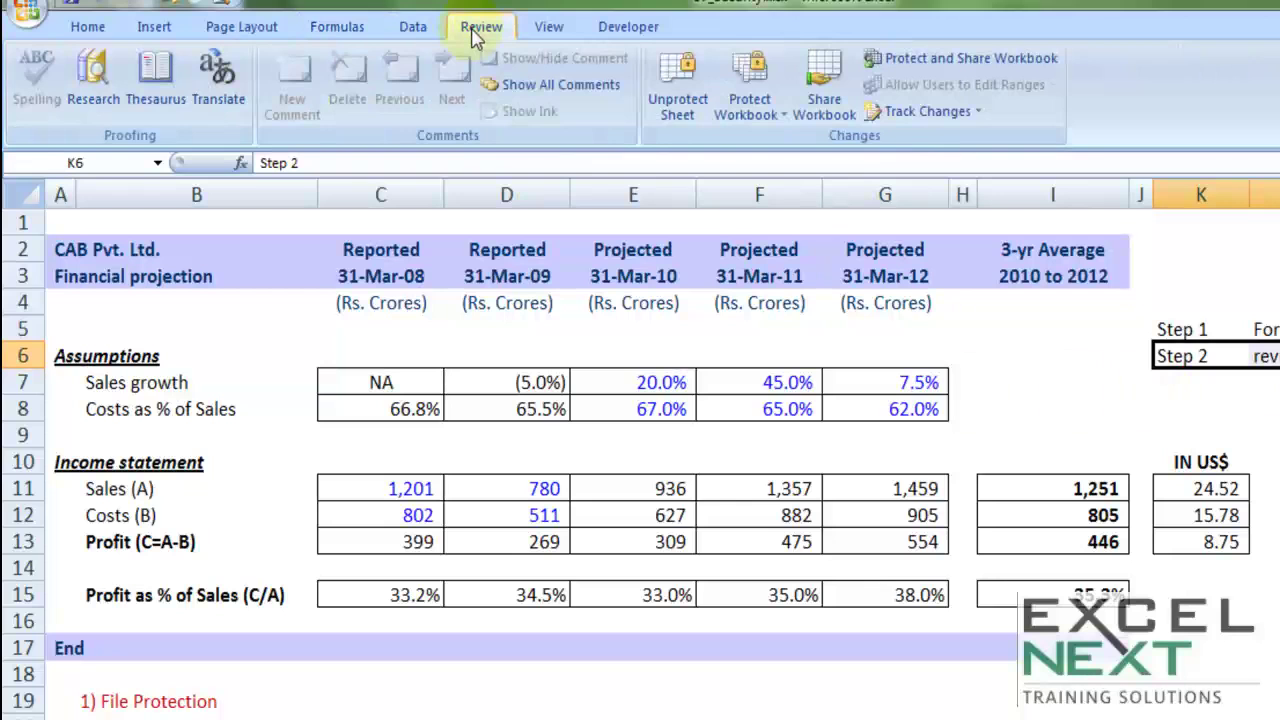
pyautogui.click(677, 95)
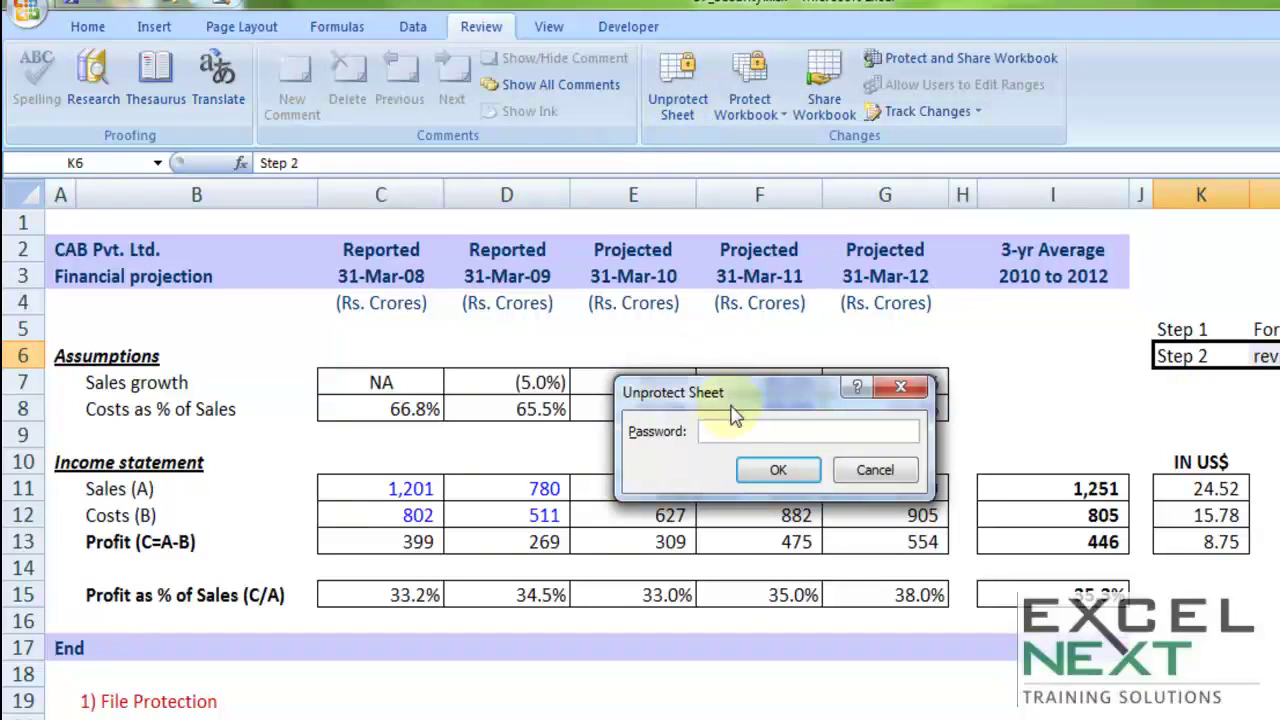
pyautogui.write('abc')
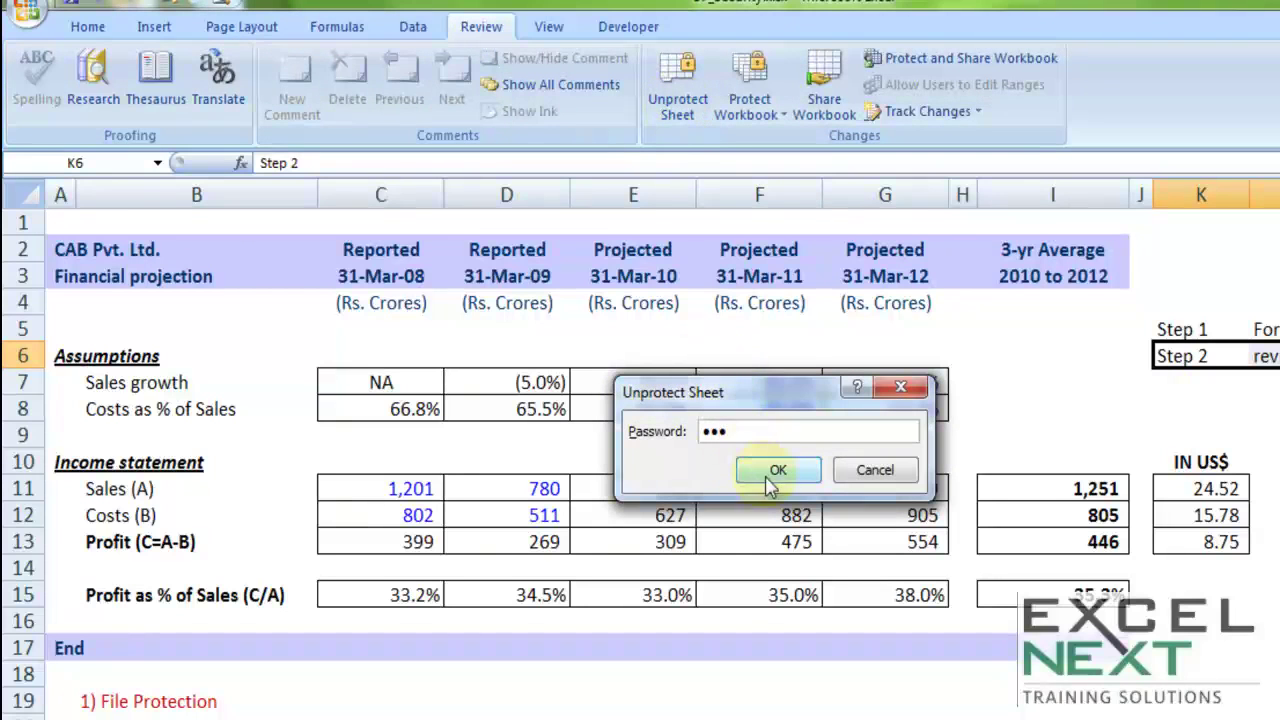
pyautogui.click(776, 469)
pyautogui.click(672, 650)
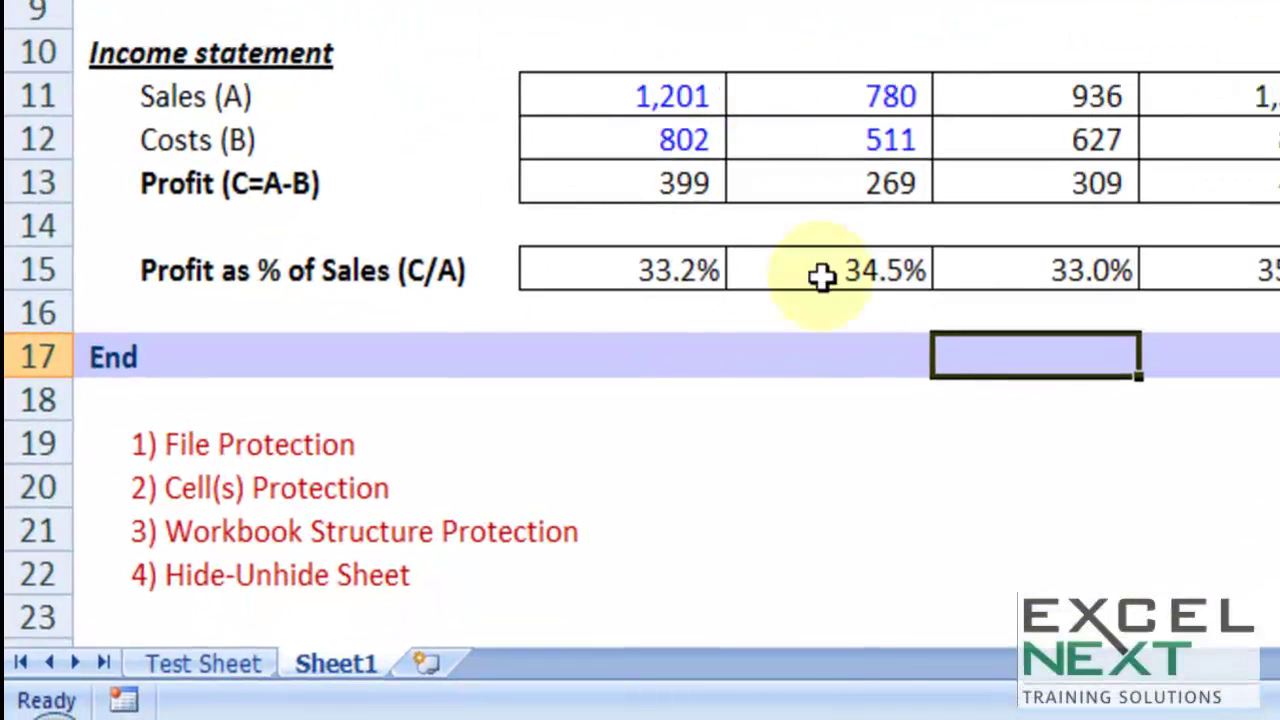
pyautogui.click(124, 438)
pyautogui.moveTo(124, 438); pyautogui.dragTo(343, 486)
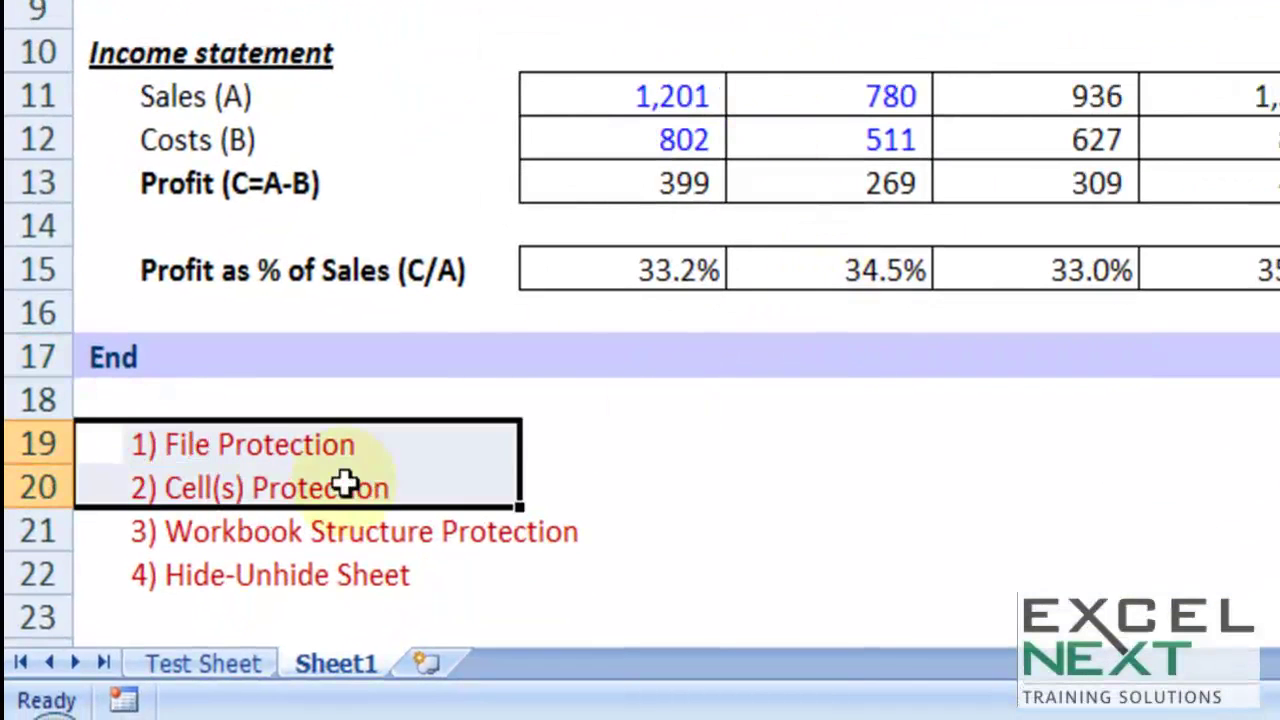
pyautogui.scroll(-2, 480, 410)
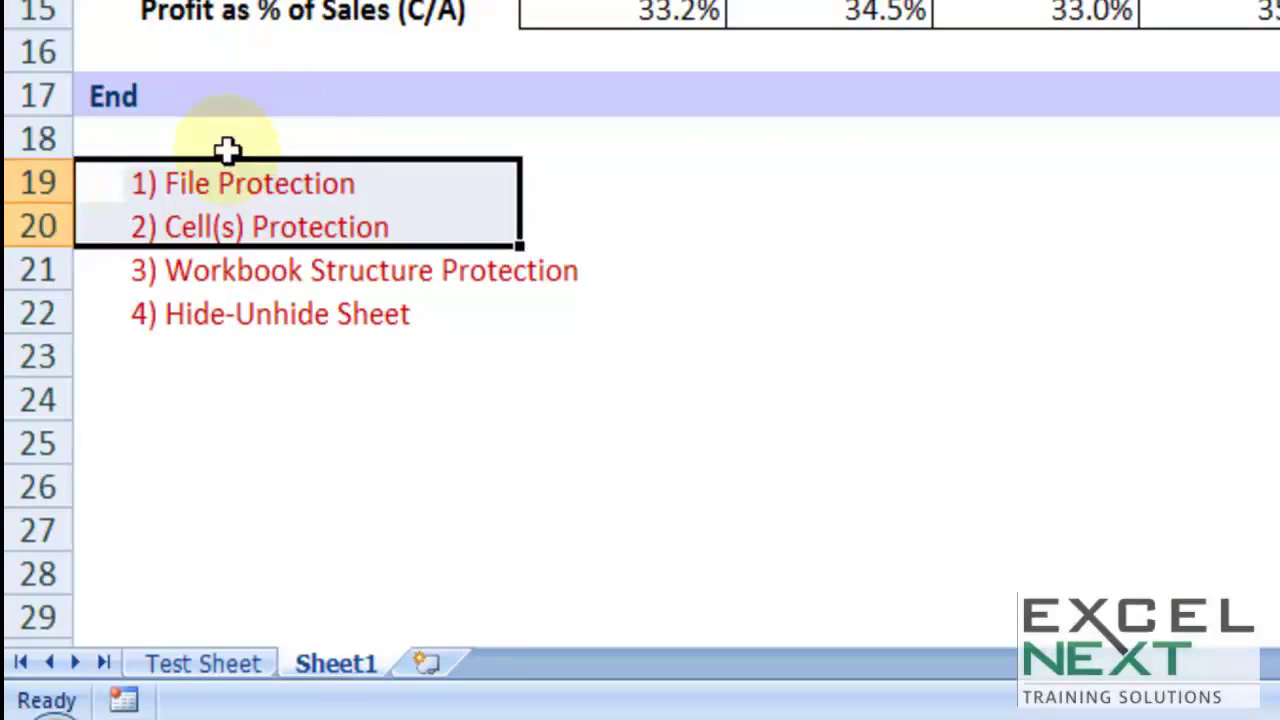
pyautogui.click(733, 262)
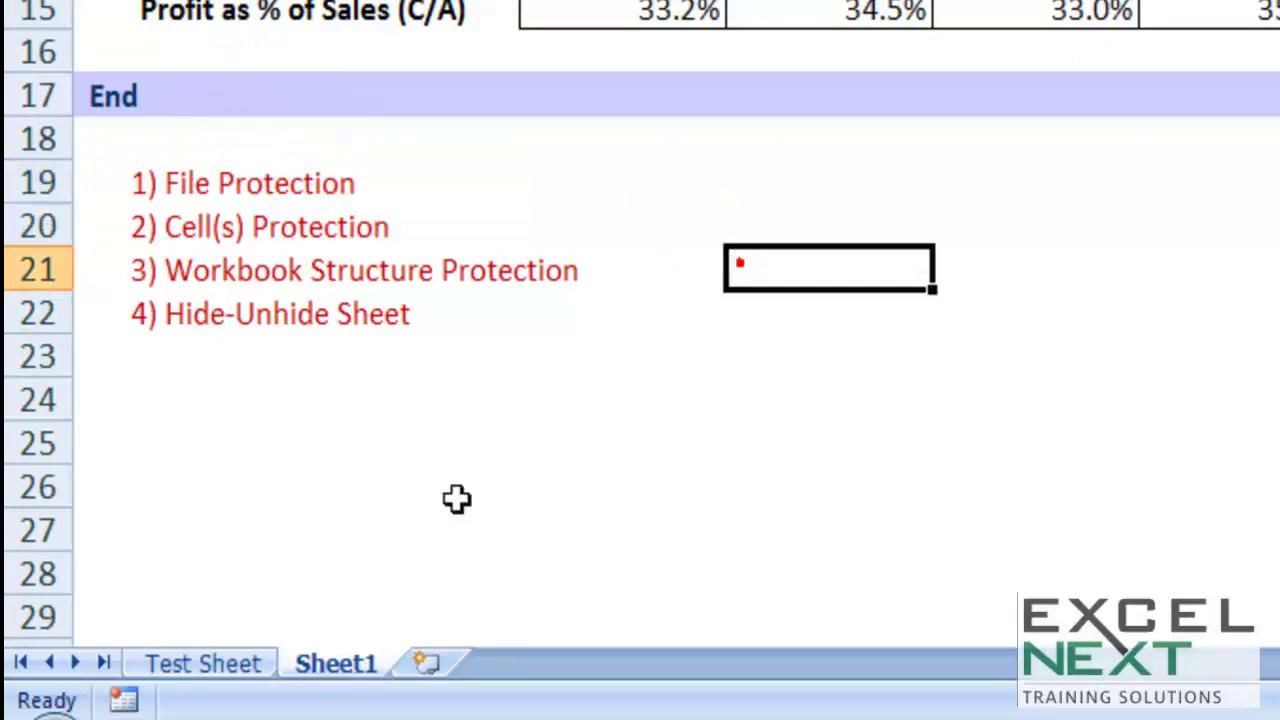
pyautogui.click(229, 655)
pyautogui.click(326, 652)
pyautogui.click(243, 663)
pyautogui.click(302, 660)
pyautogui.rightClick(300, 656)
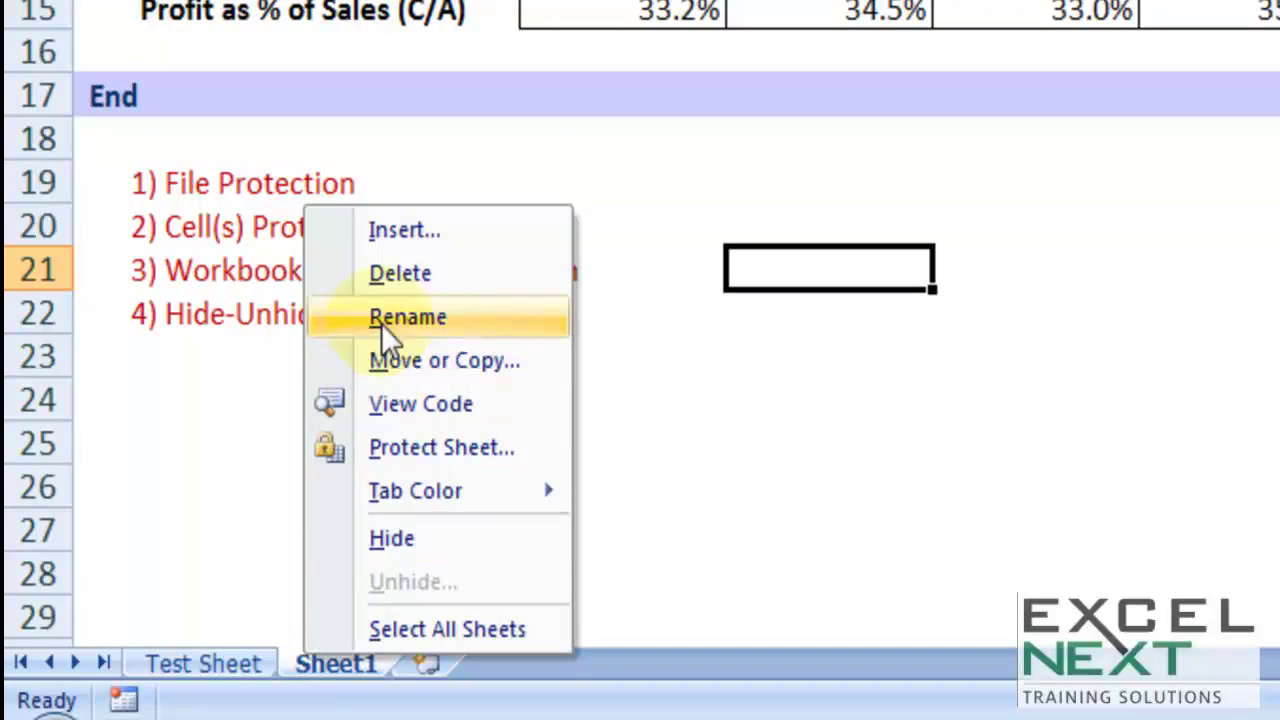
pyautogui.click(786, 86)
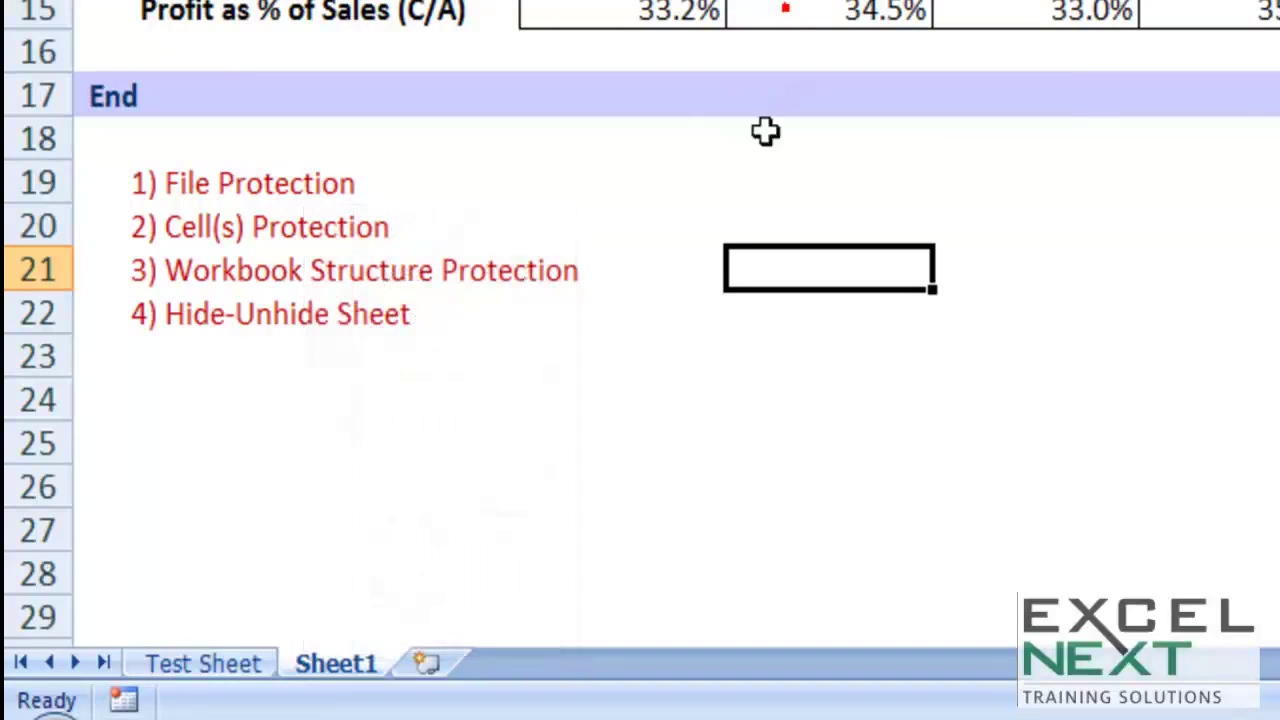
pyautogui.scroll(5, 729, 229)
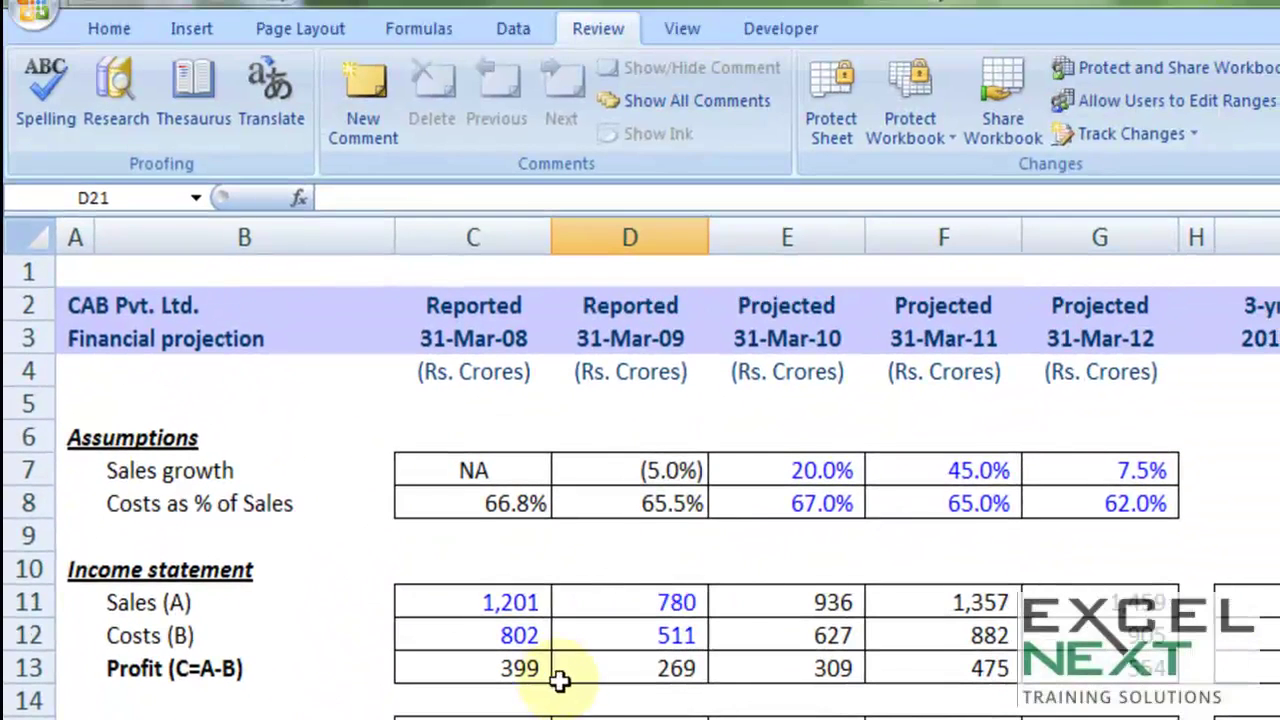
# Step: Protect the workbook structure with a password, entering it twice to confirm
pyautogui.click(904, 128)
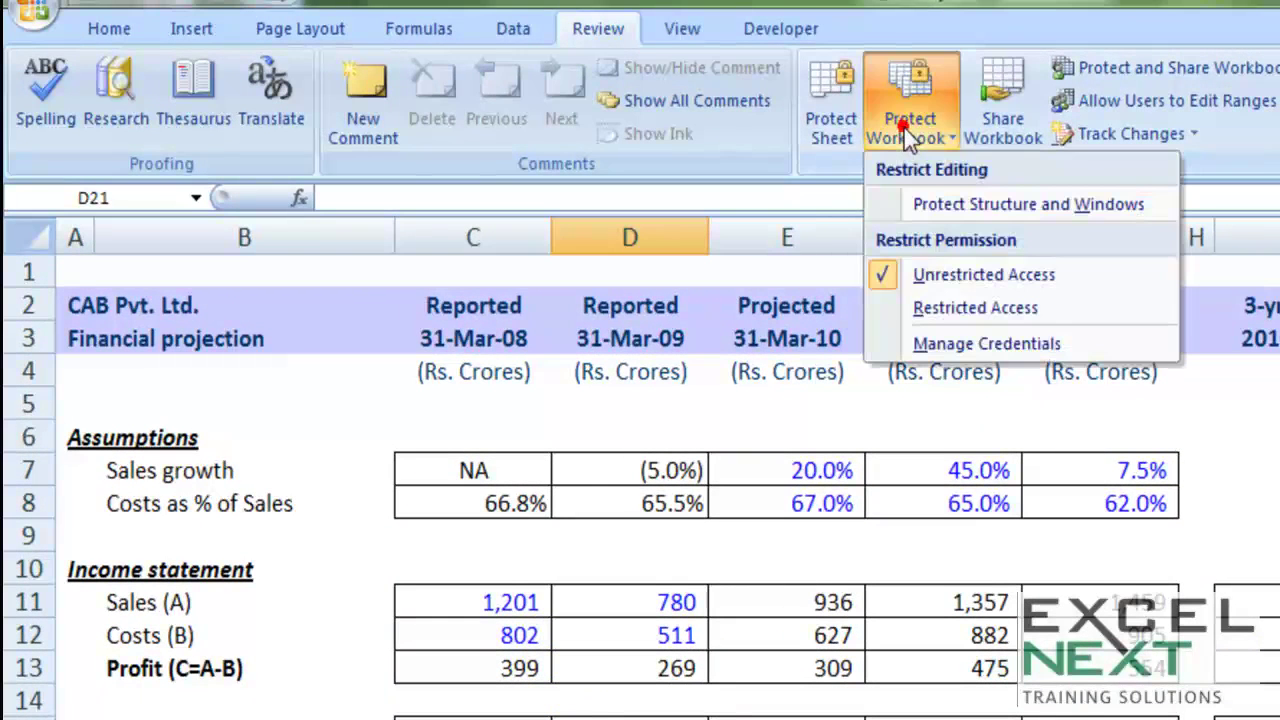
pyautogui.click(908, 204)
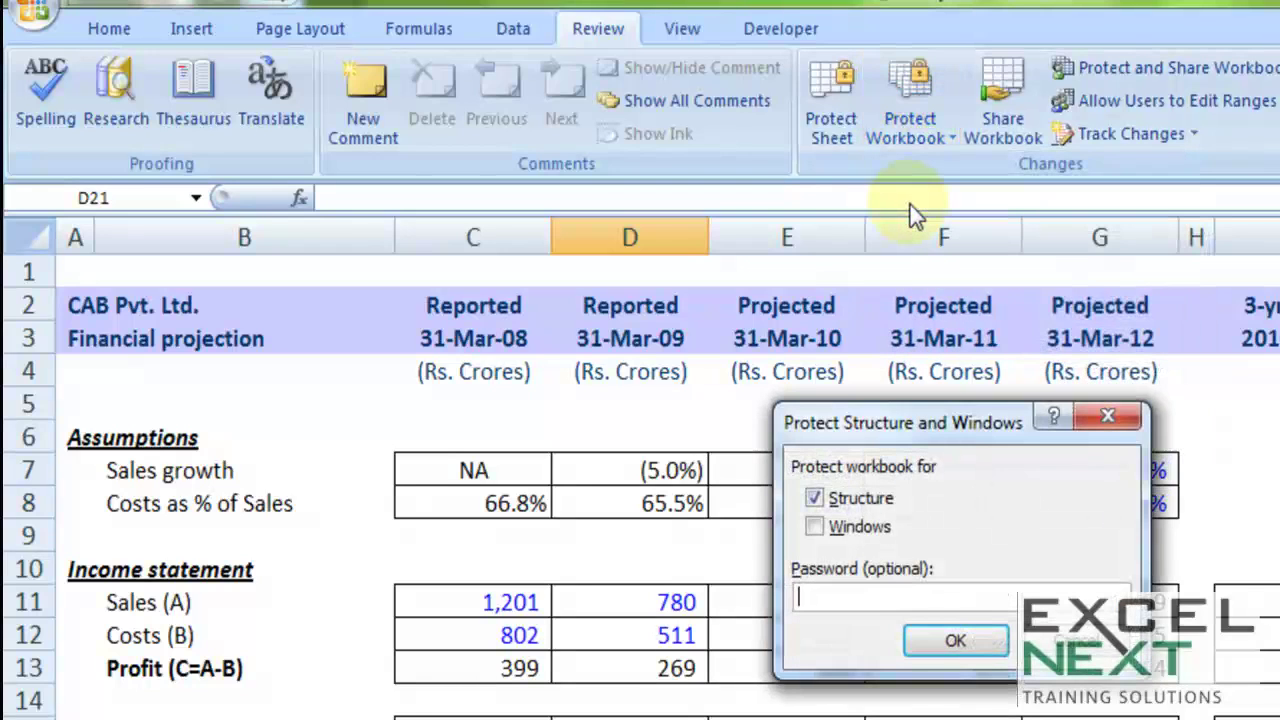
pyautogui.write('abc')
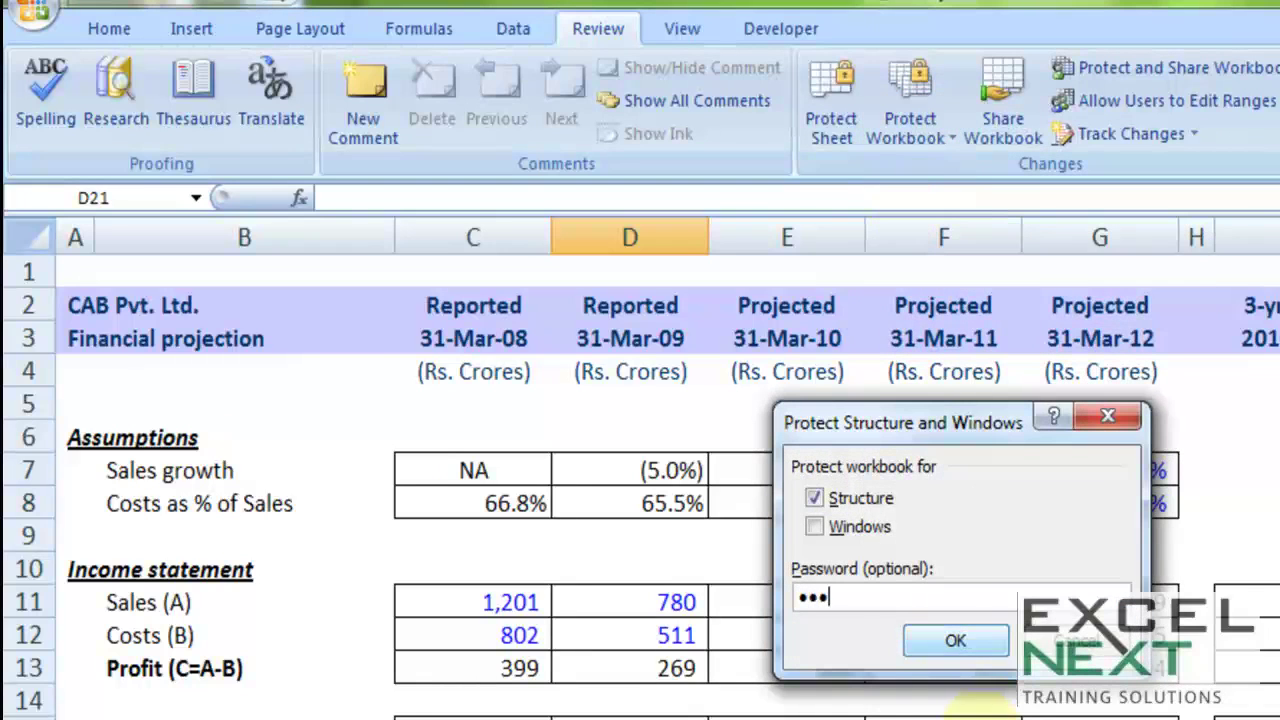
pyautogui.click(953, 638)
pyautogui.write('abc')
pyautogui.click(955, 638)
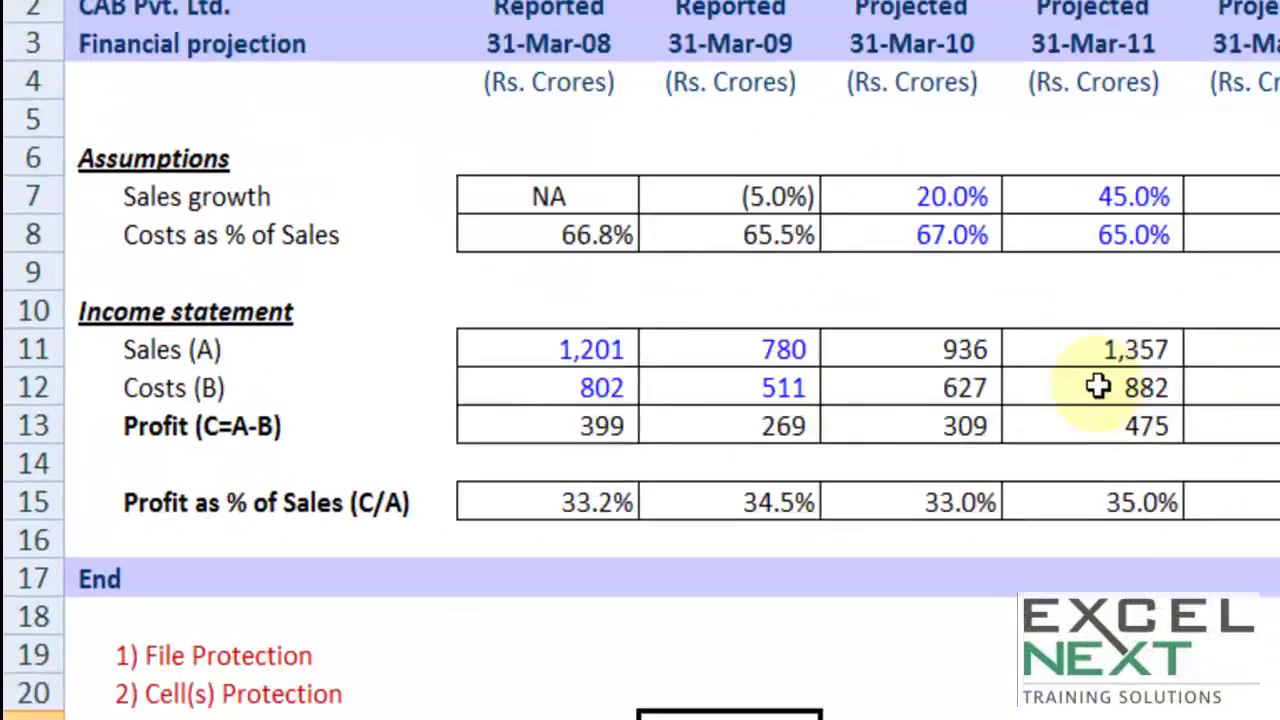
# Step: Check Sheet1's tab menu for locked sheet actions, then select the projection table's figures
pyautogui.rightClick(340, 676)
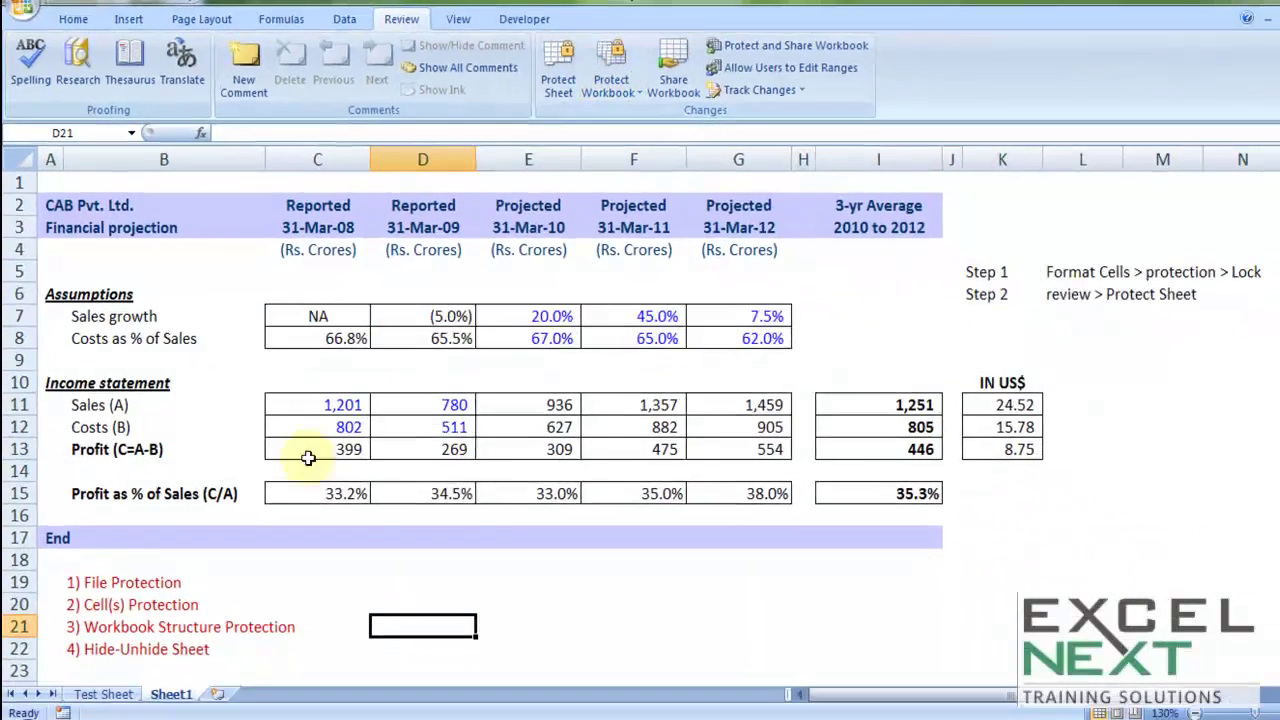
pyautogui.click(66, 695)
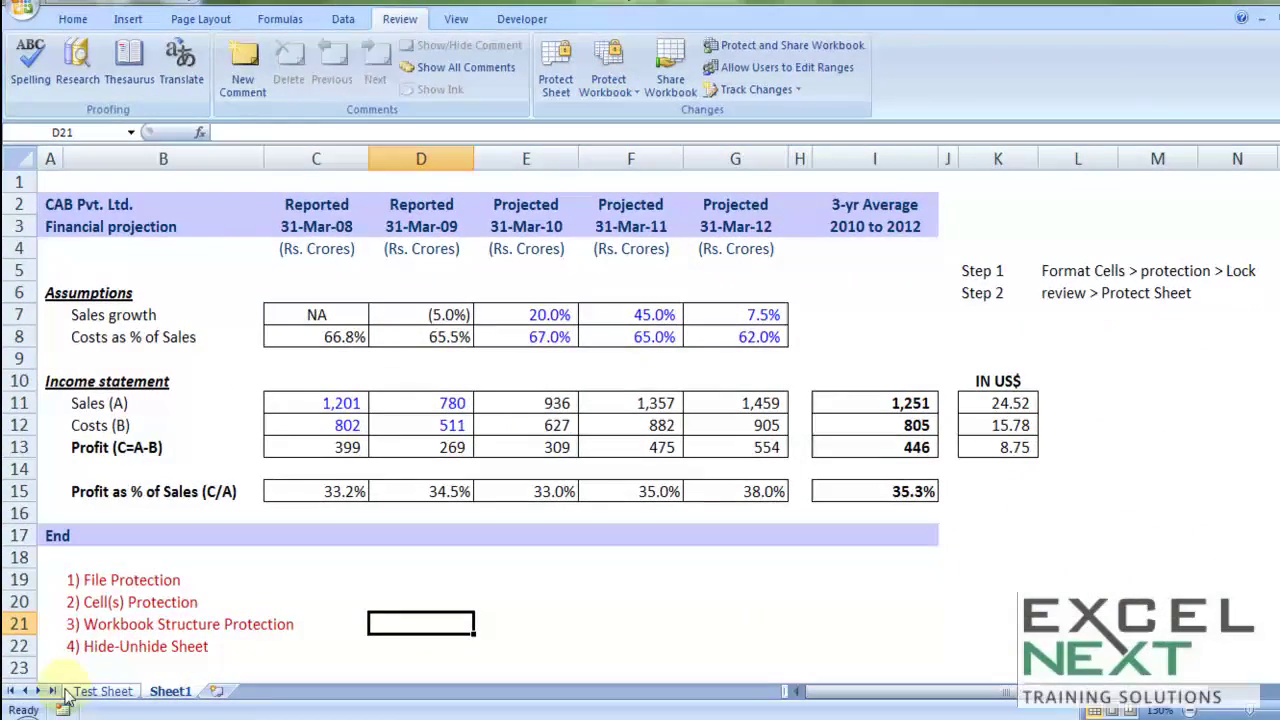
pyautogui.rightClick(172, 700)
pyautogui.click(534, 417)
pyautogui.moveTo(315, 315); pyautogui.dragTo(934, 495)
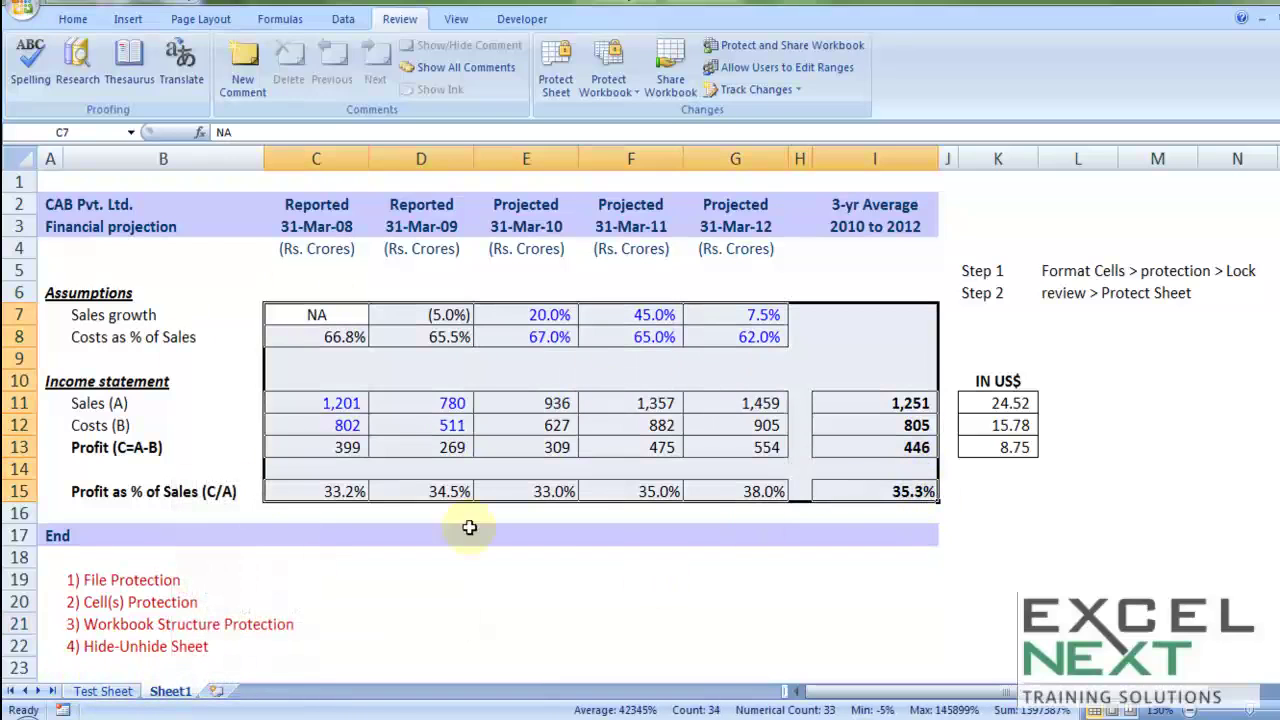
# Step: Remove the workbook structure protection with its password, then select cell F5
pyautogui.click(608, 80)
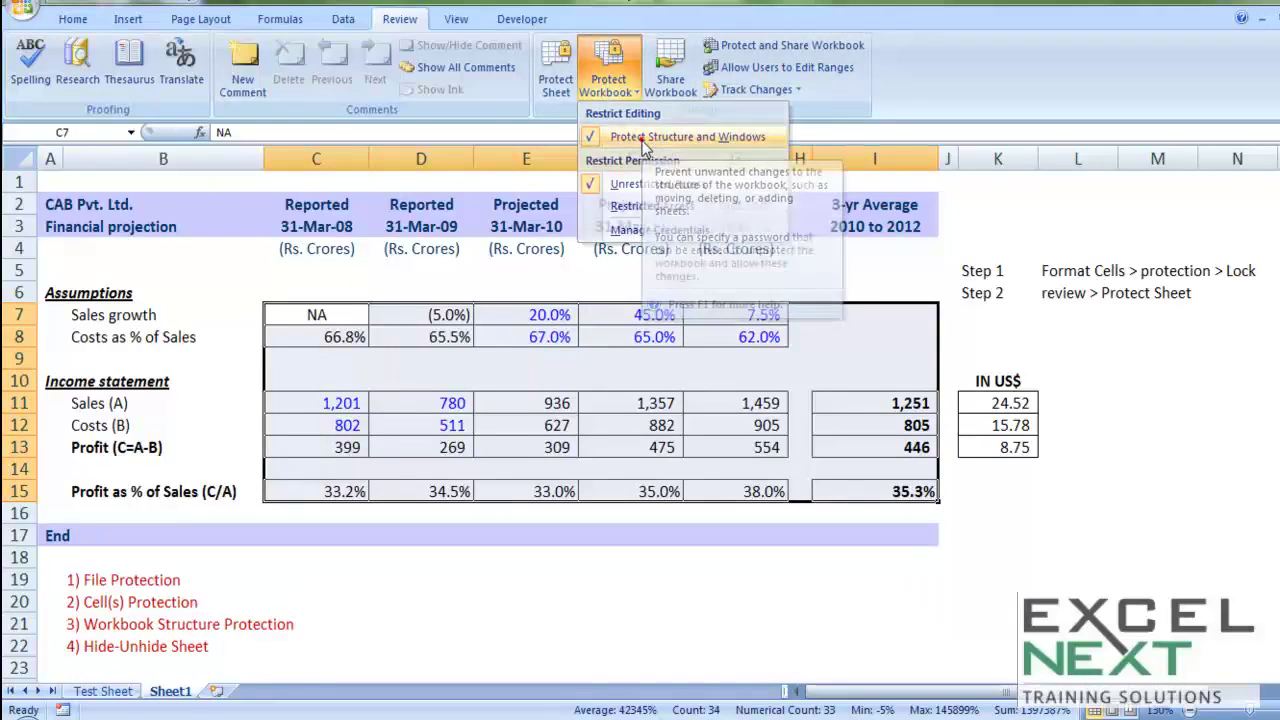
pyautogui.click(645, 140)
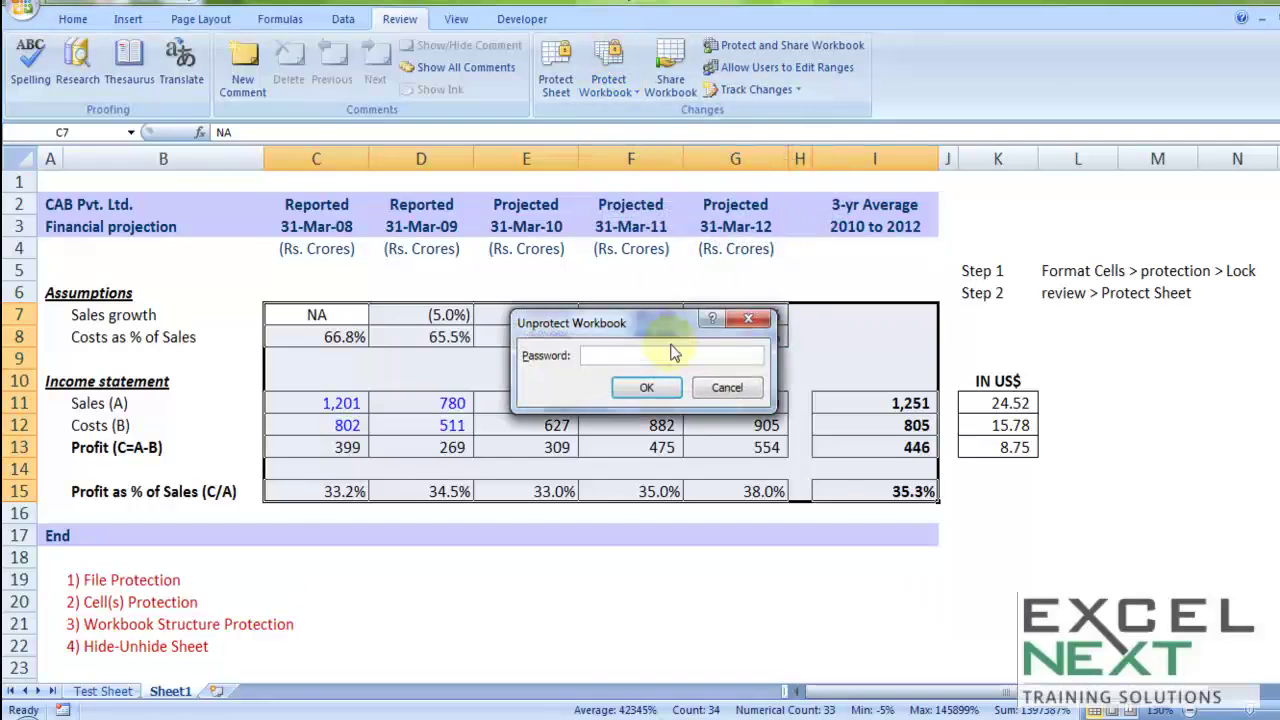
pyautogui.click(648, 387)
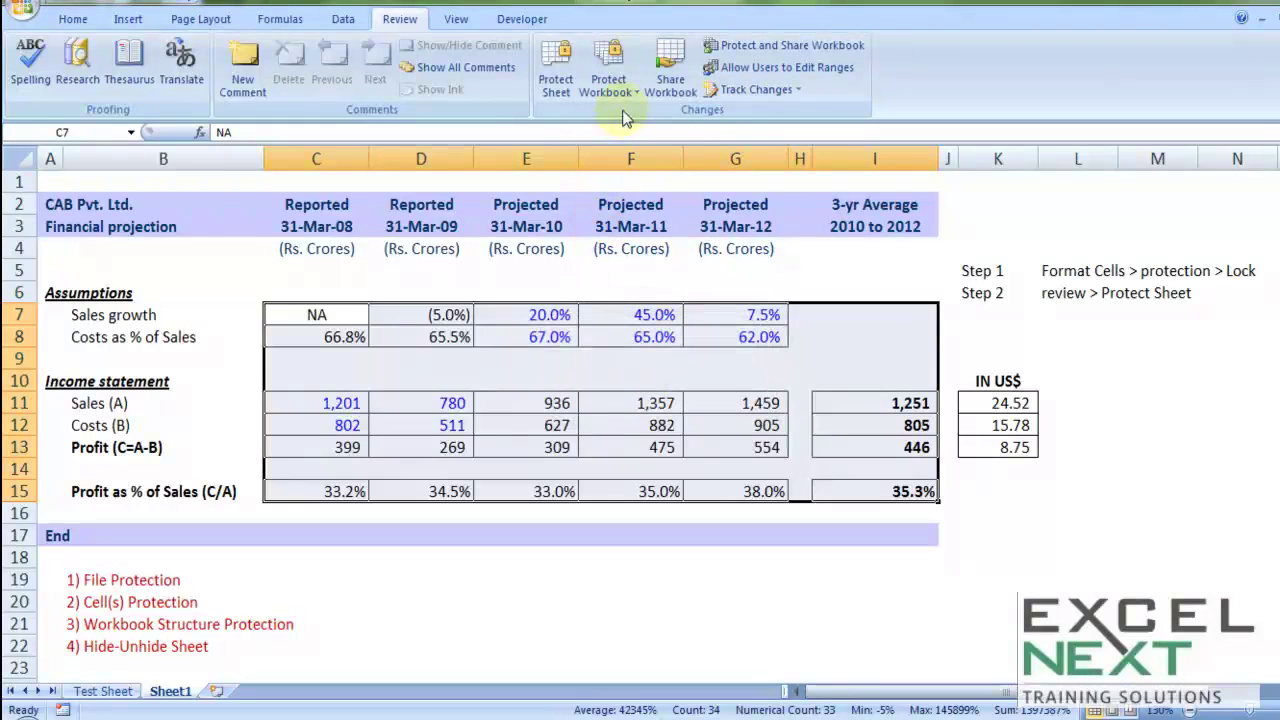
pyautogui.click(613, 274)
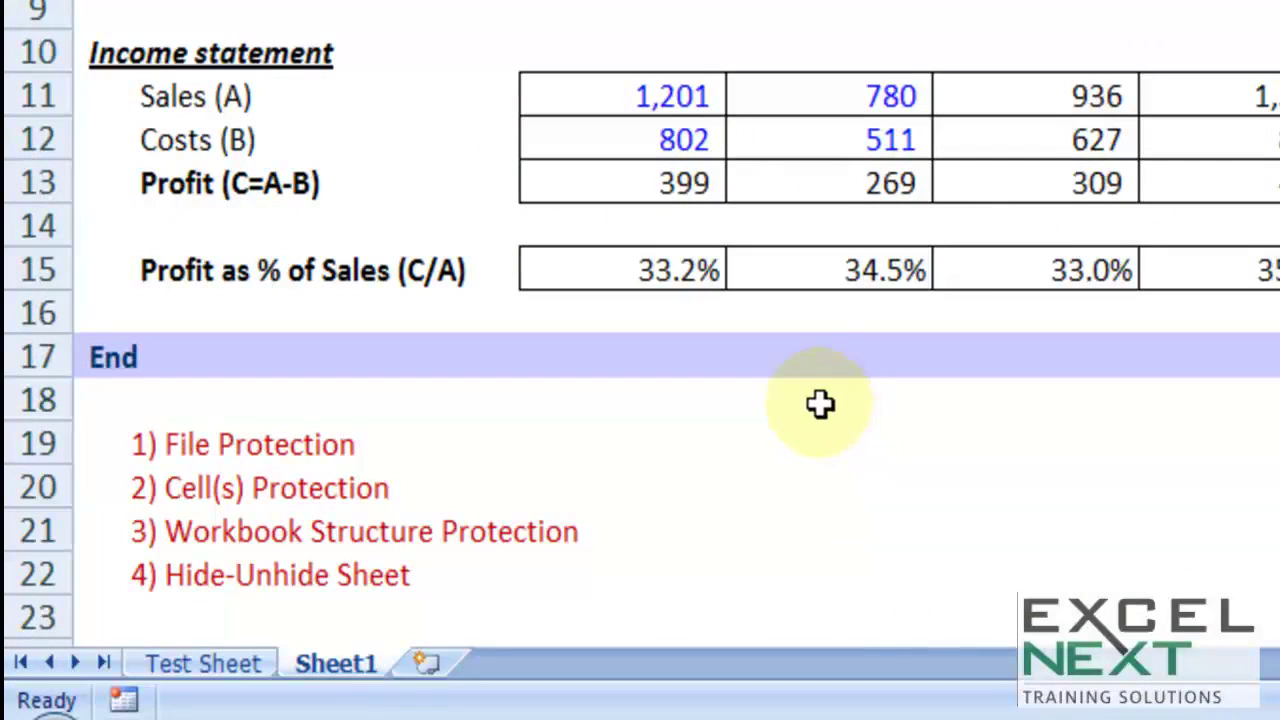
# Step: Hide Sheet1, then unhide it again from Test Sheet's tab menu
pyautogui.rightClick(326, 667)
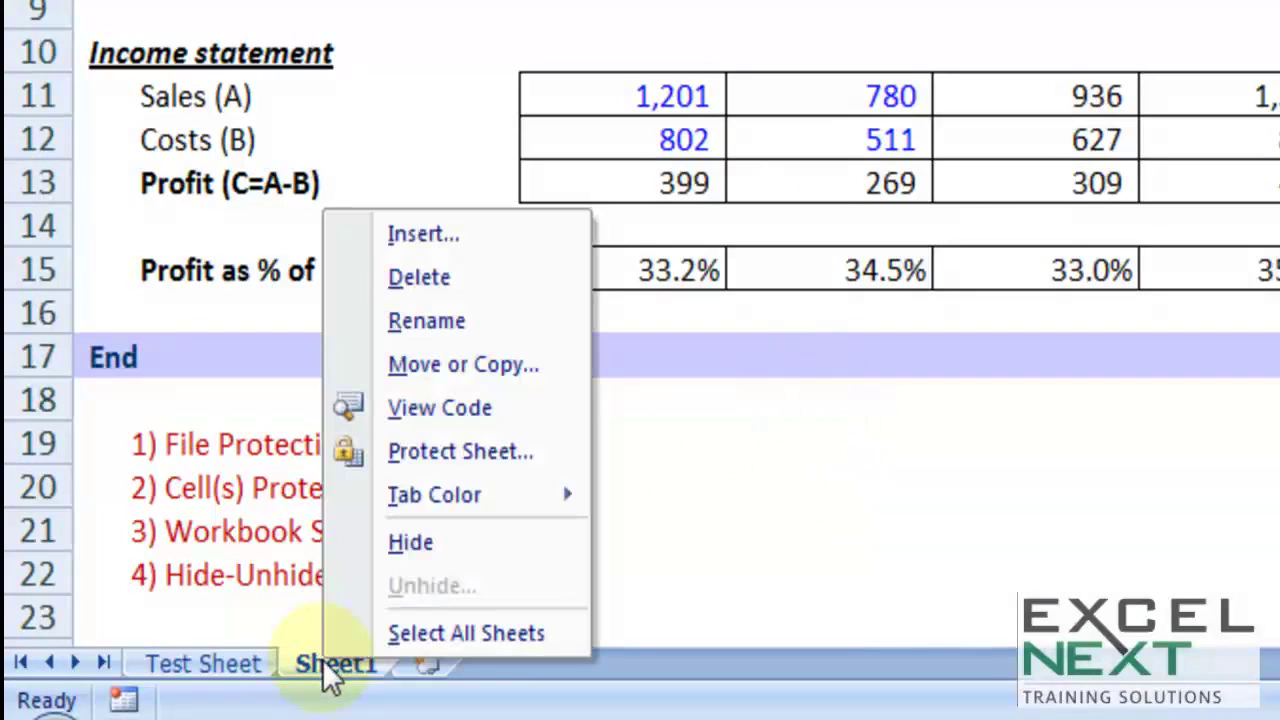
pyautogui.click(394, 540)
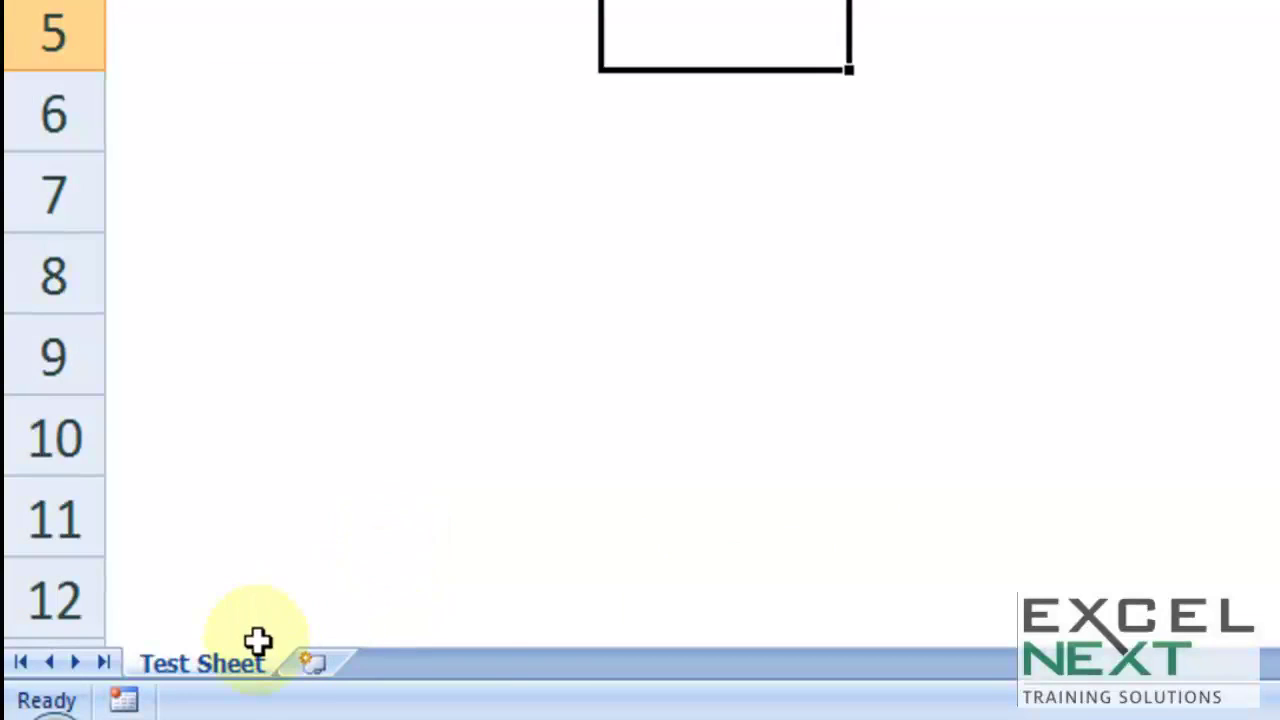
pyautogui.rightClick(238, 668)
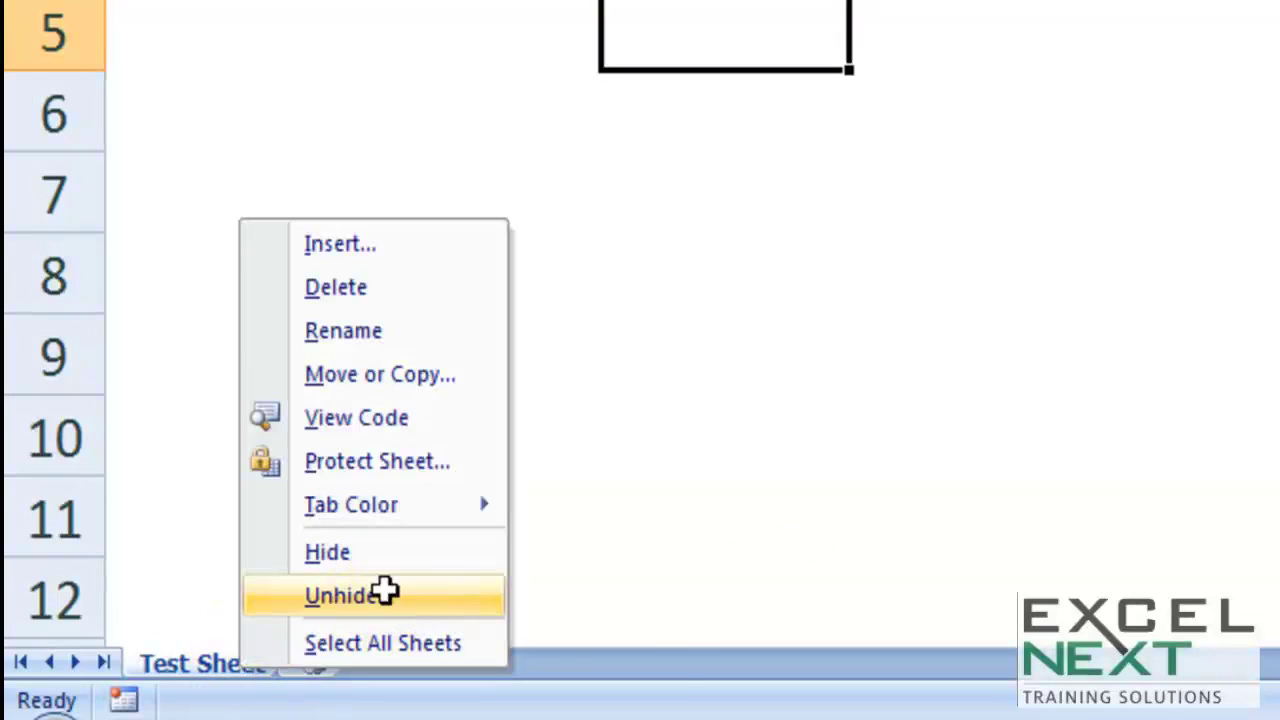
pyautogui.click(383, 592)
pyautogui.click(414, 667)
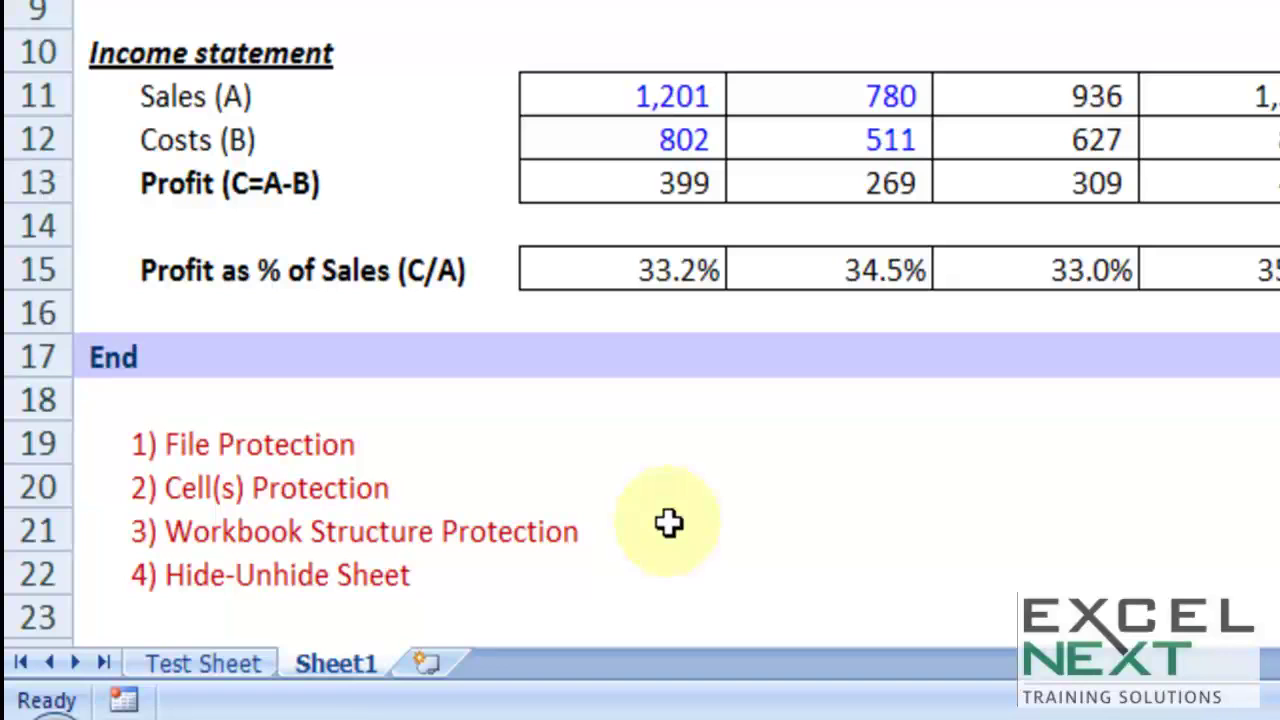
# Step: Switch to Test Sheet and hide it
pyautogui.click(260, 670)
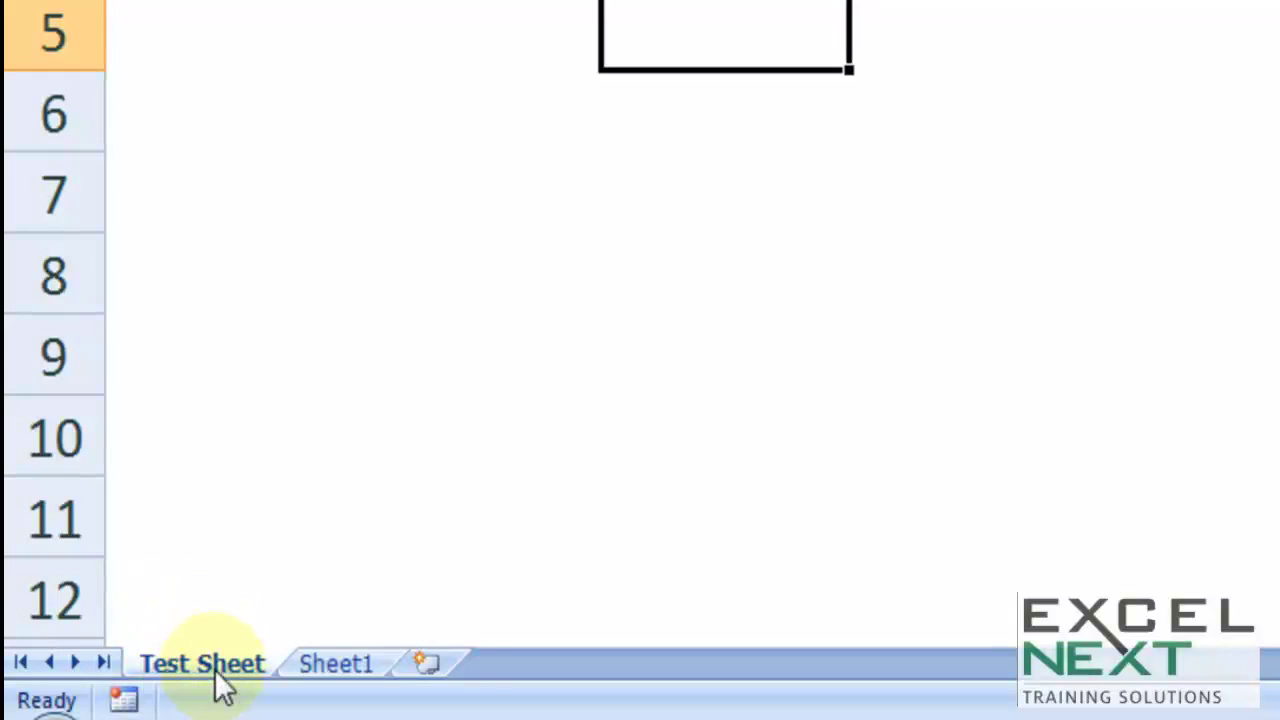
pyautogui.rightClick(222, 688)
pyautogui.click(314, 566)
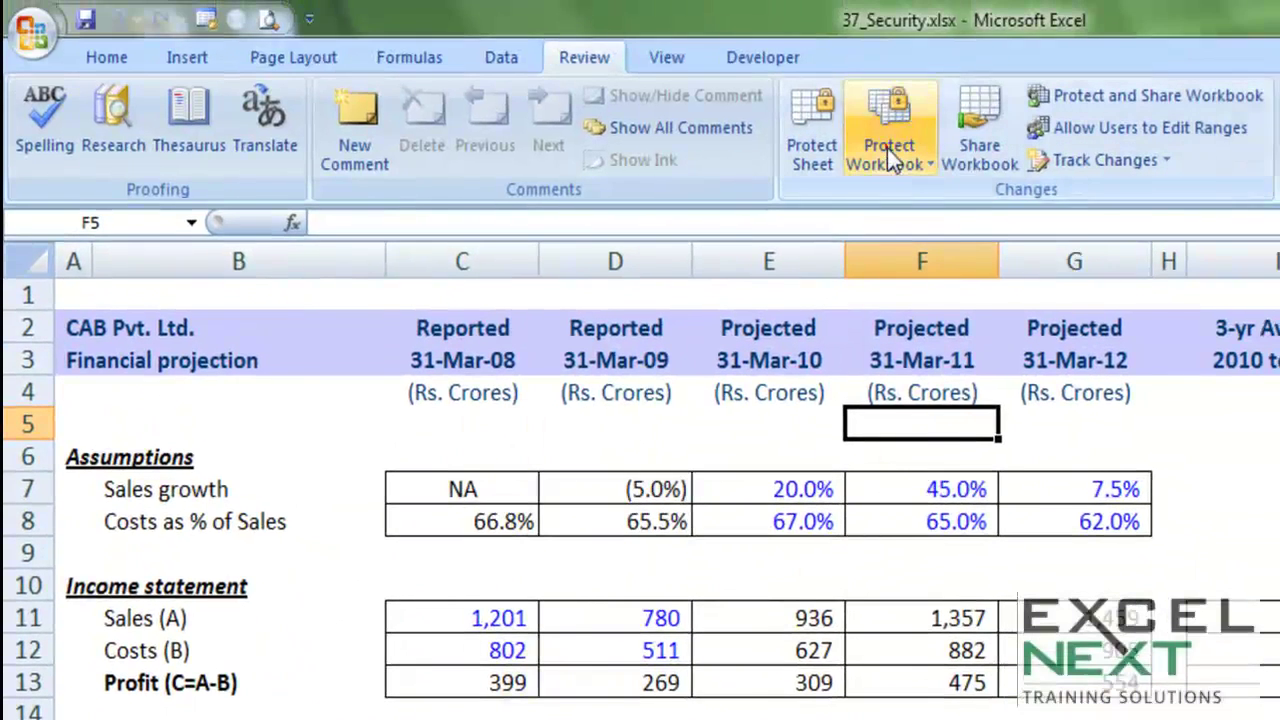
# Step: Password-protect the workbook structure again, re-entering the password to confirm
pyautogui.click(887, 148)
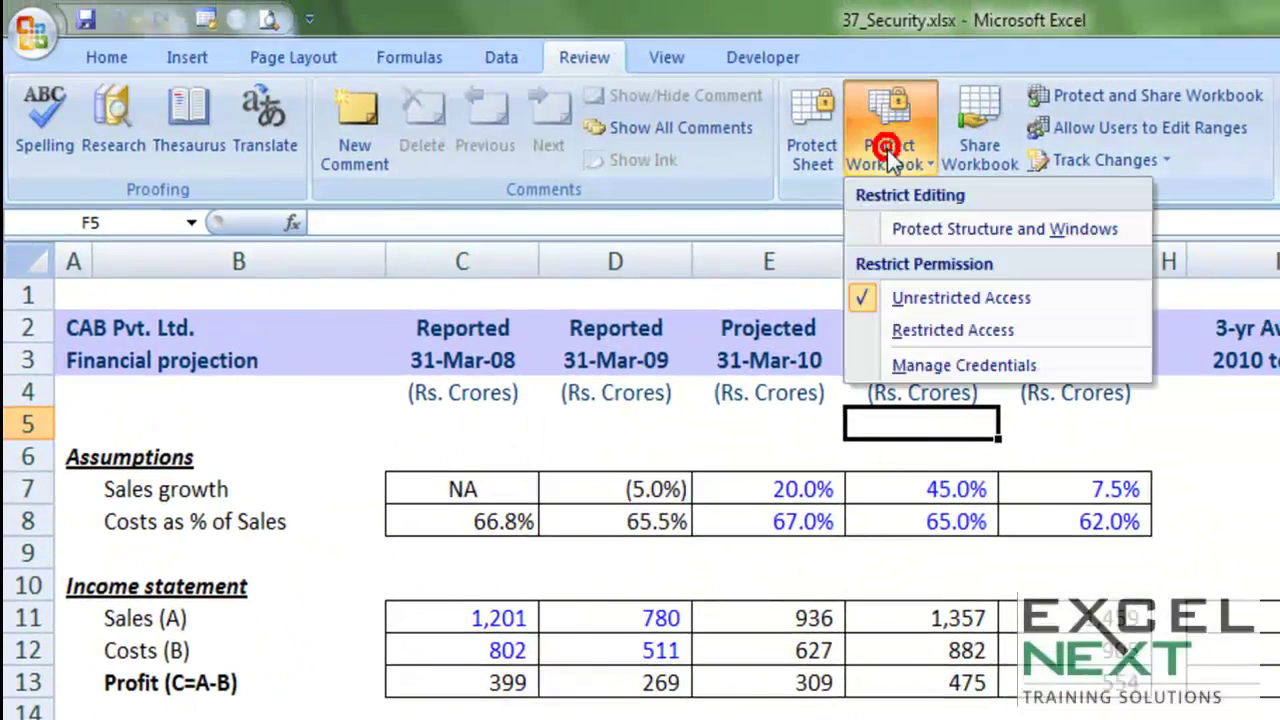
pyautogui.click(904, 232)
pyautogui.write('abc')
pyautogui.click(930, 655)
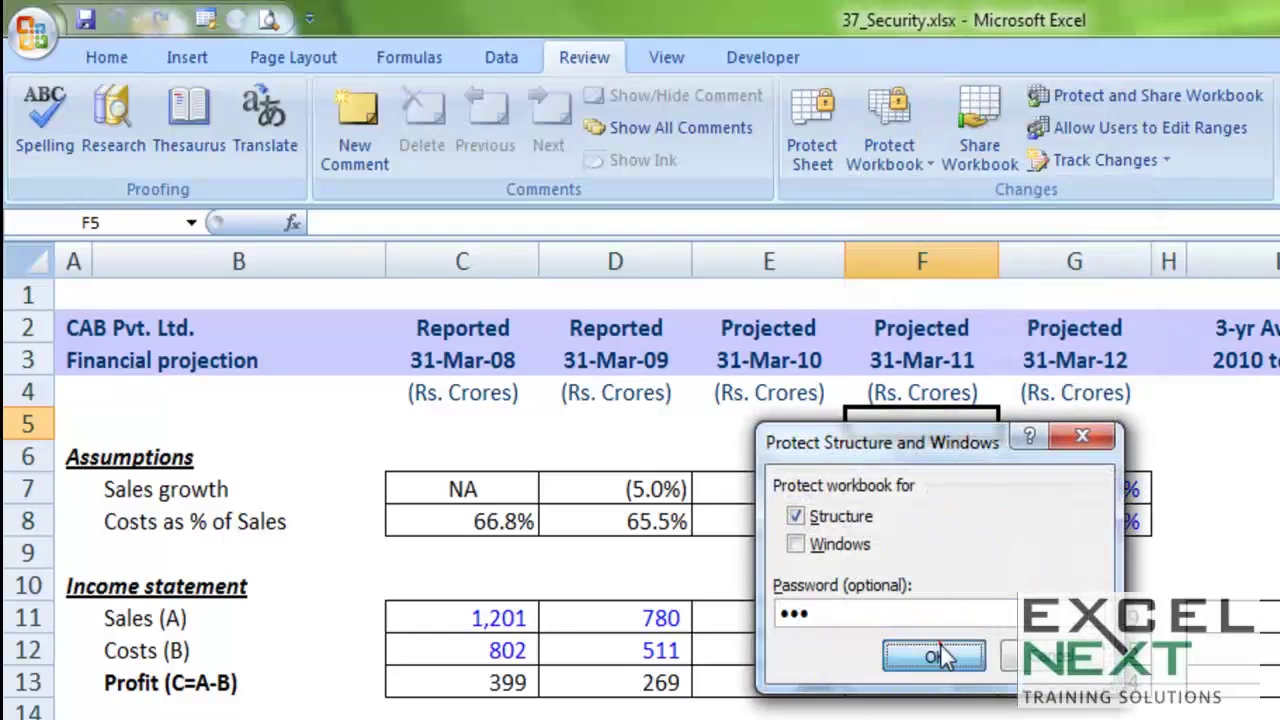
pyautogui.write('abc')
pyautogui.click(948, 655)
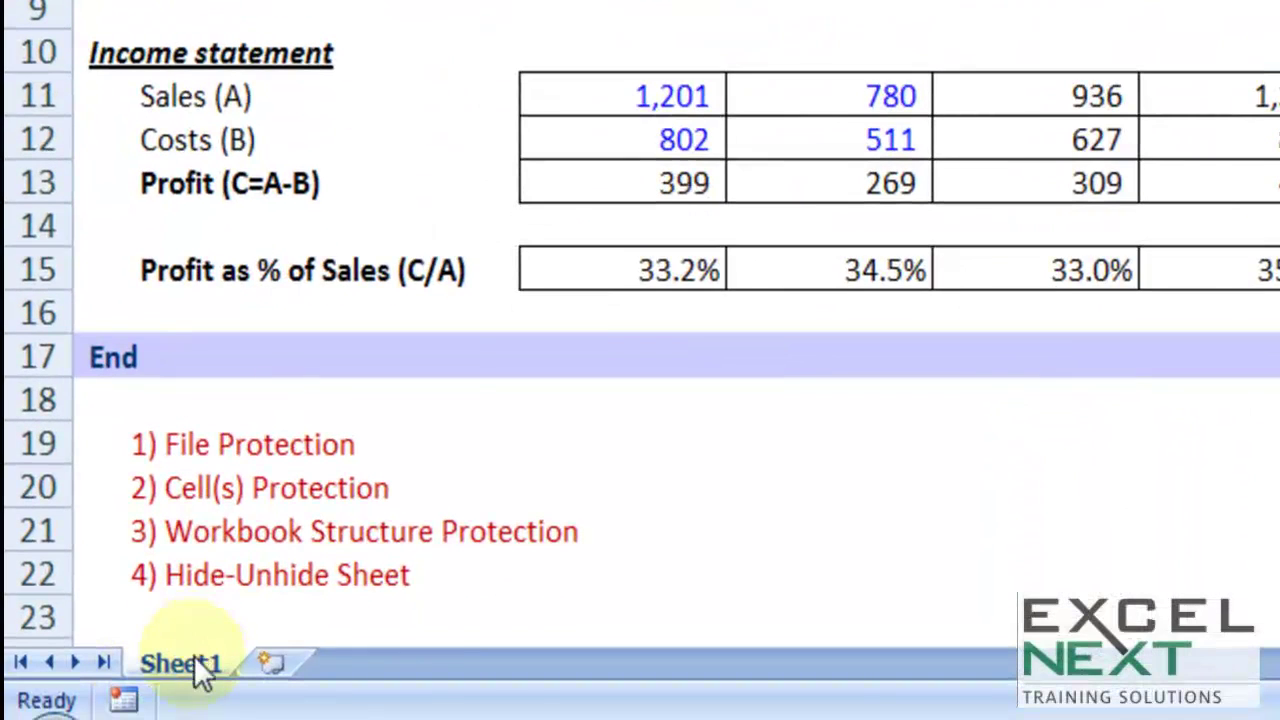
# Step: Show that Sheet1's tab menu now has insert, delete, rename and hide disabled
pyautogui.rightClick(175, 660)
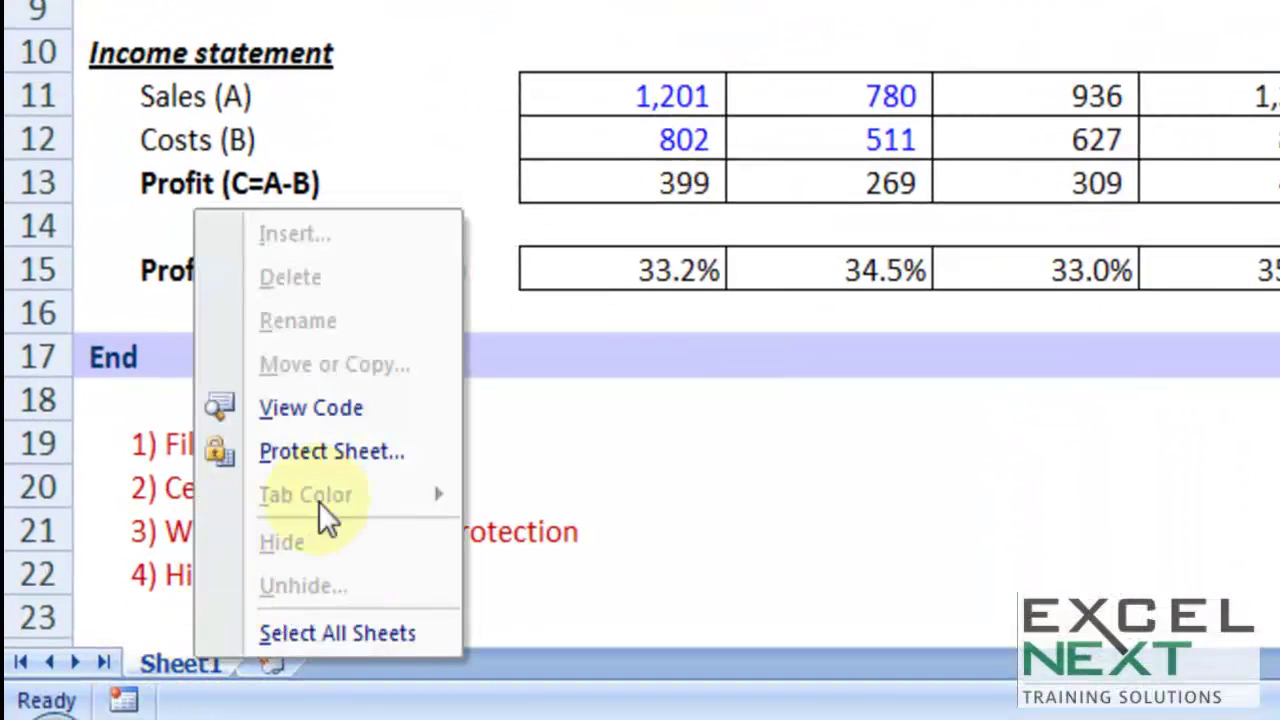
pyautogui.press('Escape')
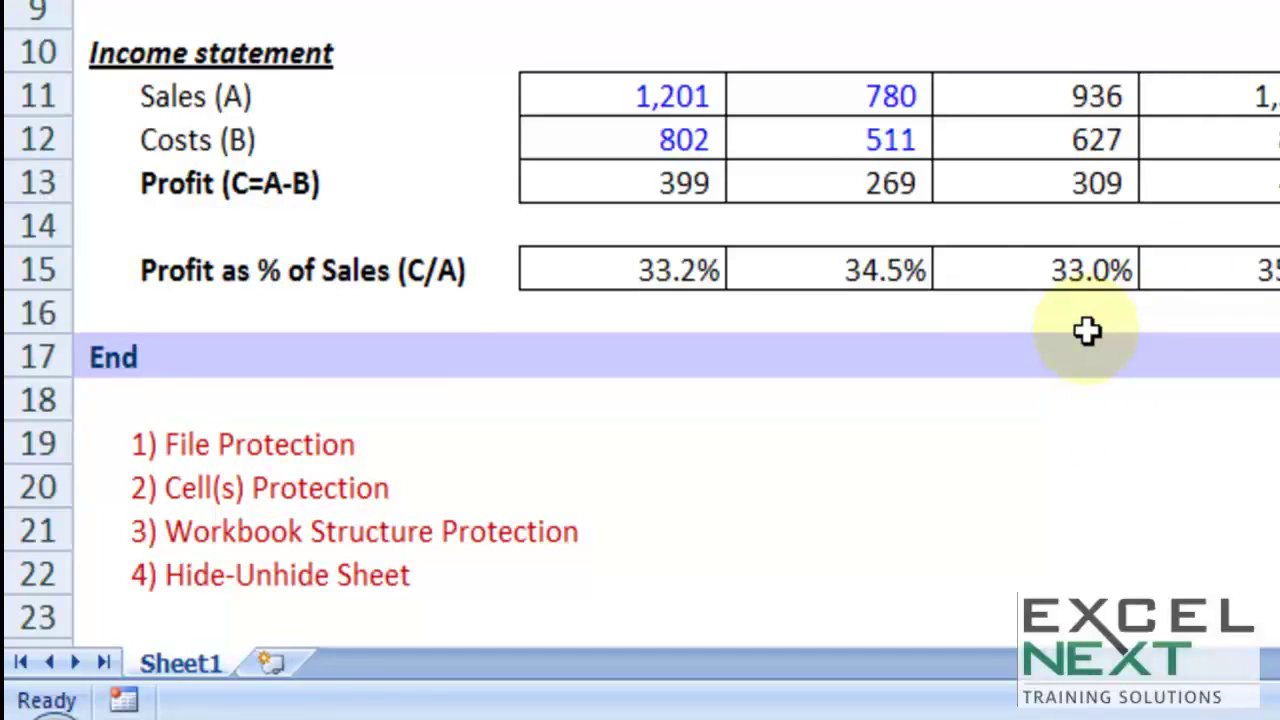
pyautogui.rightClick(180, 664)
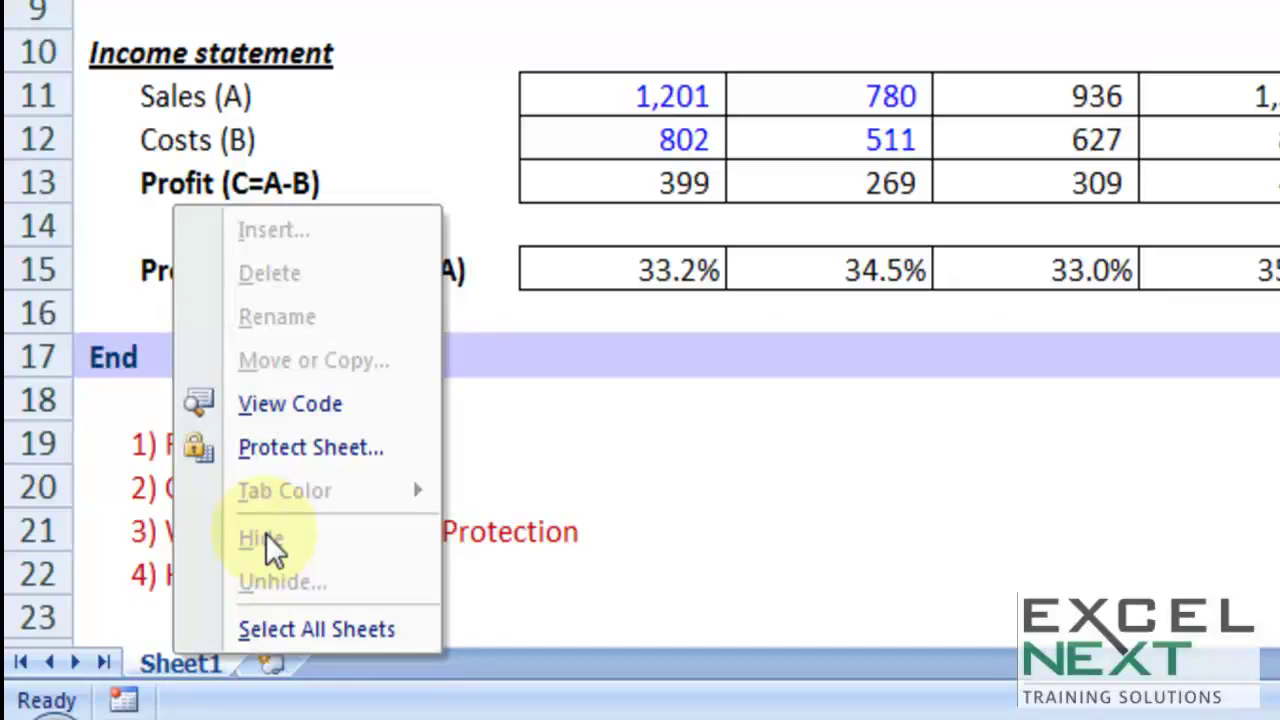
pyautogui.press('Escape')
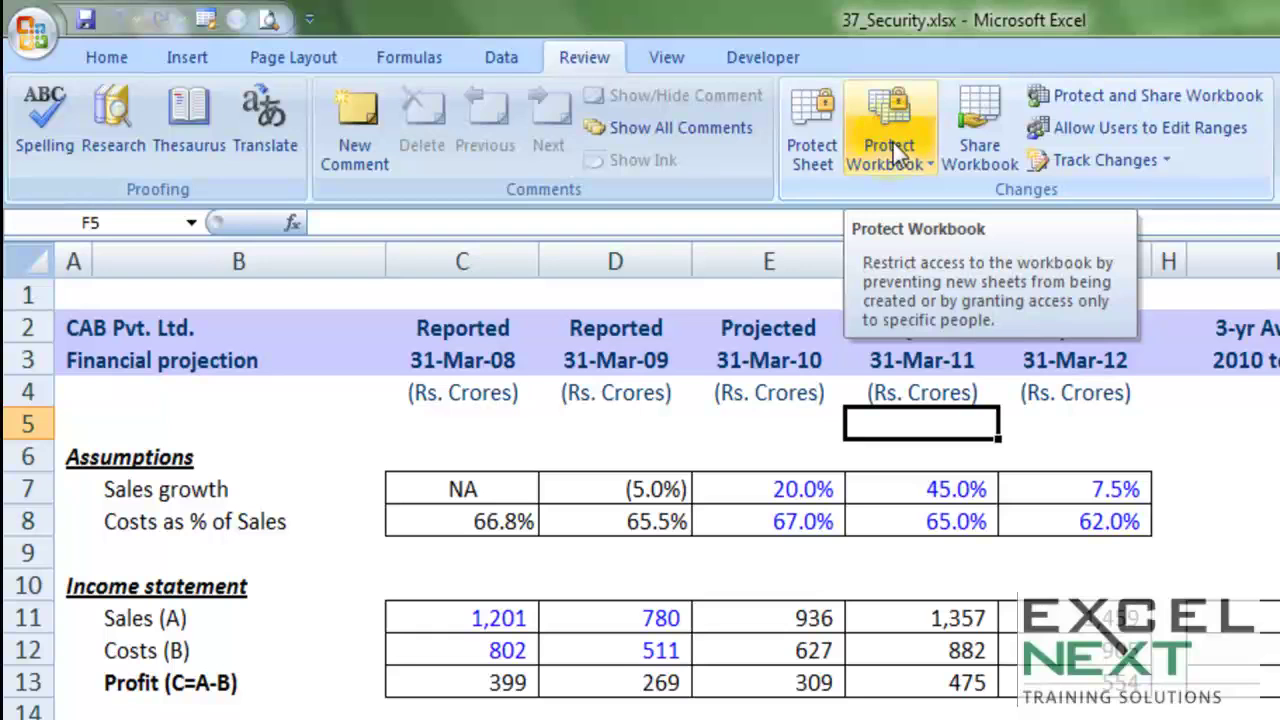
# Step: Remove the workbook structure protection using its password
pyautogui.click(904, 156)
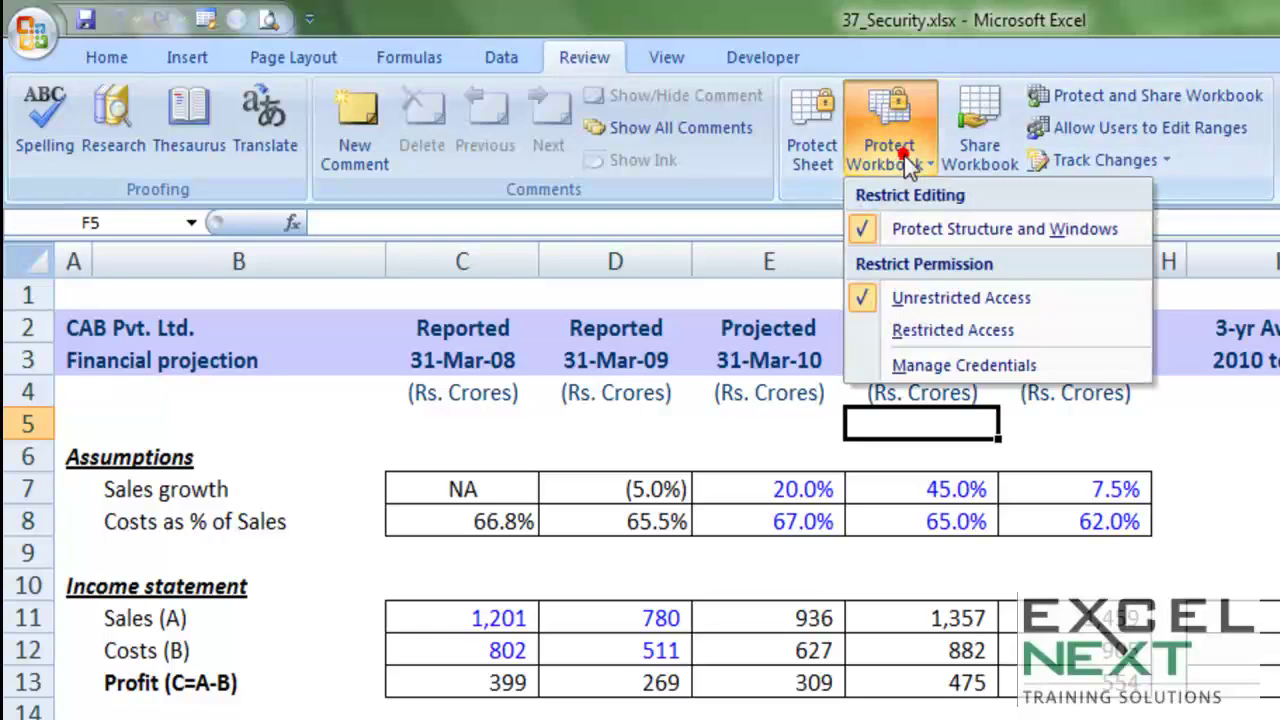
pyautogui.click(908, 231)
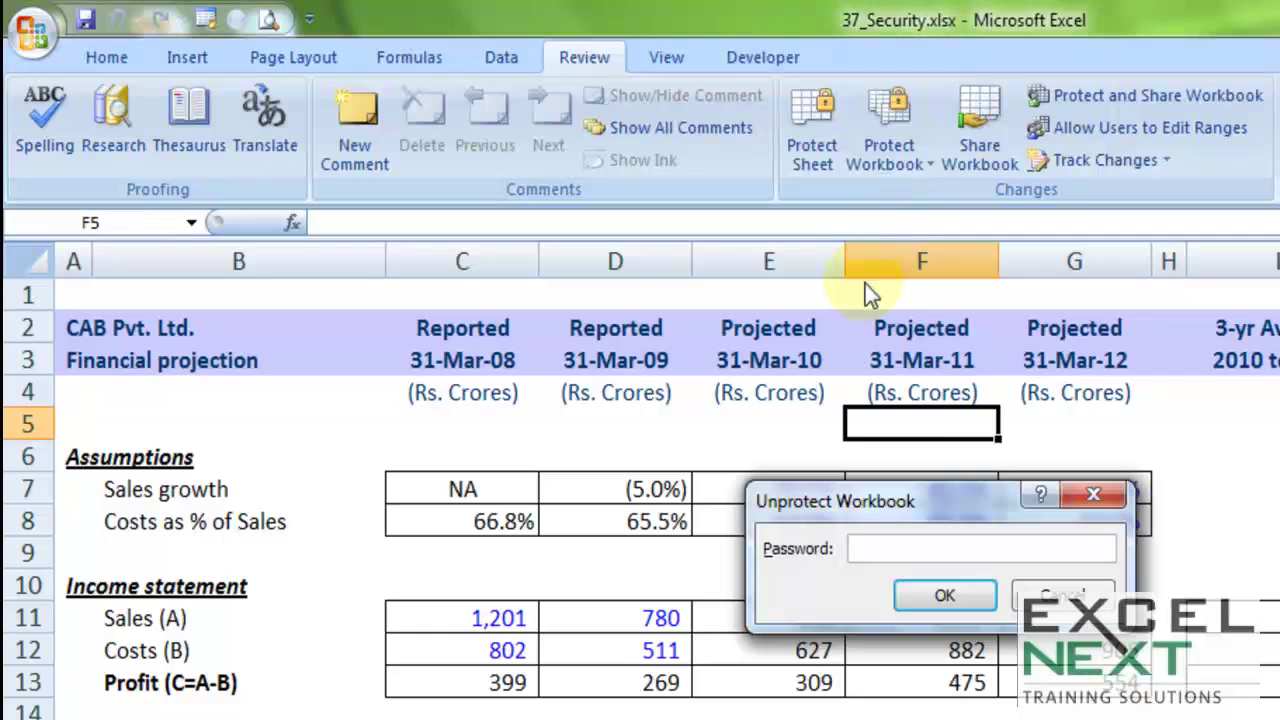
pyautogui.click(944, 595)
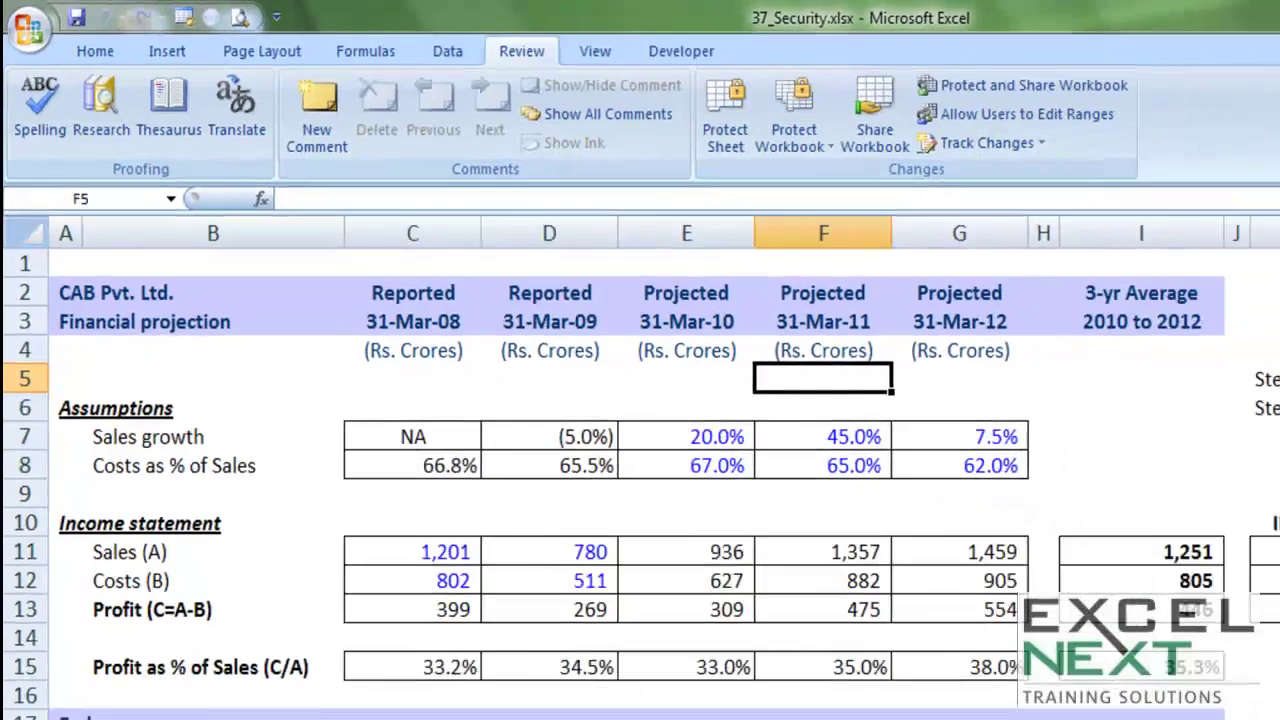
# Step: Unhide Test Sheet, then return to Sheet1's projection and select cell E15
pyautogui.rightClick(85, 692)
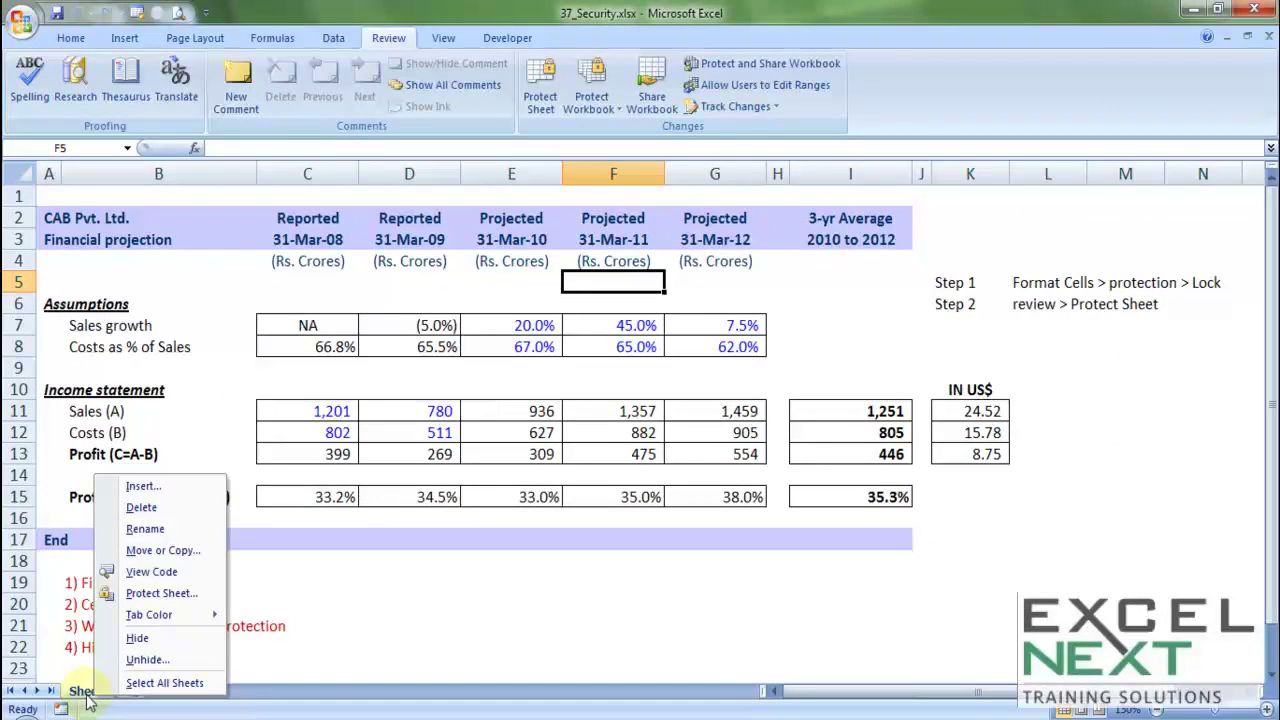
pyautogui.click(140, 661)
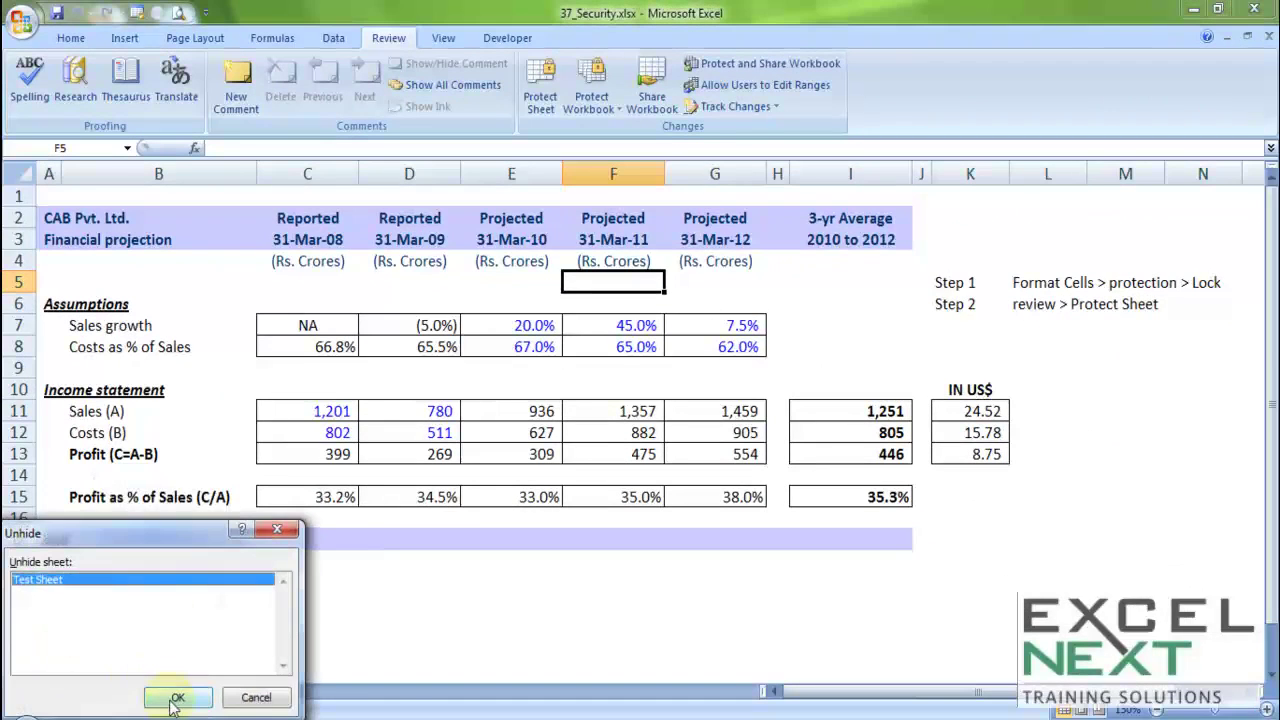
pyautogui.click(177, 694)
pyautogui.click(160, 692)
pyautogui.click(100, 692)
pyautogui.click(155, 692)
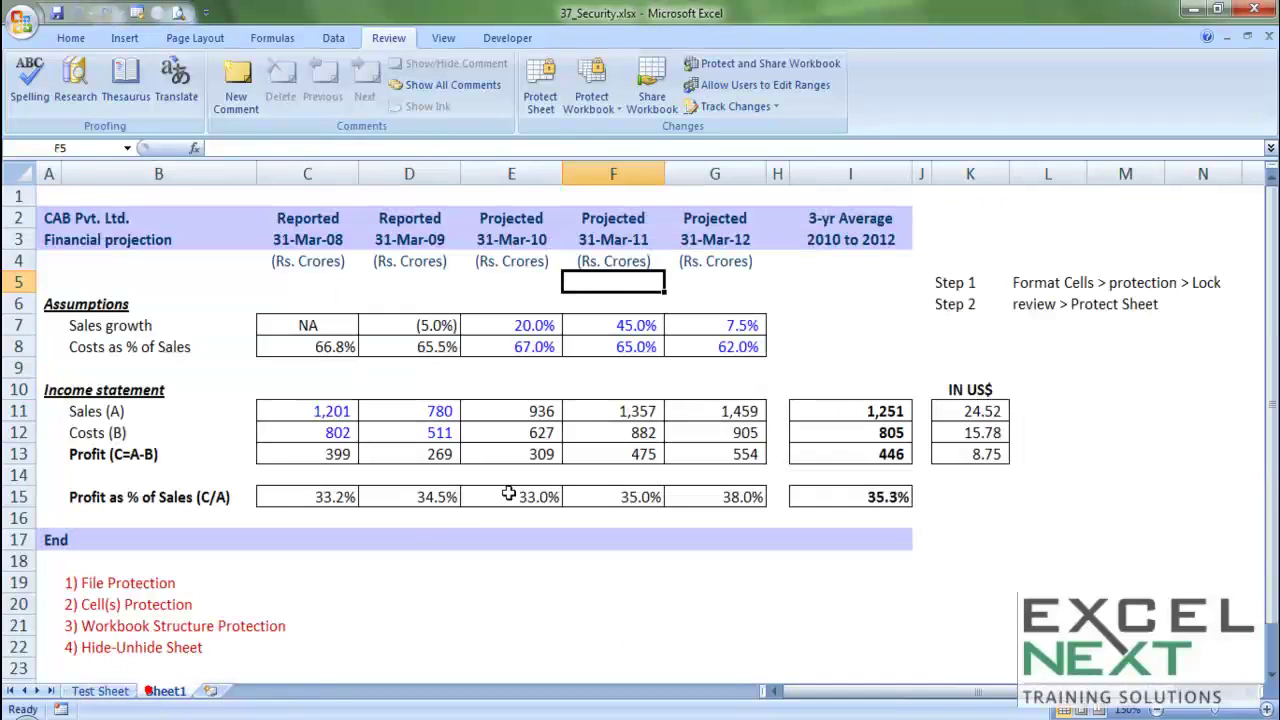
pyautogui.click(510, 495)
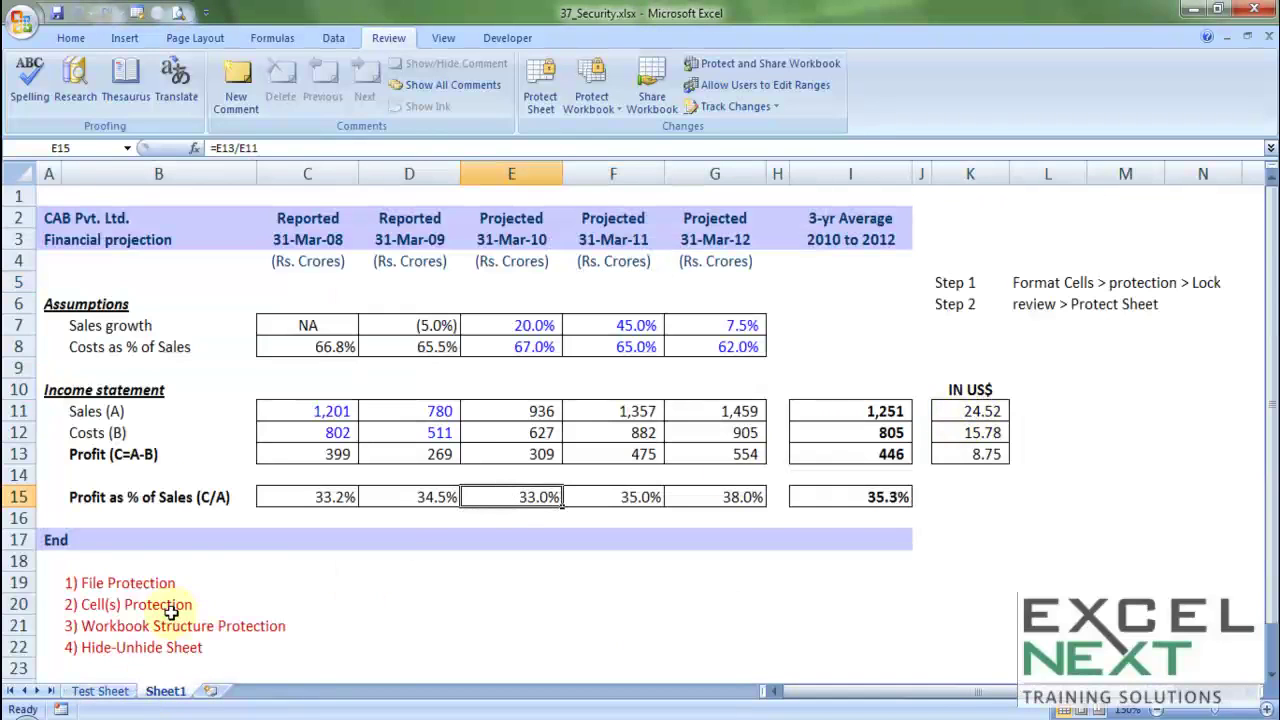
pyautogui.scroll(-3, 214, 466)
pyautogui.click(100, 389)
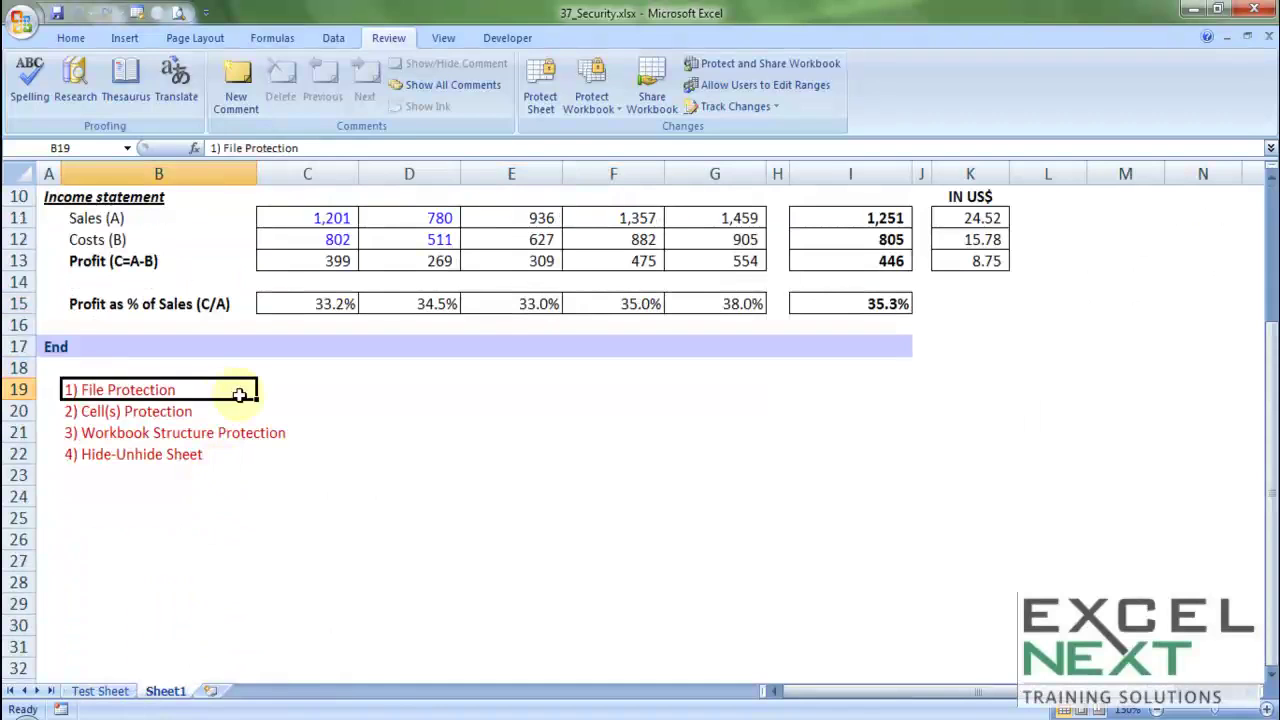
pyautogui.click(15, 24)
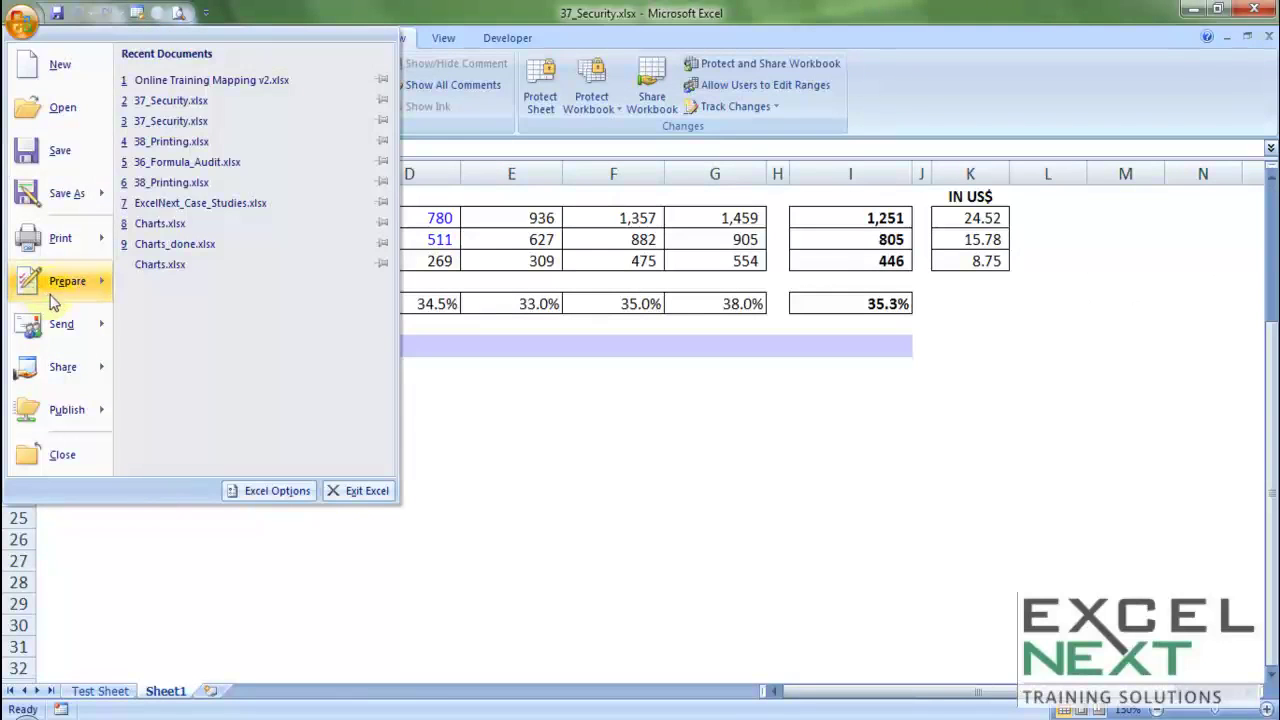
pyautogui.click(60, 283)
pyautogui.click(643, 414)
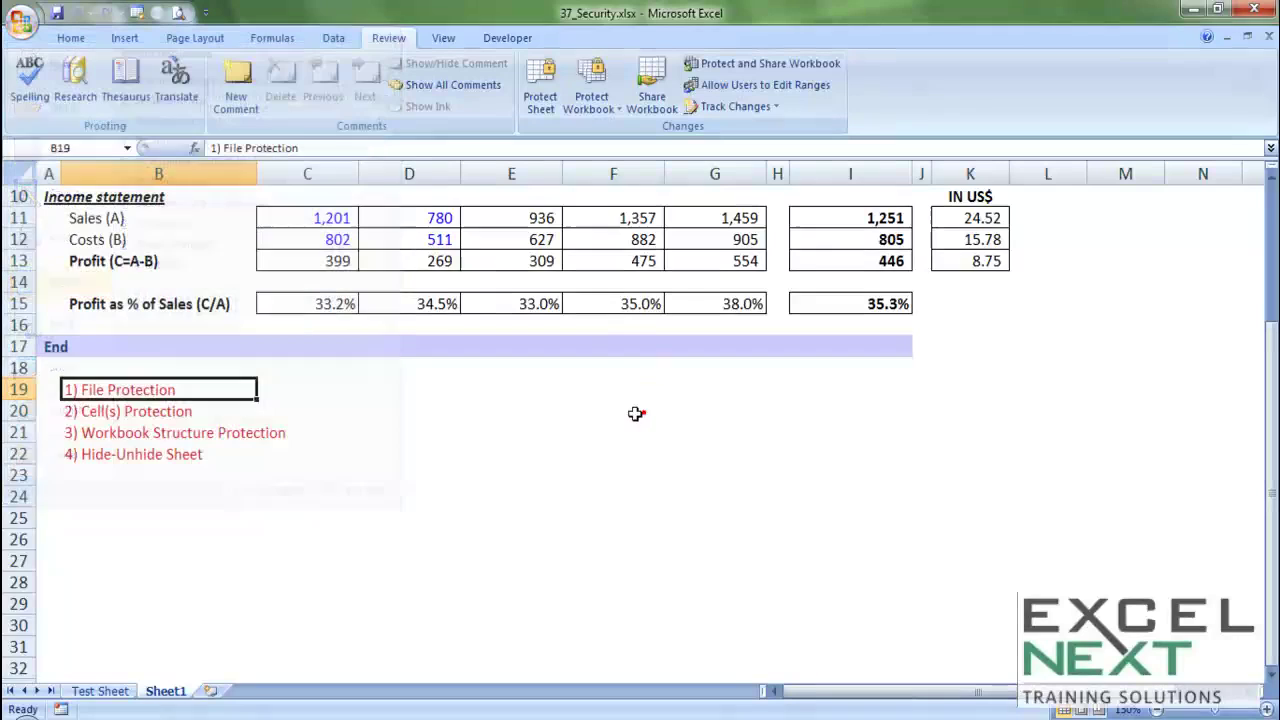
pyautogui.click(90, 412)
pyautogui.scroll(2, 336, 476)
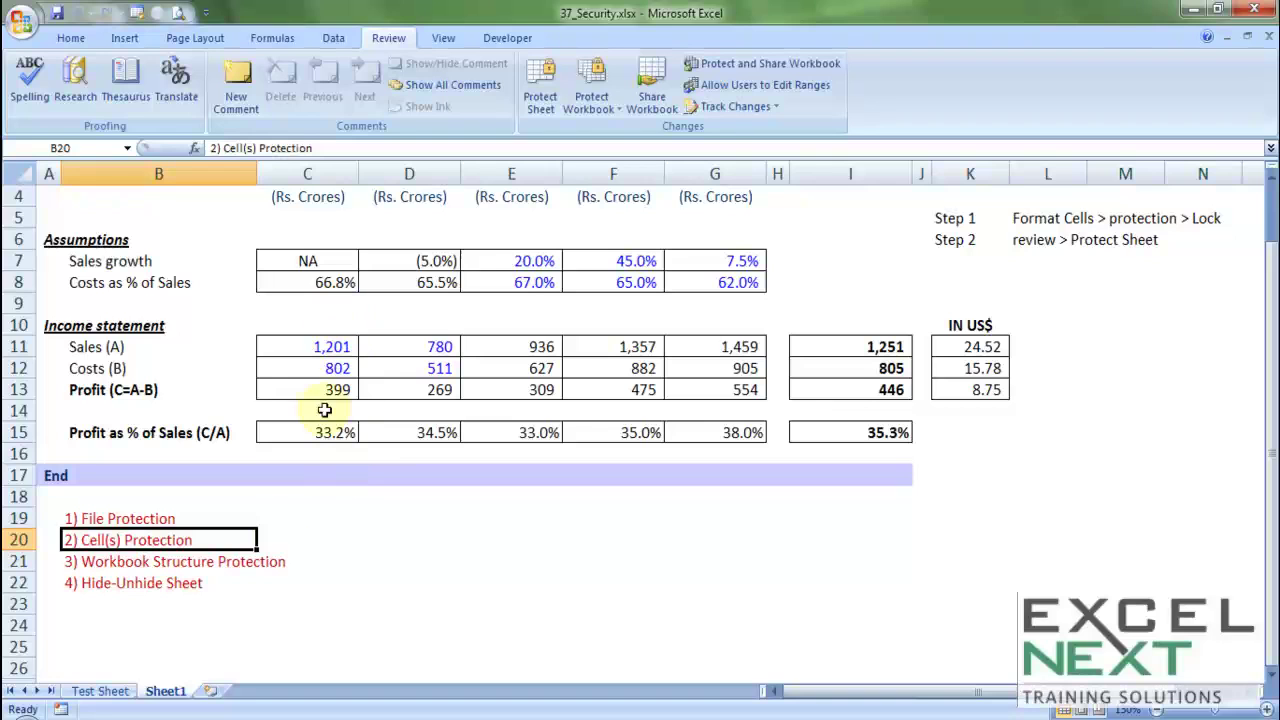
pyautogui.moveTo(82, 561); pyautogui.dragTo(278, 561)
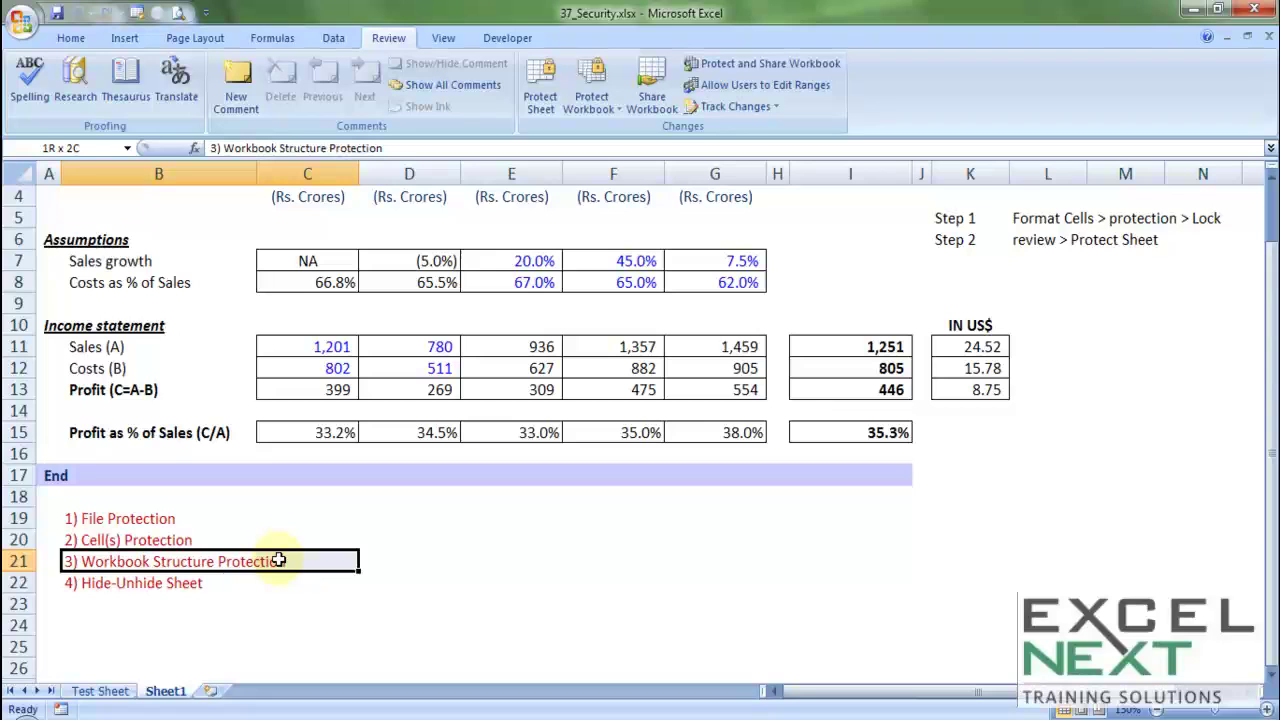
pyautogui.moveTo(74, 561); pyautogui.dragTo(276, 578)
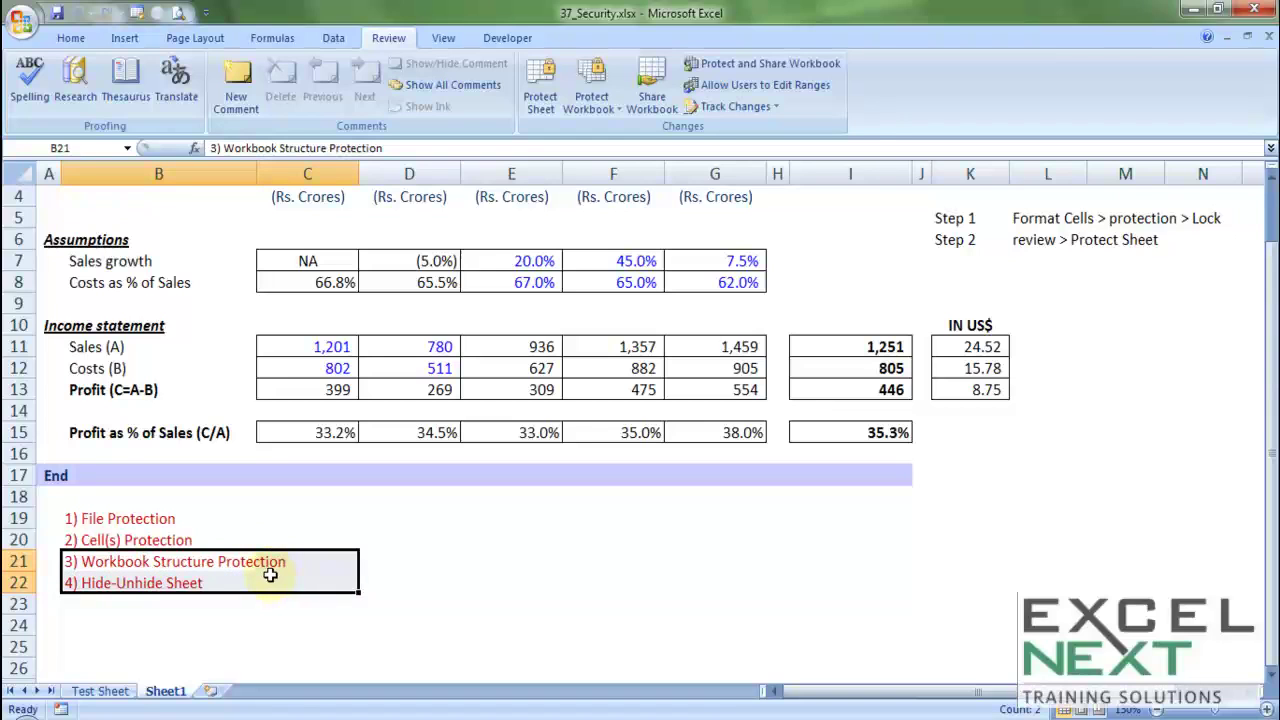
pyautogui.scroll(1, 569, 546)
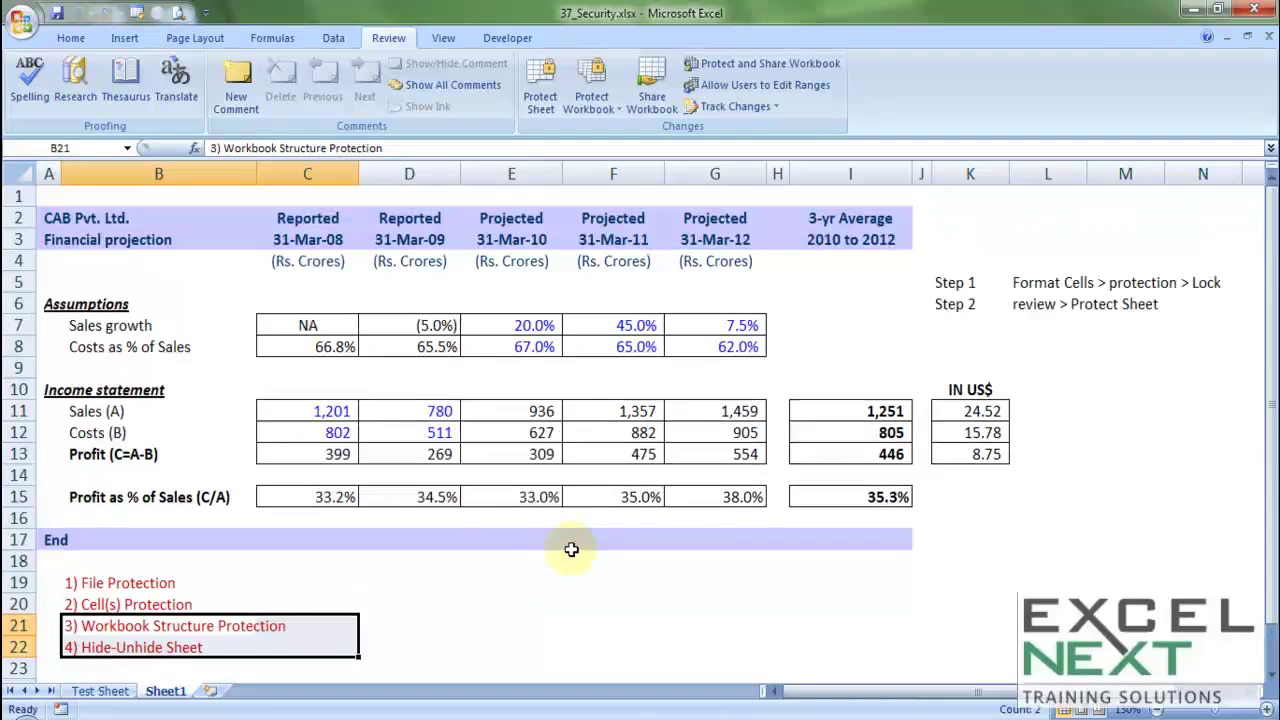
pyautogui.click(569, 371)
pyautogui.click(569, 371)
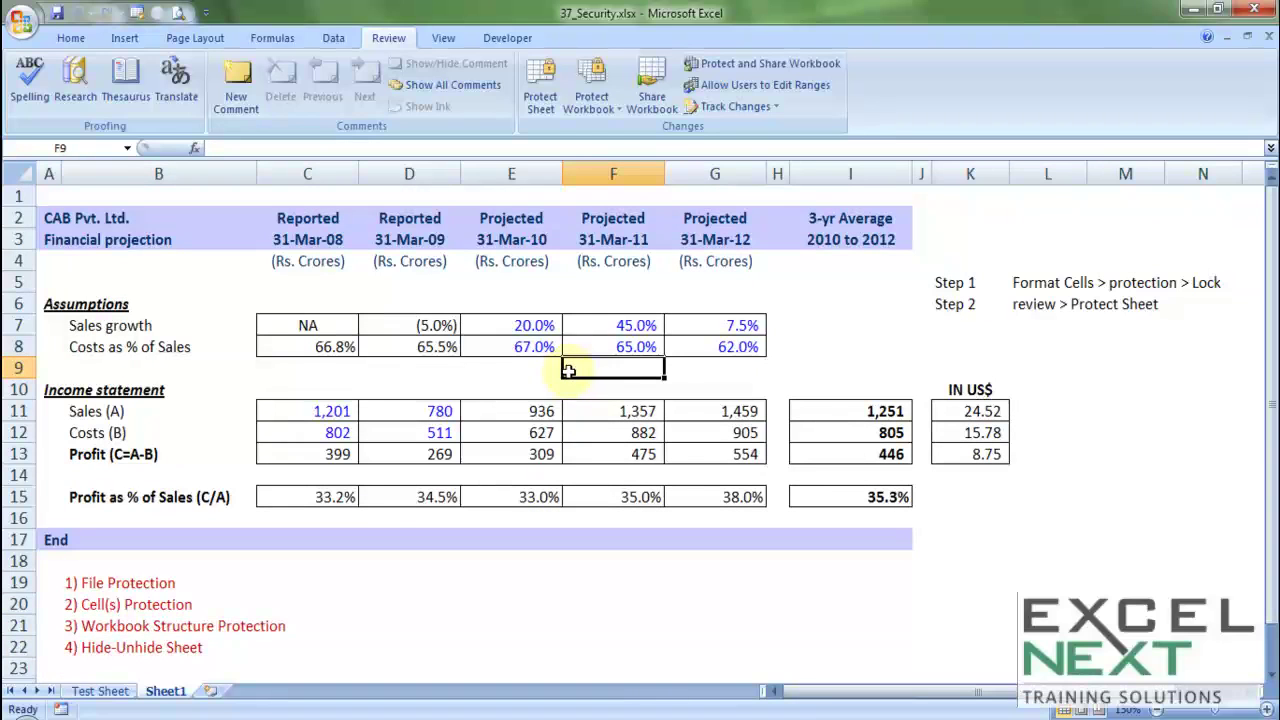